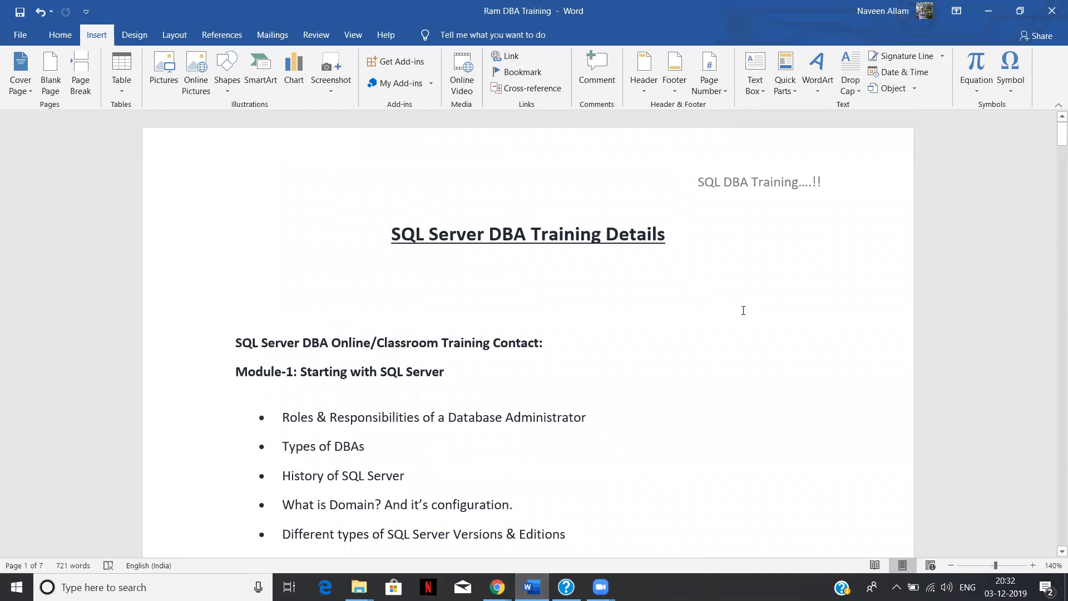
Minimize the training document and open a blank, maximized Notepad window
scroll(743, 311, down, 1)
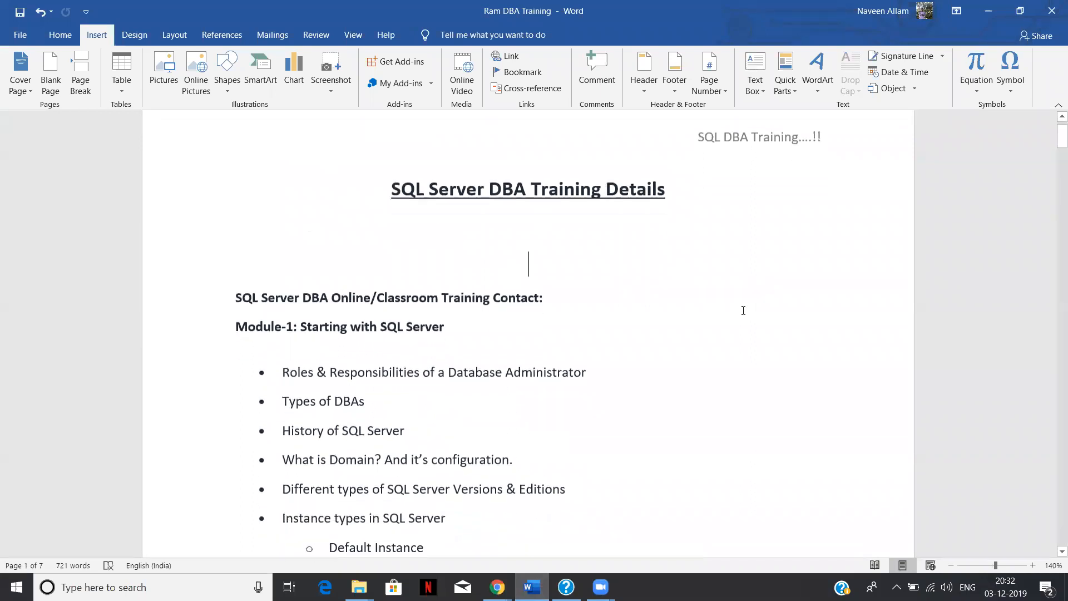
scroll(744, 310, down, 3)
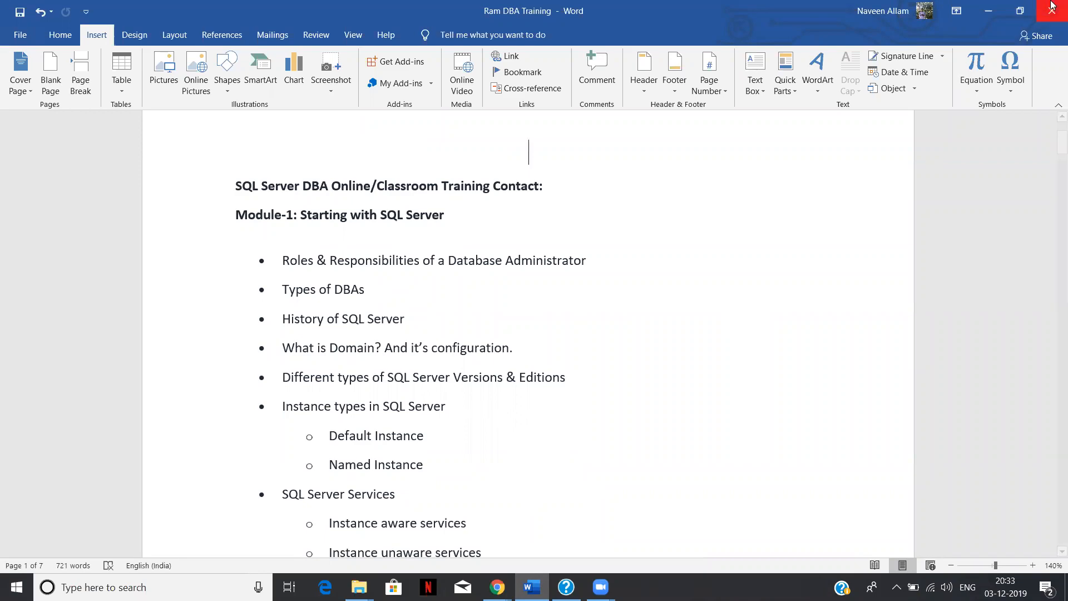
click(991, 12)
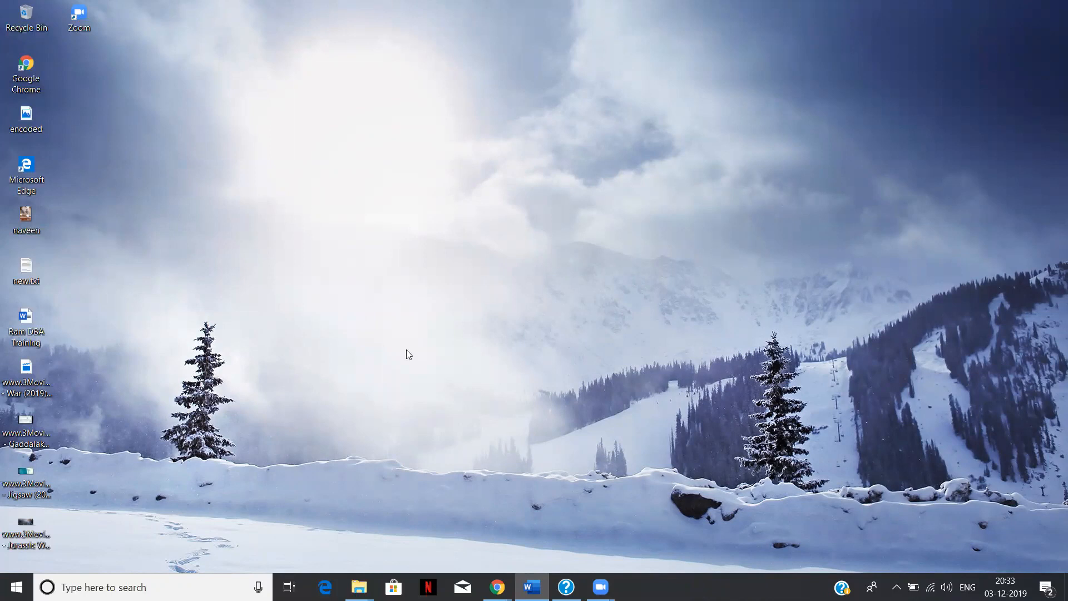
click(139, 588)
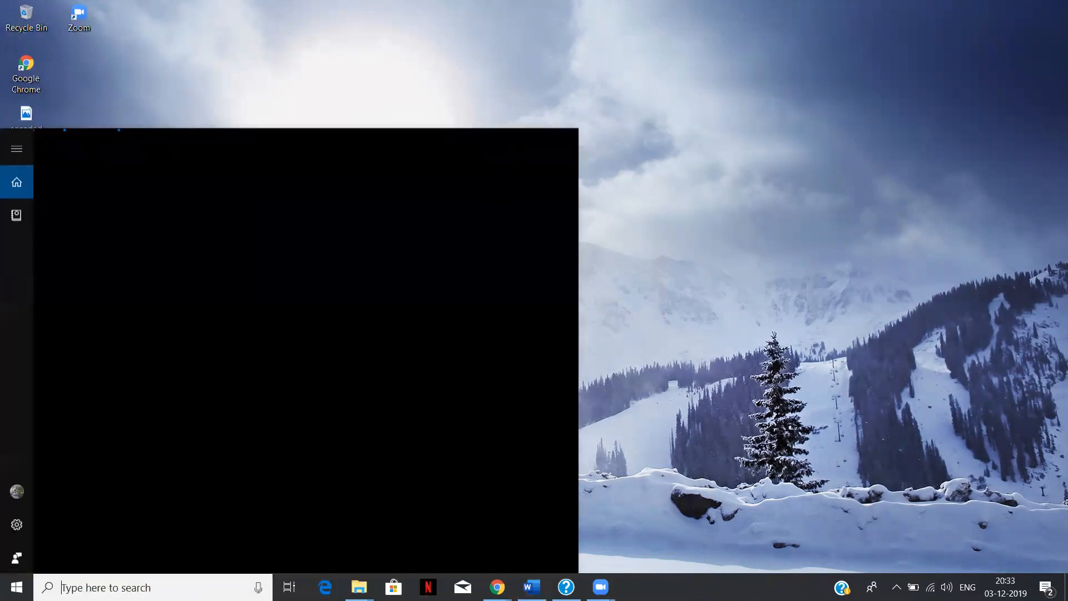
text(note)
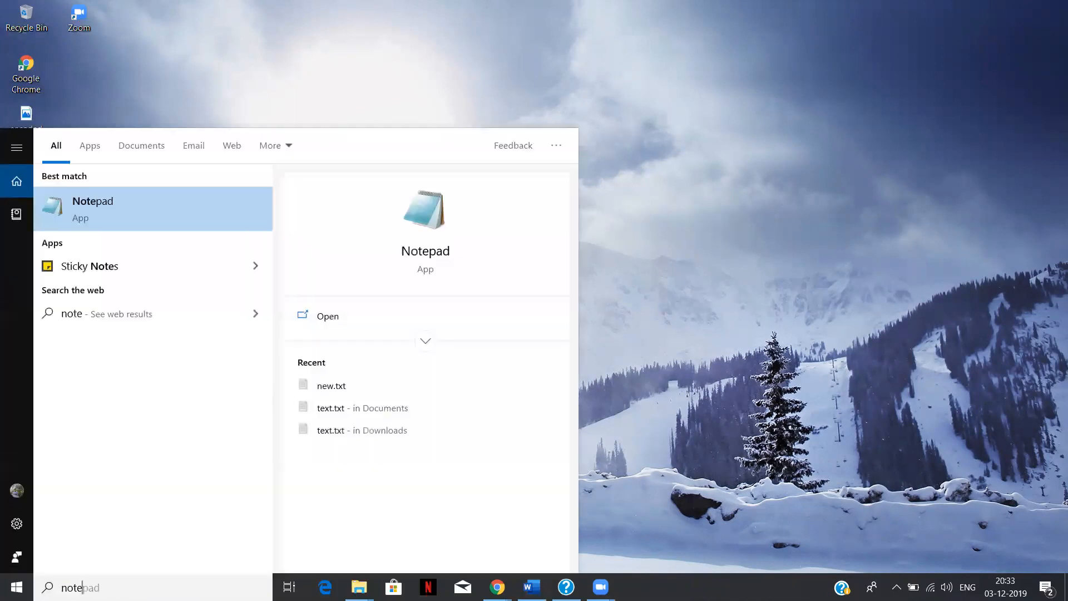
click(184, 212)
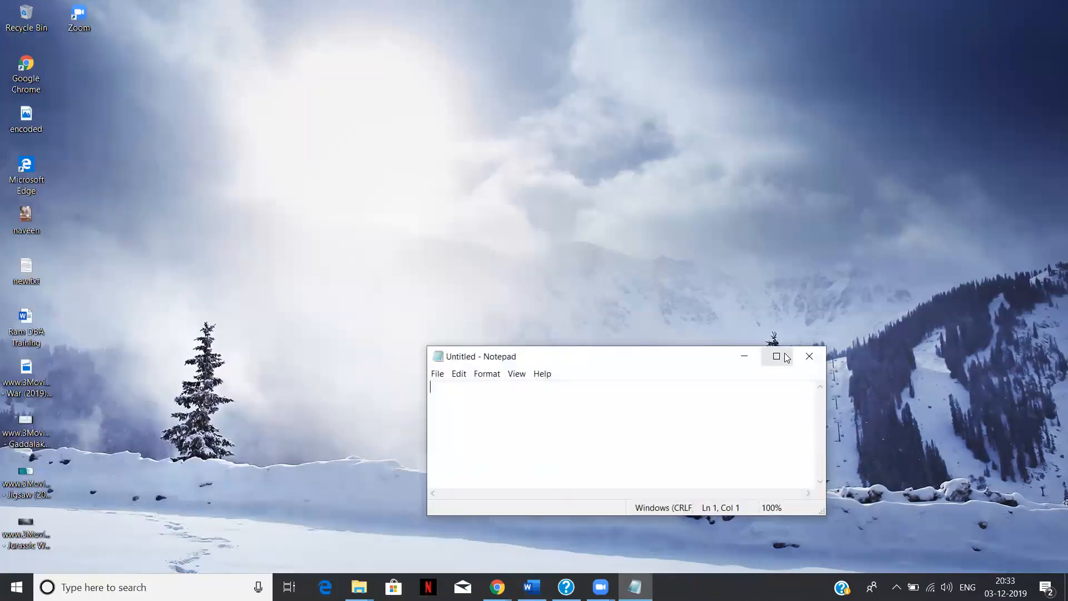
click(777, 356)
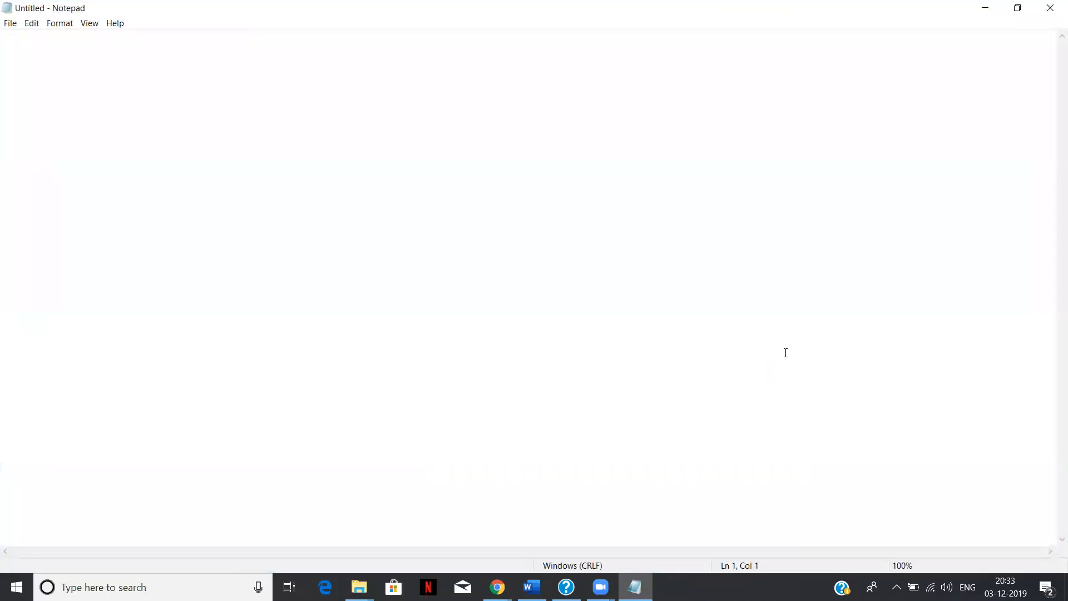
Write the heading "Pre-requisites to install SQL Server." and, after a blank line, the item "1. ISO Image of SQL Server"
text(Pre-requisites to install SQ)
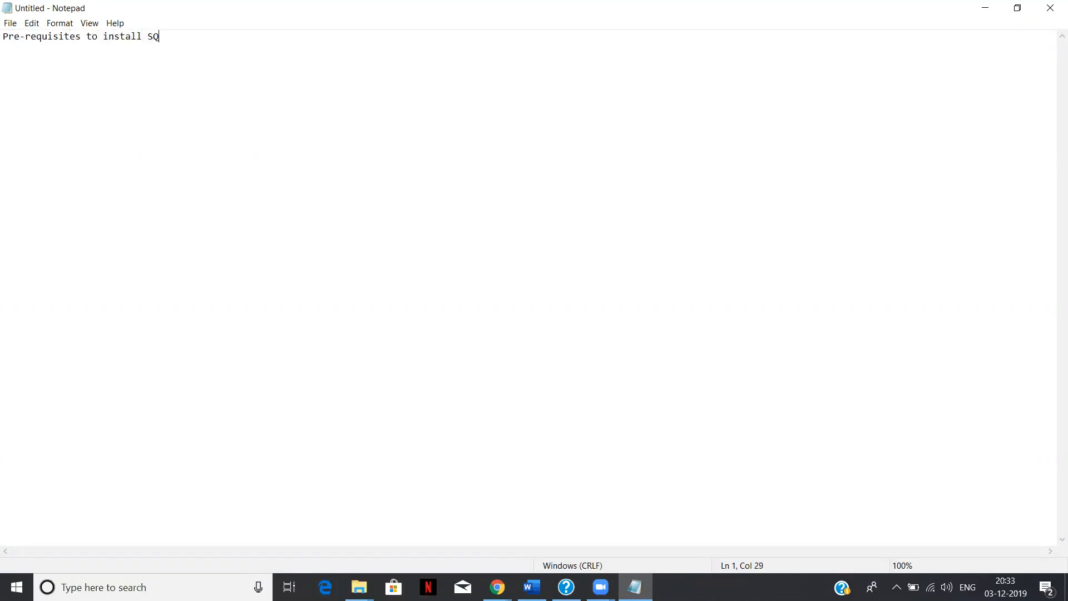
text(L Server.)
key(Return)
key(Return)
text(1.)
text(ISO Image of SQL Server)
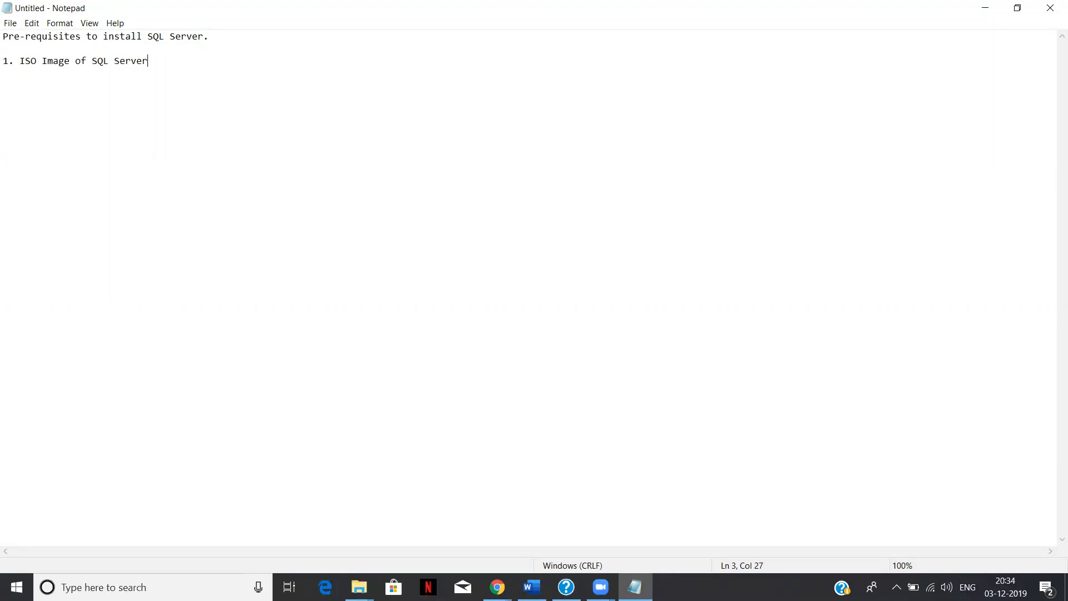
Start a second list item reading "2. .Net" on a new line
key(Return)
text(2. .)
key(BackSpace)
text(.Net)
Append "-- s/w" to the end of the ISO image item
key(Left)
key(Left)
key(Left)
key(Left)
key(Left)
key(Left)
text(-- s)
text(/2)
key(BackSpace)
text(w)
Complete the .Net item with "FW 2.5 is mandatory -- > 3.5 and 4" and begin a new line below it
click(786, 353)
text(3.5 and 4)
key(Left)
text(FW 2.5 is mandatory )
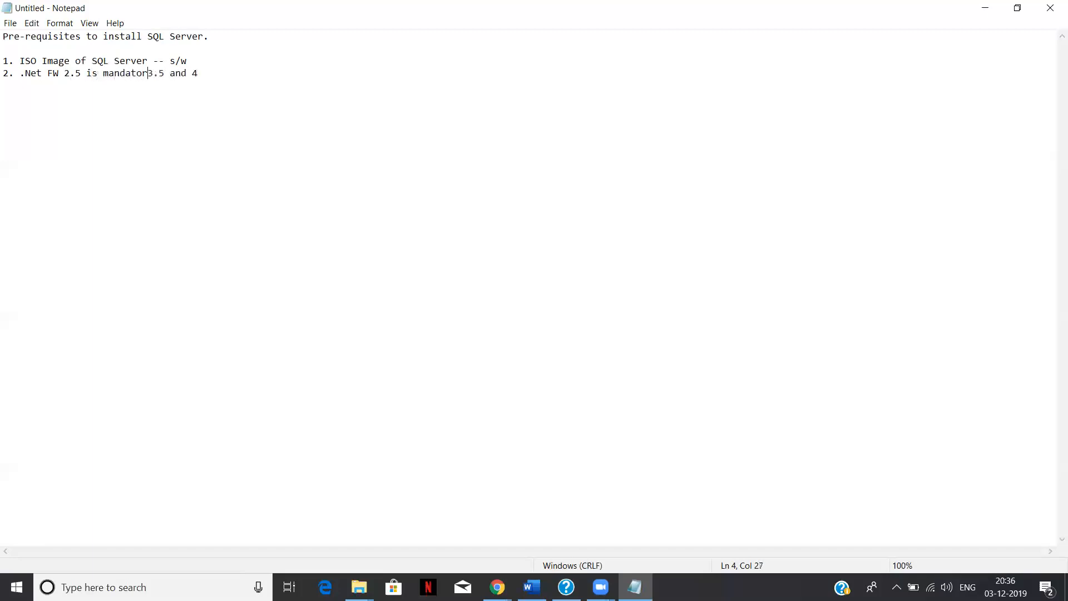
text(-- >)
key(ctrl+Right)
key(Return)
text(3. You should be run as )
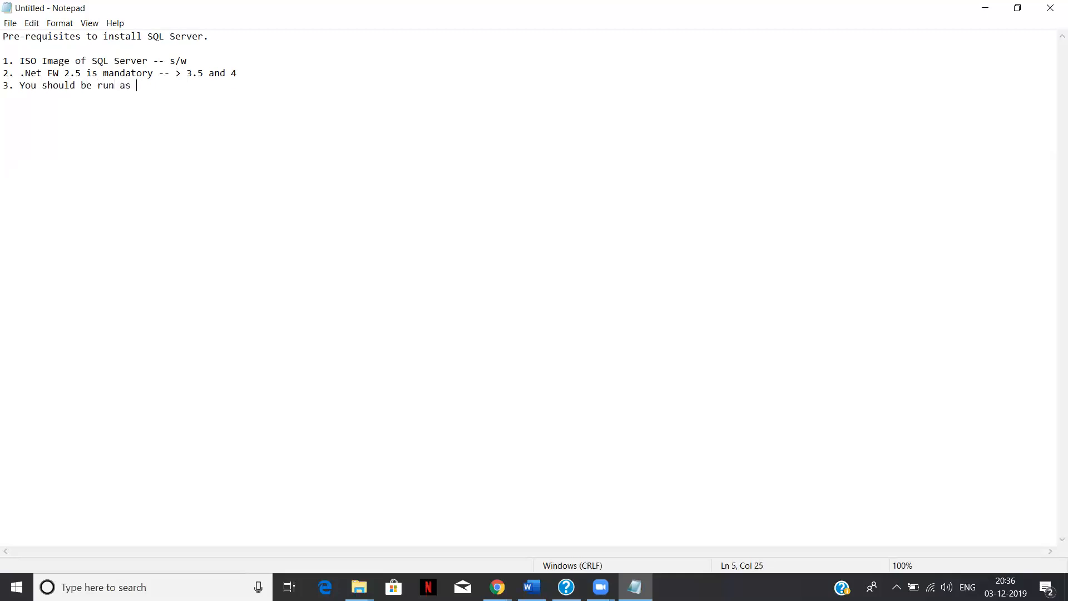
text(admii)
key(BackSpace)
key(BackSpace)
key(BackSpace)
key(BackSpace)
key(BackSpace)
key(BackSpace)
key(BackSpace)
key(BackSpace)
key(BackSpace)
key(BackSpace)
key(BackSpace)
key(BackSpace)
key(BackSpace)
key(BackSpace)
key(BackSpace)
key(BackSpace)
key(BackSpace)
key(BackSpace)
key(BackSpace)
key(BackSpace)
Write the third list item as "3. Admin rights on machine."
text(3. Admi)
text(n rtde)
key(BackSpace)
key(BackSpace)
key(BackSpace)
text(g)
key(BackSpace)
text(ights on machine.)
Add the item "4. License Key -- from Microsoft" and the number "5." on the line below it
key(Return)
text(4)
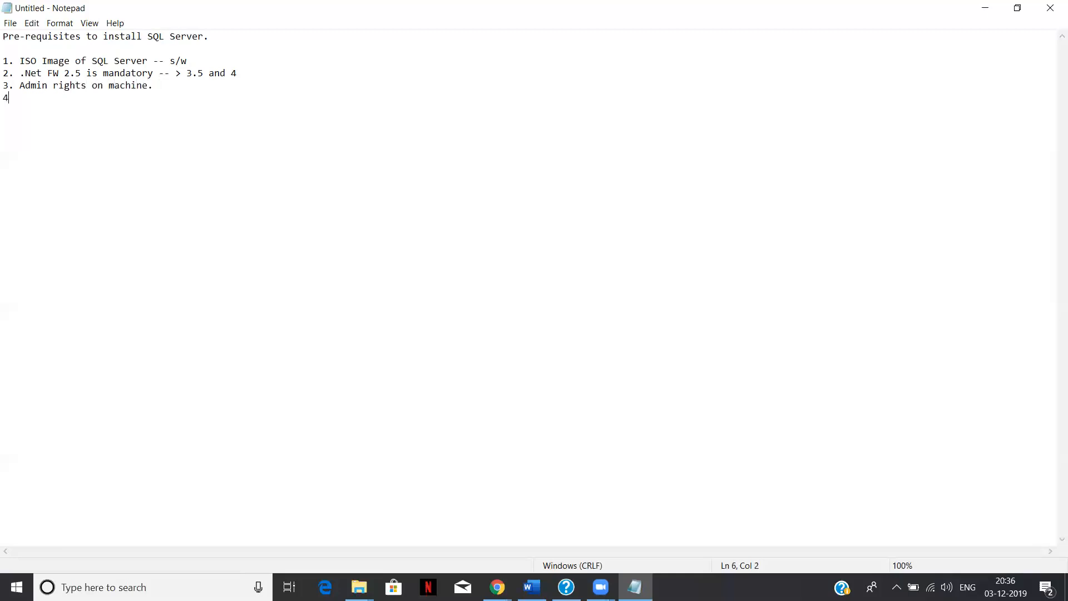
text(. Key)
key(BackSpace)
key(BackSpace)
key(BackSpace)
key(BackSpace)
text(License Key )
text(5.)
click(81, 98)
text(-- from Microsoft)
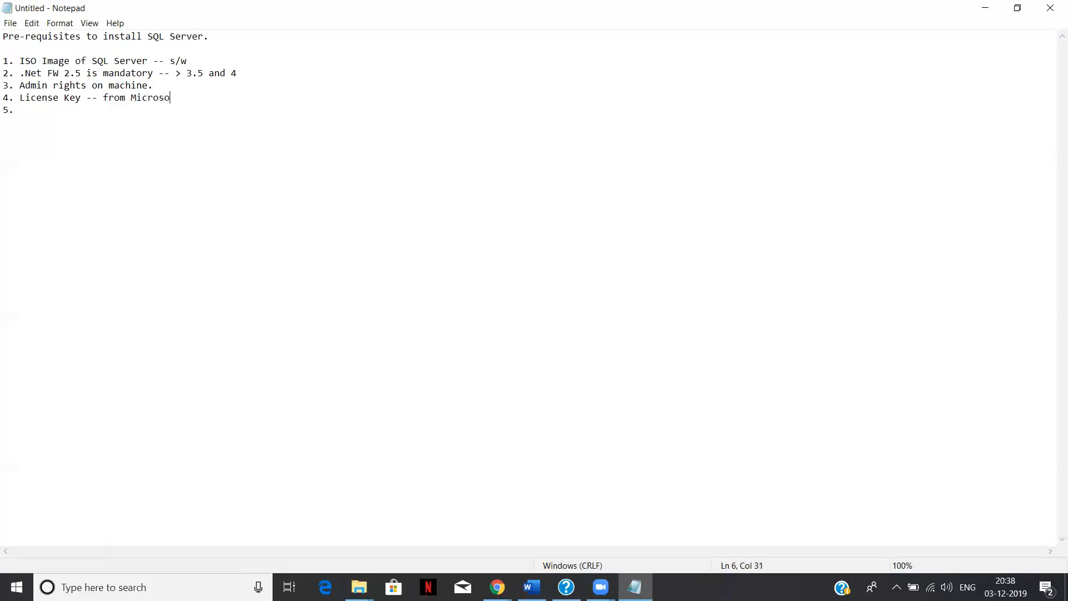
Insert "Infra/windows team -->" before "from Microsoft" in the License Key item
click(786, 353)
key(Up)
key(Right)
key(Right)
key(Right)
key(Right)
key(Right)
key(Right)
key(Right)
key(Right)
key(Right)
key(Right)
key(Right)
key(Right)
key(Right)
key(Right)
key(Right)
key(Right)
key(Left)
text(Infra/win)
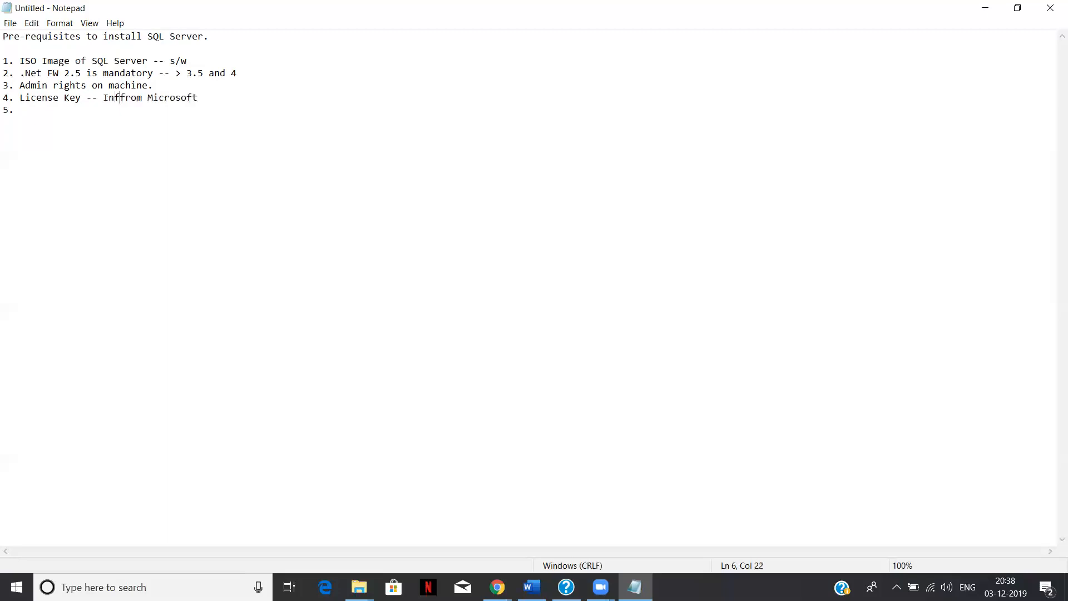
text(dows team )
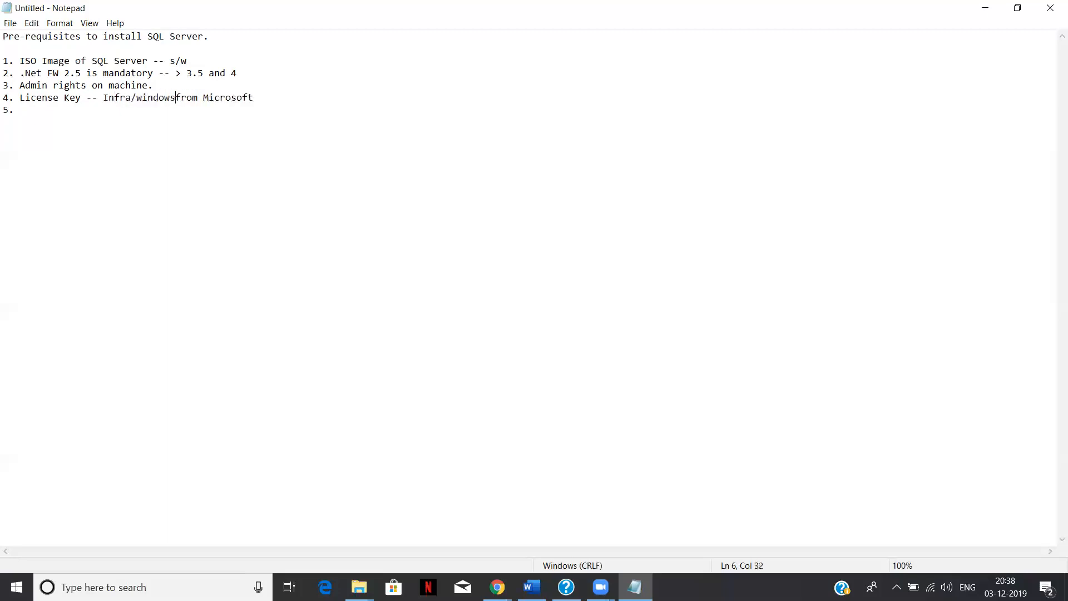
text(-->)
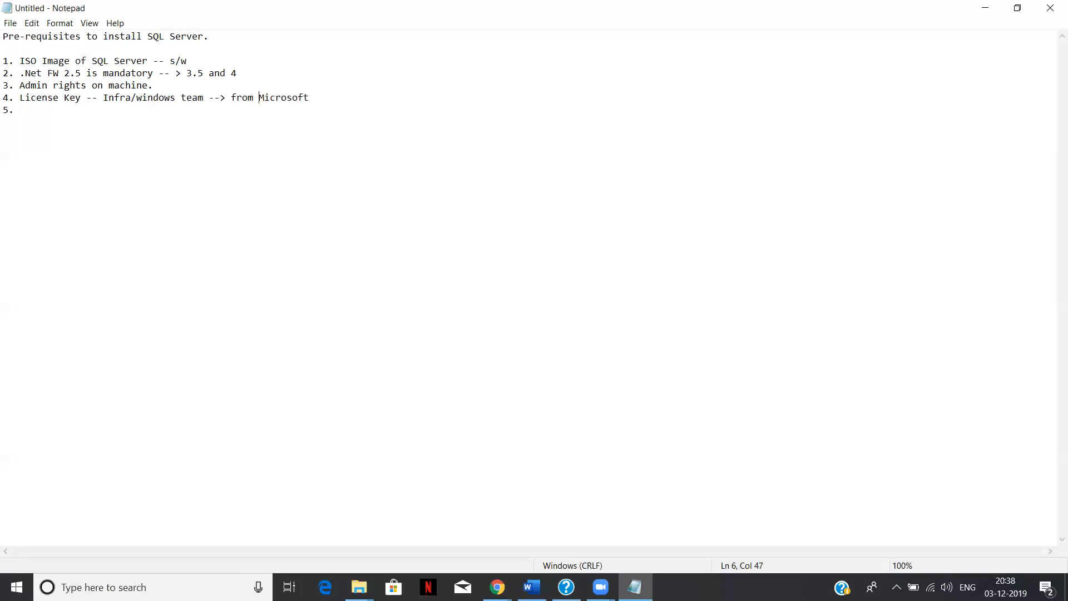
Fill in item 5 with "Data directory paths" and begin a new line below it
click(309, 98)
click(785, 352)
text(OS)
key(BackSpace)
key(BackSpace)
text(Data directory paths)
key(Return)
Write the item "6. Services/features (Database engine, SSIS, SSRS, SSAS, replication, ssms etc...)."
text(6.)
text(Services)
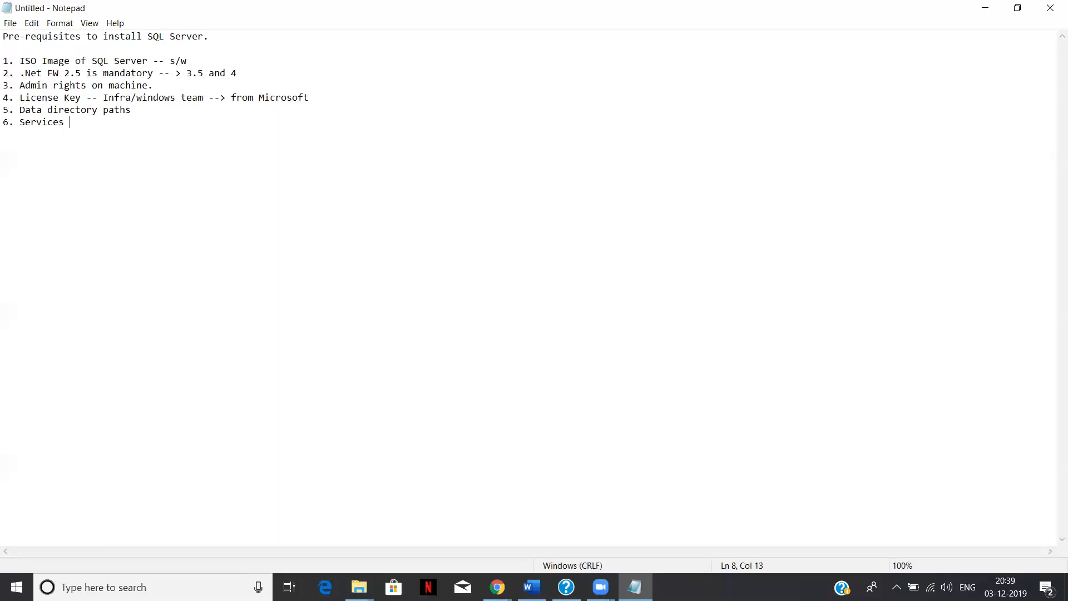
text(/features (Database engine)
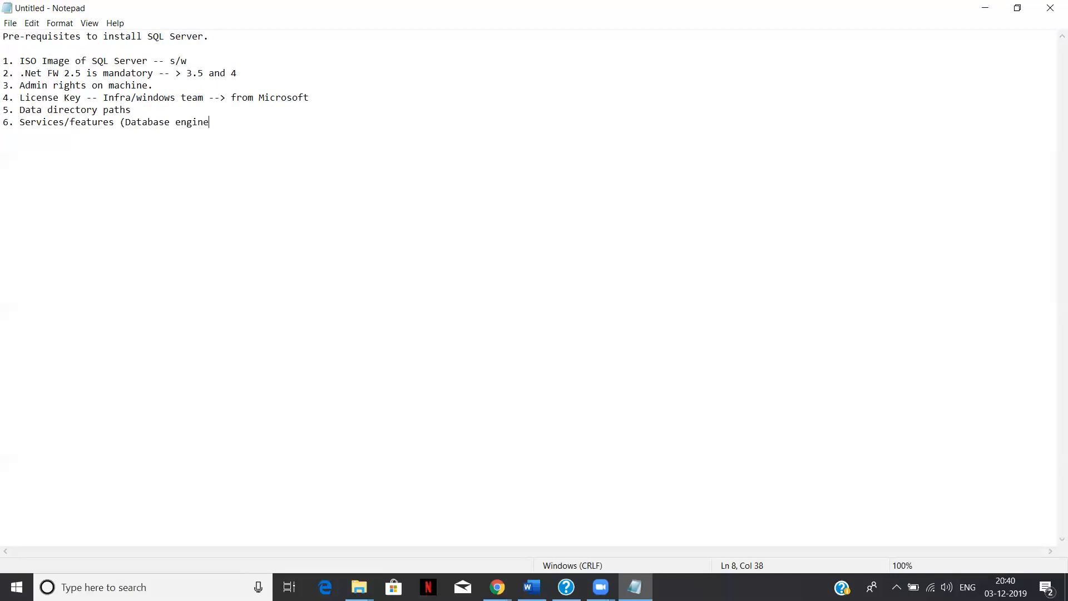
text(, SSIS, SSRS<)
key(BackSpace)
text(, SSAS, replication)
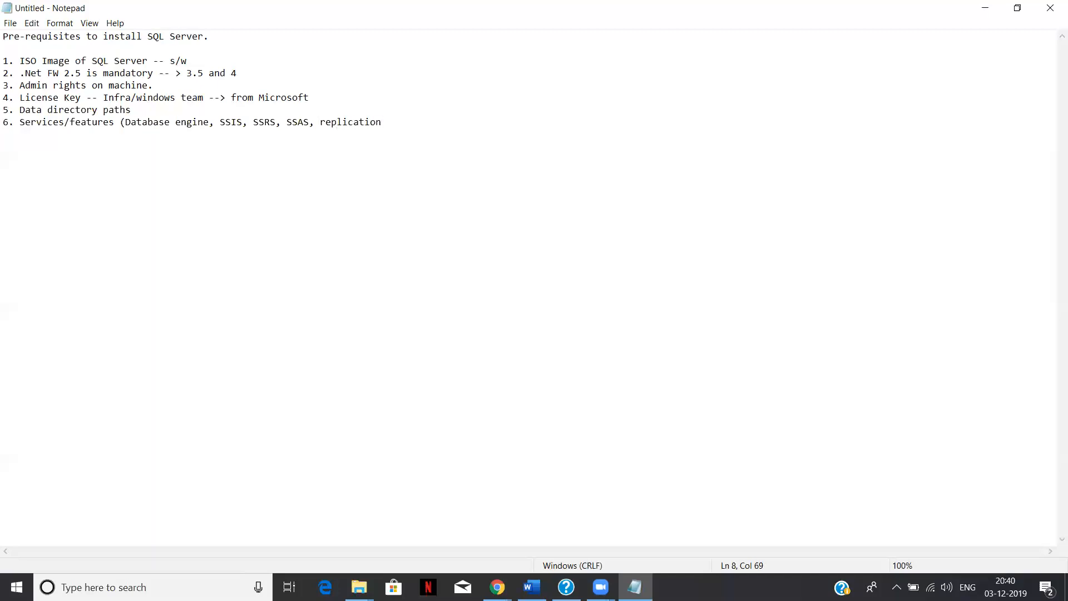
text(, ssm)
text(s, st)
key(BackSpace)
key(BackSpace)
key(BackSpace)
key(BackSpace)
text(s etc...).)
Append "HD/RAM" to the end of the Services/features item
text(HD)
key(BackSpace)
text(D/RaM)
key(BackSpace)
key(BackSpace)
text(AM)
drag(125, 122, 508, 122)
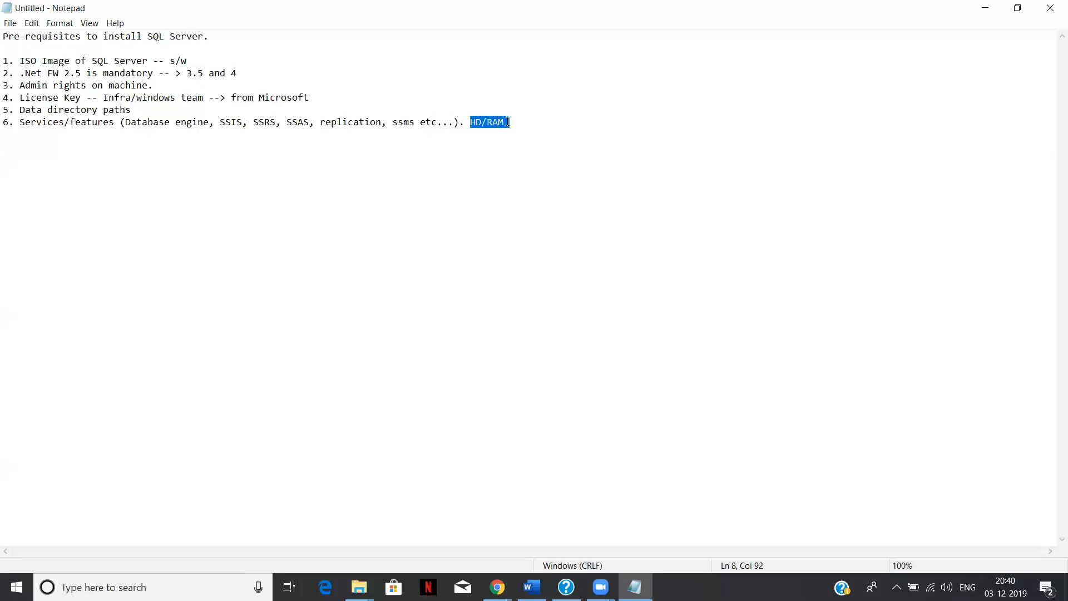
click(508, 122)
Add the item "7. Hard Disk --> Storage" on a new line
key(Return)
text(7.)
text(Hard Disk)
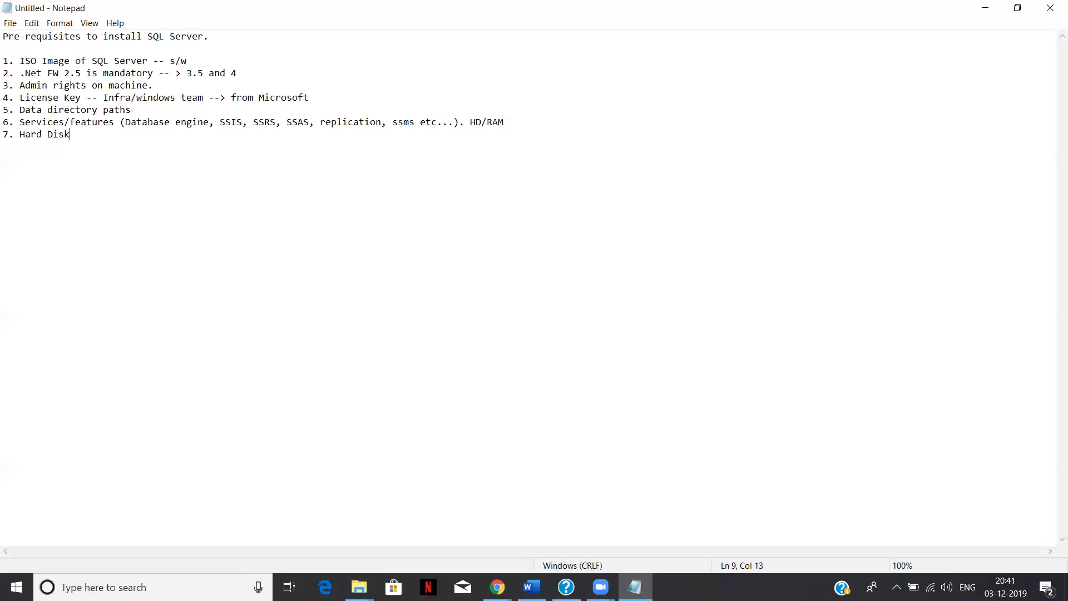
text( --> Storage)
Add the item "8. RAM 32GB, 64GB" on a new line below the Hard Disk item
key(Return)
text(8)
text(. RAM)
text(32)
text(MB)
key(BackSpace)
key(BackSpace)
text(EG)
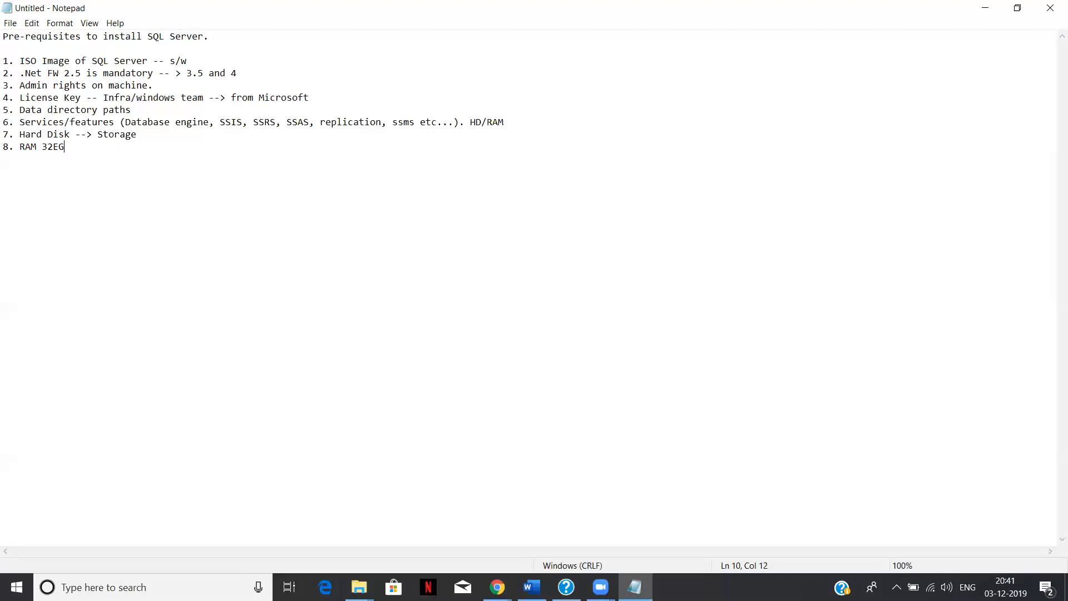
key(BackSpace)
key(BackSpace)
text(GB, 64GB)
Insert "16GB," before "32GB" in the RAM item
key(Left)
key(Left)
key(Left)
key(Left)
key(Left)
key(Left)
key(Left)
key(Left)
key(Left)
key(Left)
key(Left)
key(Left)
key(Right)
text(16GB)
key(BackSpace)
text(,)
Append "(80% RAM need to be assinged to SQL Server DB)." to the RAM item and begin a new line below it
click(109, 146)
text((80% to)
key(BackSpace)
key(BackSpace)
text(RAM t)
key(BackSpace)
text(need to be assing)
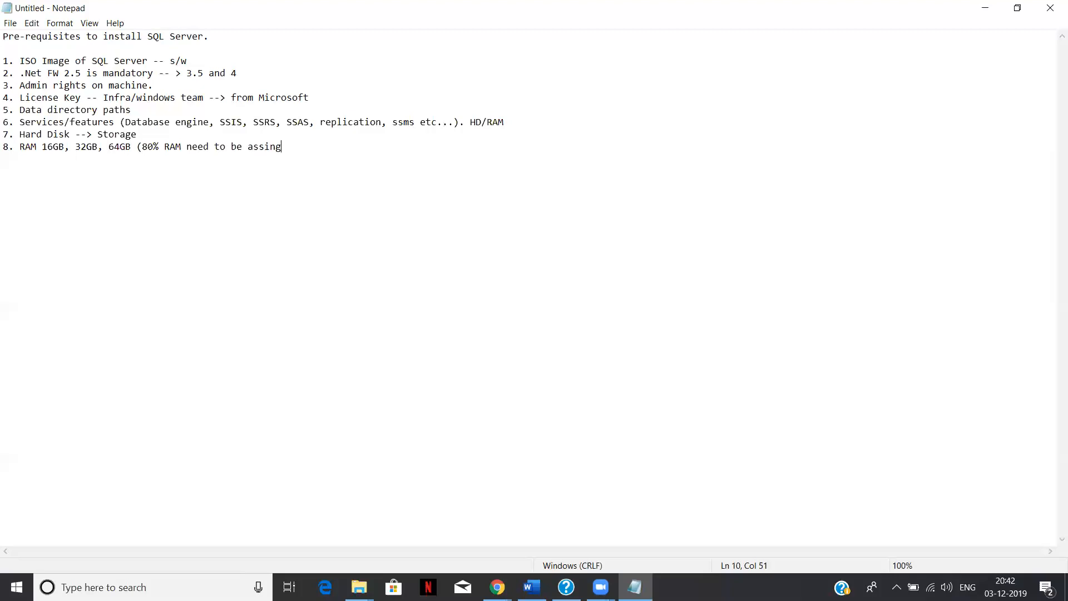
text(ed to SQL Server DB).)
key(Return)
text(9.)
double_click(46, 146)
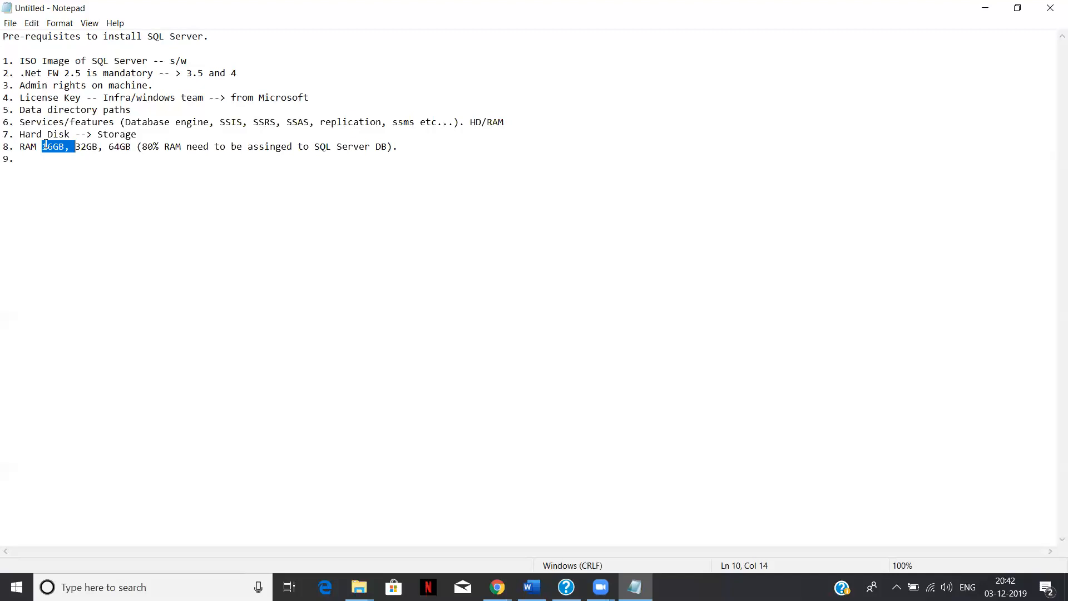
click(39, 161)
drag(315, 146, 388, 147)
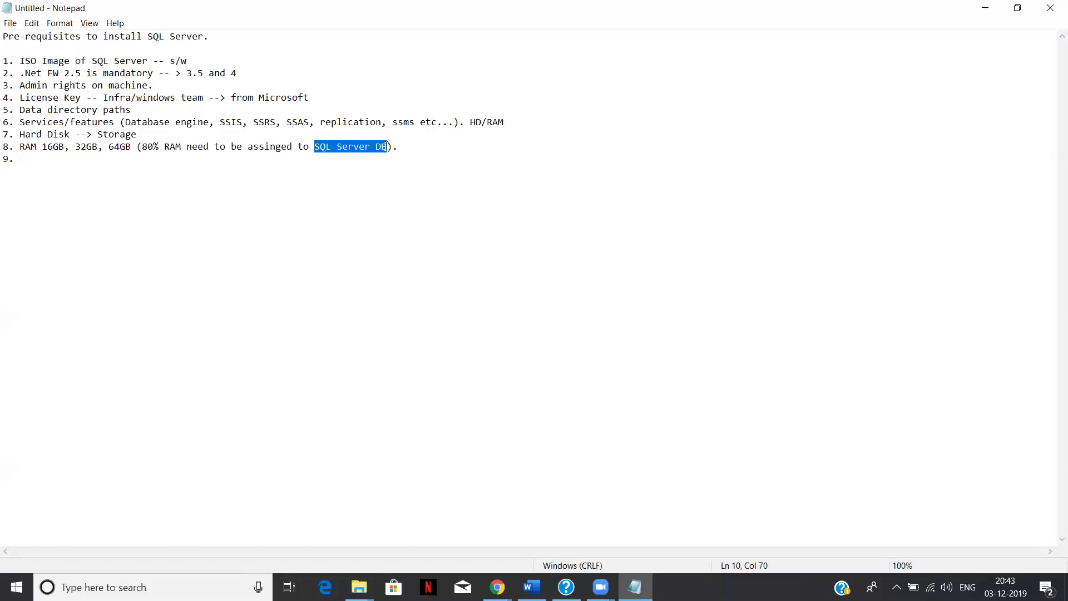
key(End)
key(Return)
key(BackSpace)
key(Down)
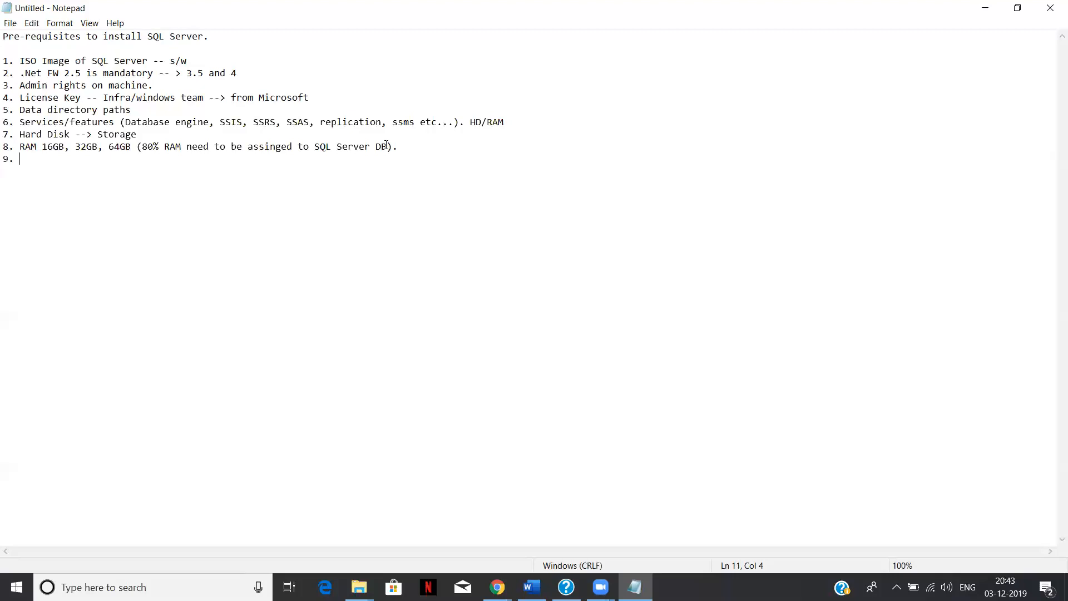
drag(157, 91, 48, 87)
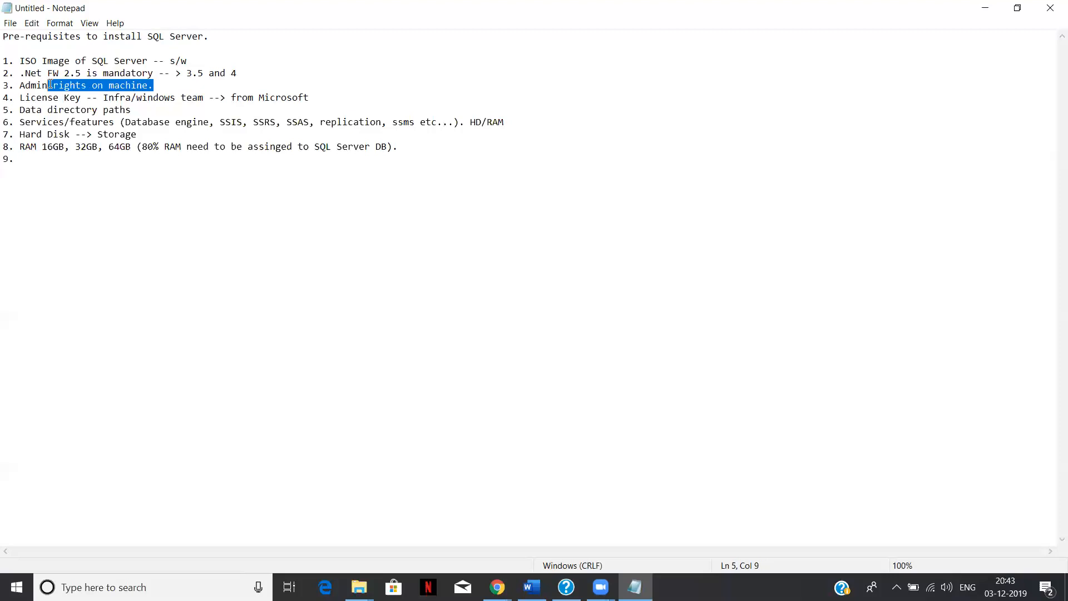
click(28, 160)
key(BackSpace)
key(BackSpace)
key(BackSpace)
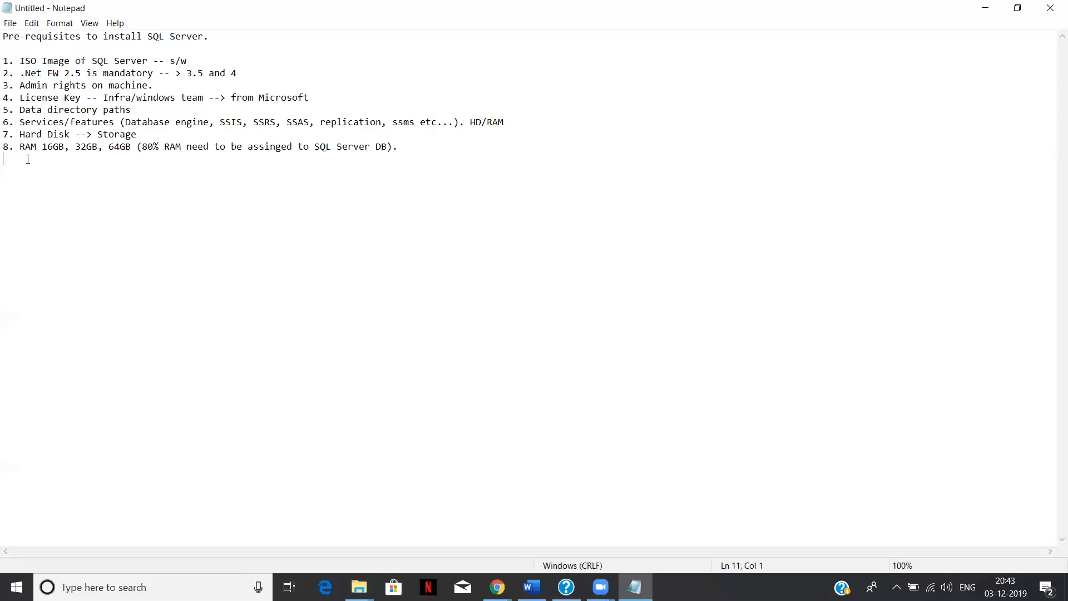
drag(4, 148, 9, 163)
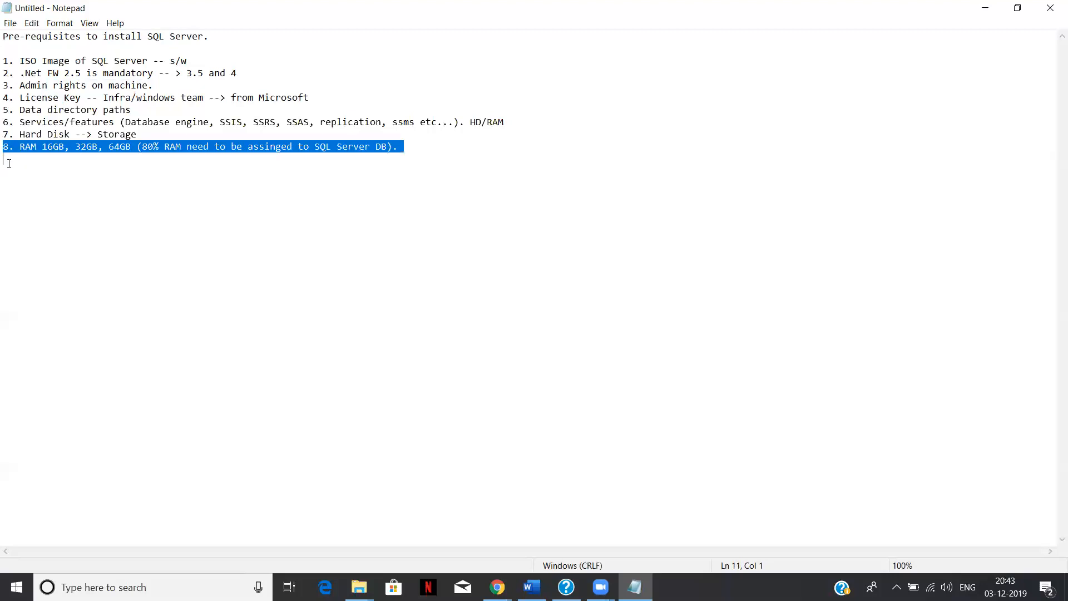
click(90, 169)
key(ctrl+a)
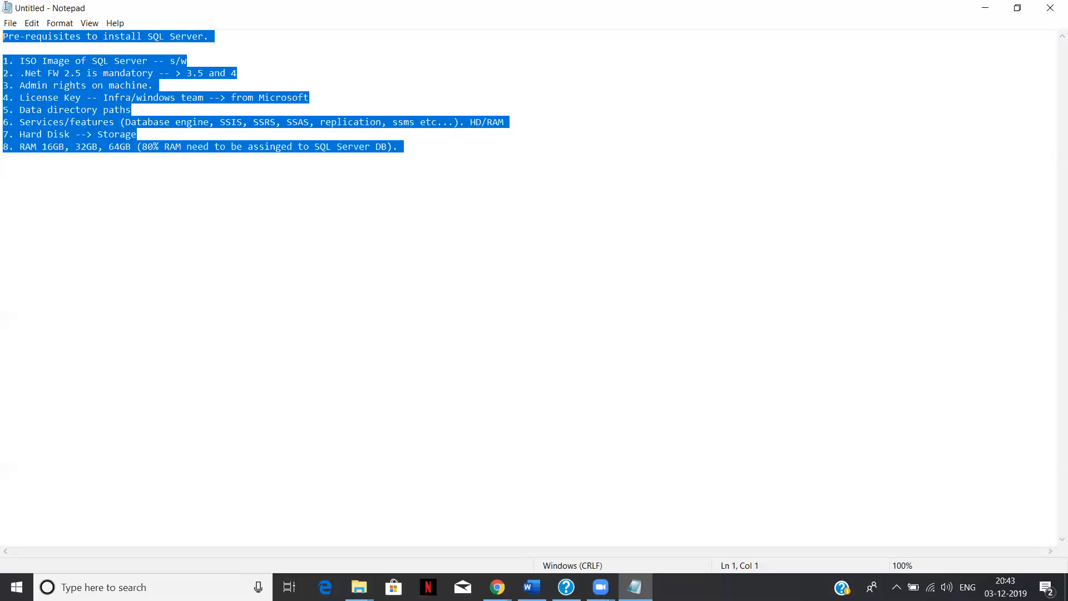
click(154, 122)
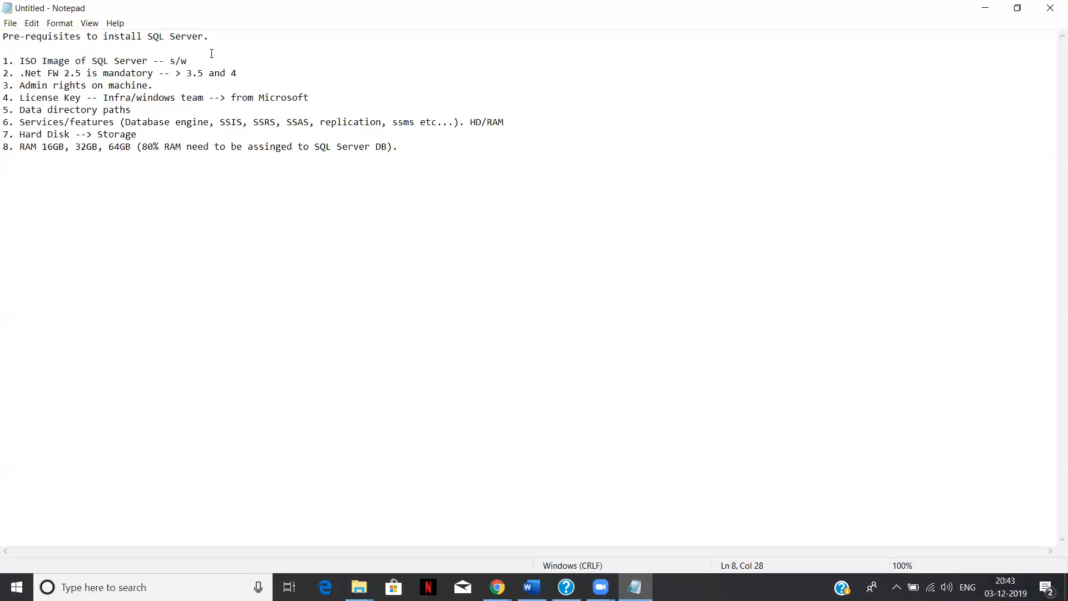
Set the Notepad text's font style to Bold
click(4, 50)
drag(4, 50, 5, 36)
click(63, 27)
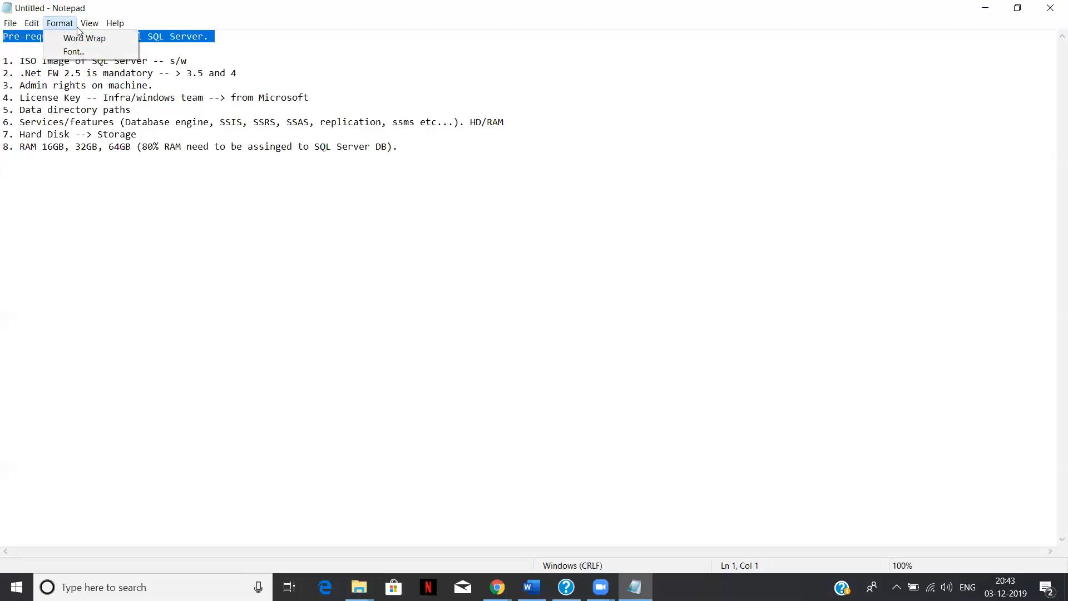
click(68, 52)
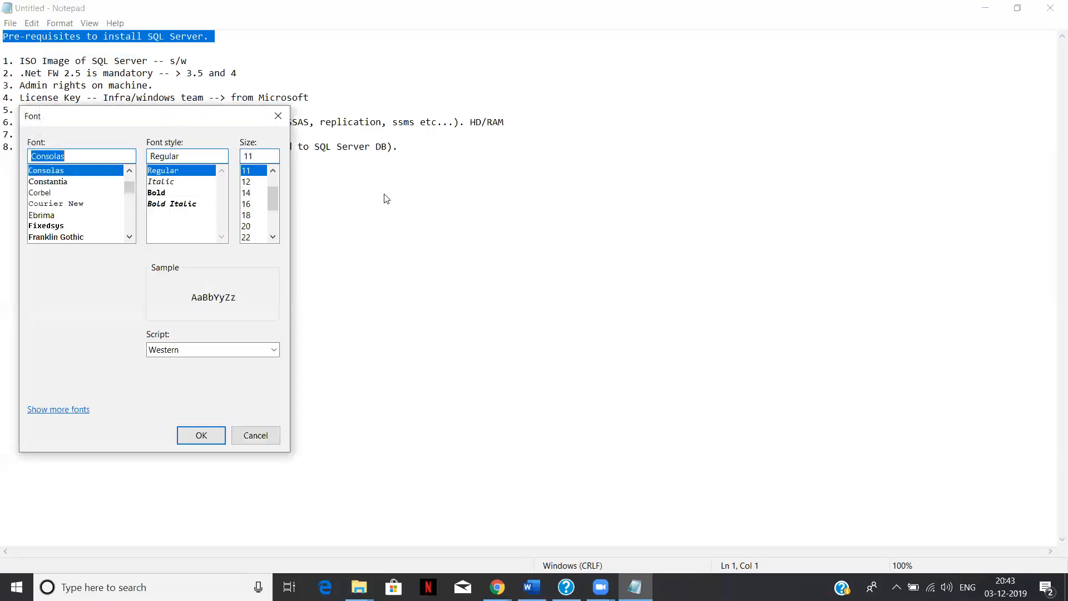
click(157, 193)
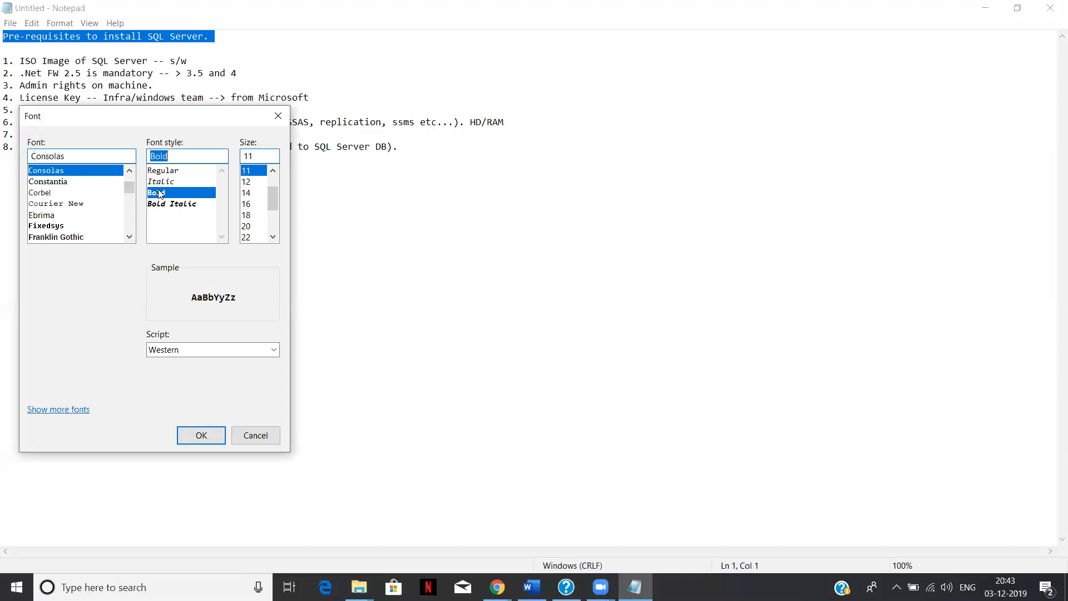
click(193, 438)
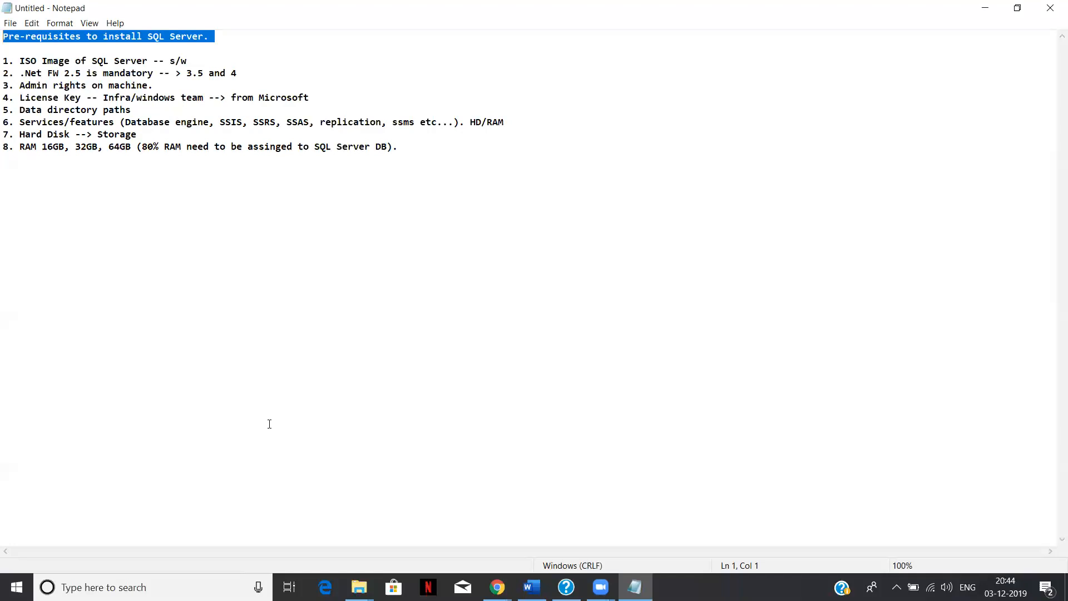
click(416, 237)
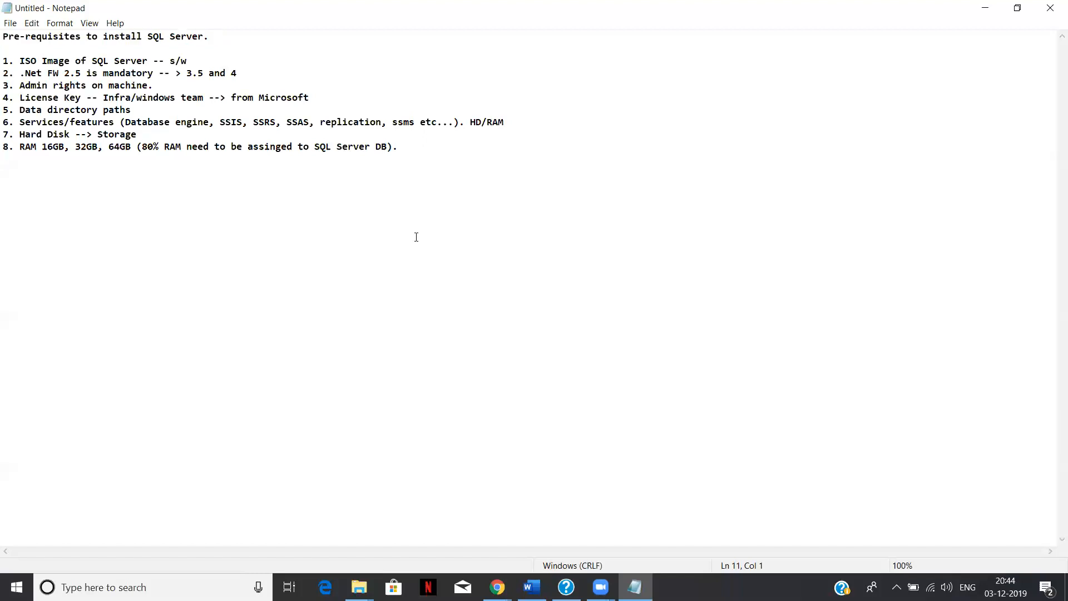
Add the item "9. Make sure you disabled Firewalls (Optional)." directly below the RAM item
key(Return)
key(Return)
key(Up)
key(Up)
text(9. Make sure)
text( d)
key(BackSpace)
text(us)
key(BackSpace)
key(BackSpace)
text(you disabled )
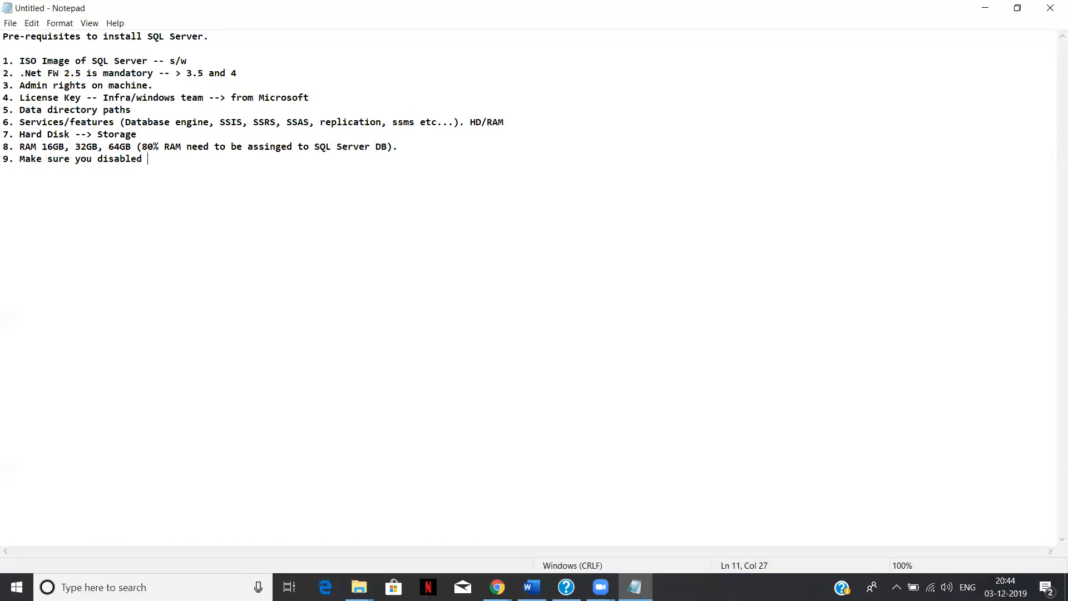
text(Firewalls (Optional).)
drag(398, 147, 4, 45)
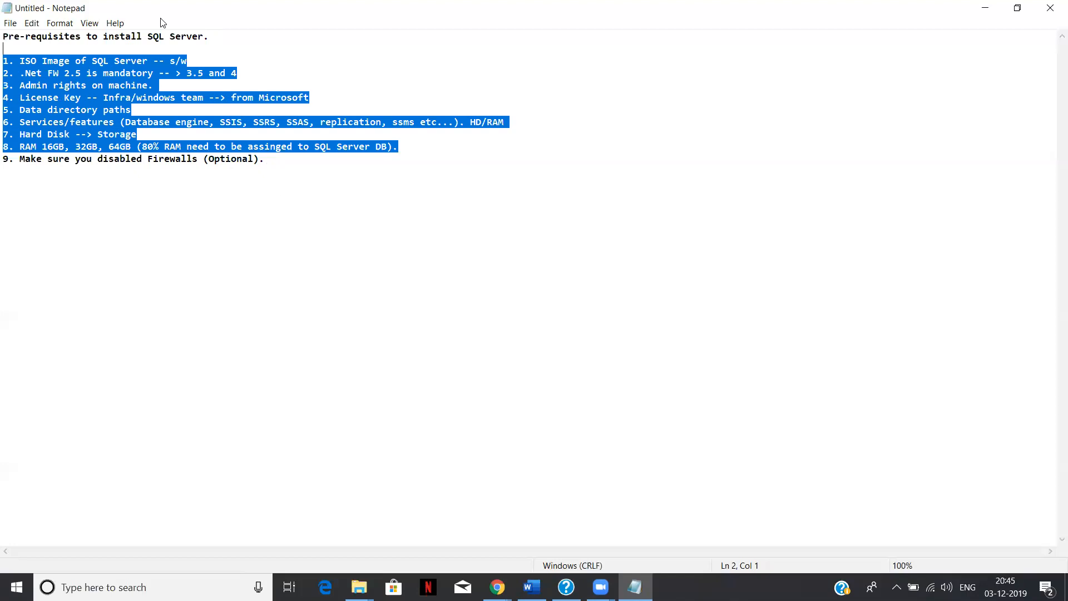
double_click(31, 62)
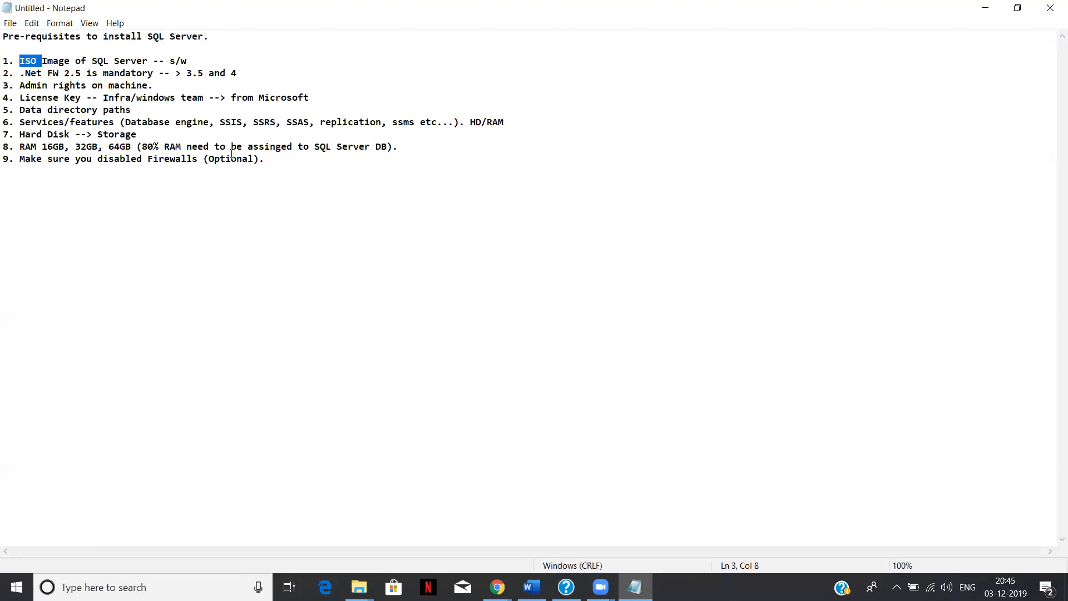
drag(393, 146, 5, 58)
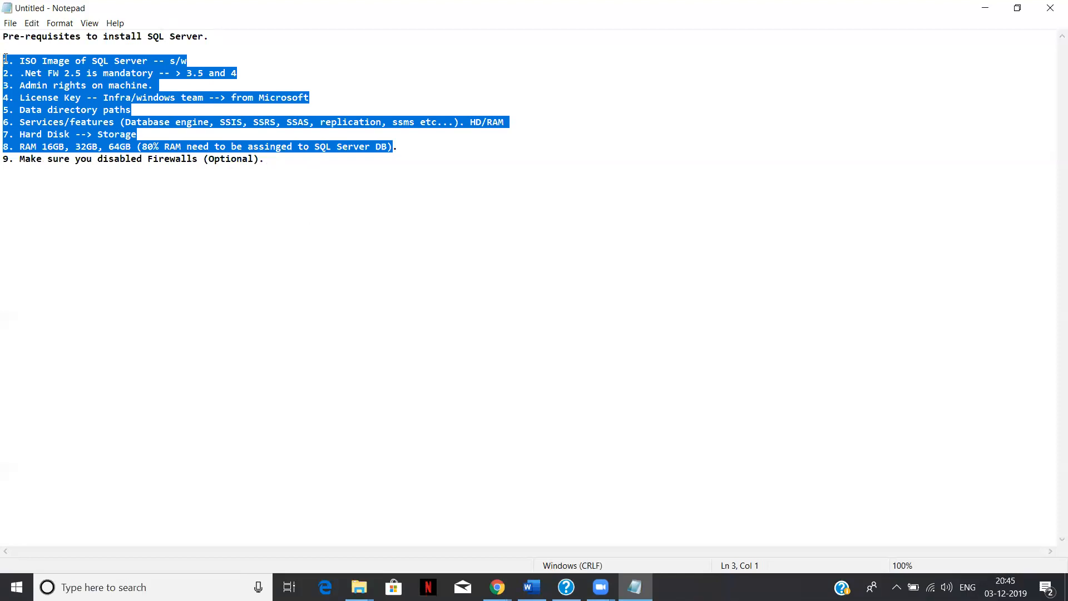
click(181, 158)
Switch to File Explorer and open DVD Drive (H:) SQL2014_x64_ENU from This PC
click(985, 5)
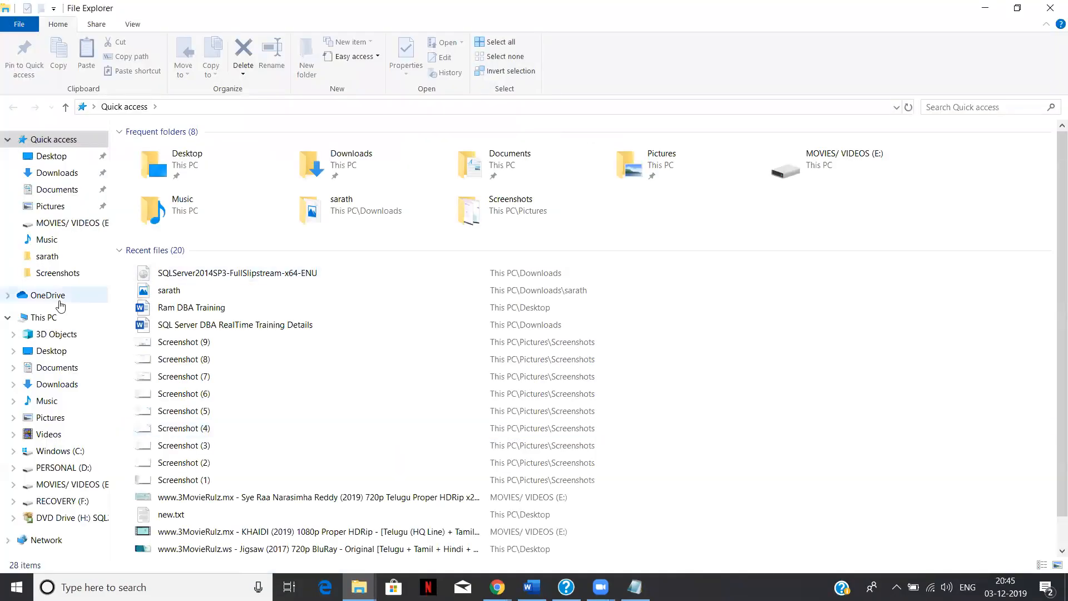
click(40, 315)
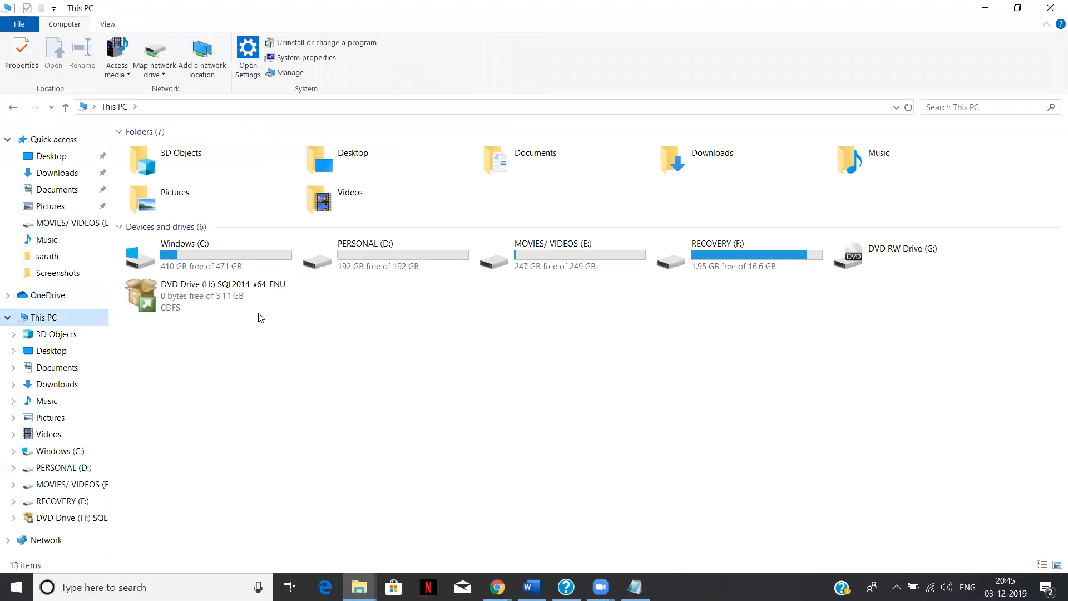
click(192, 295)
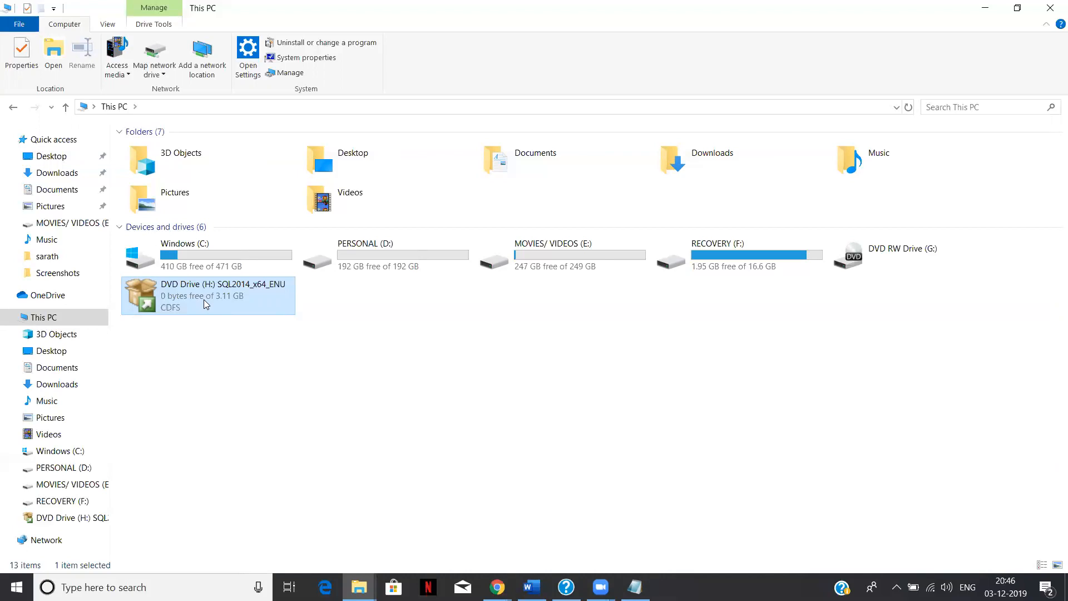
right_click(204, 303)
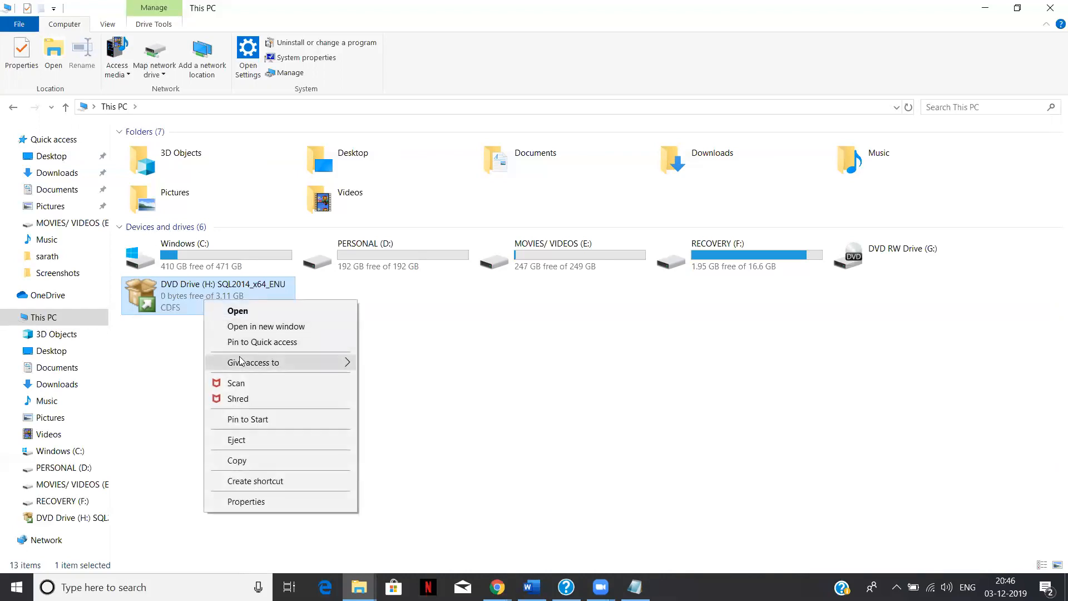
mouse_move(241, 360)
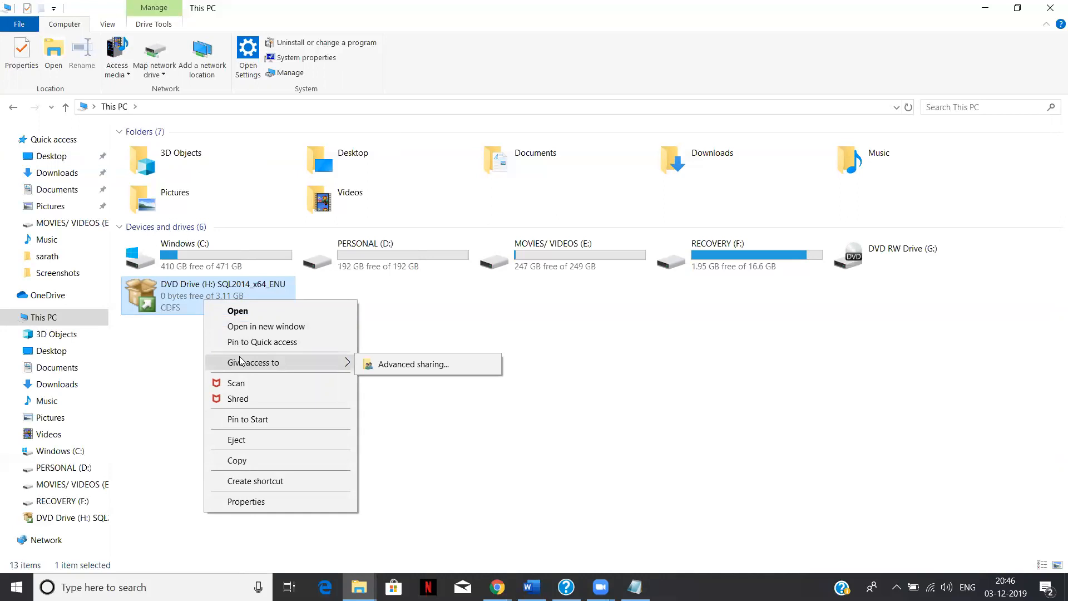
click(243, 316)
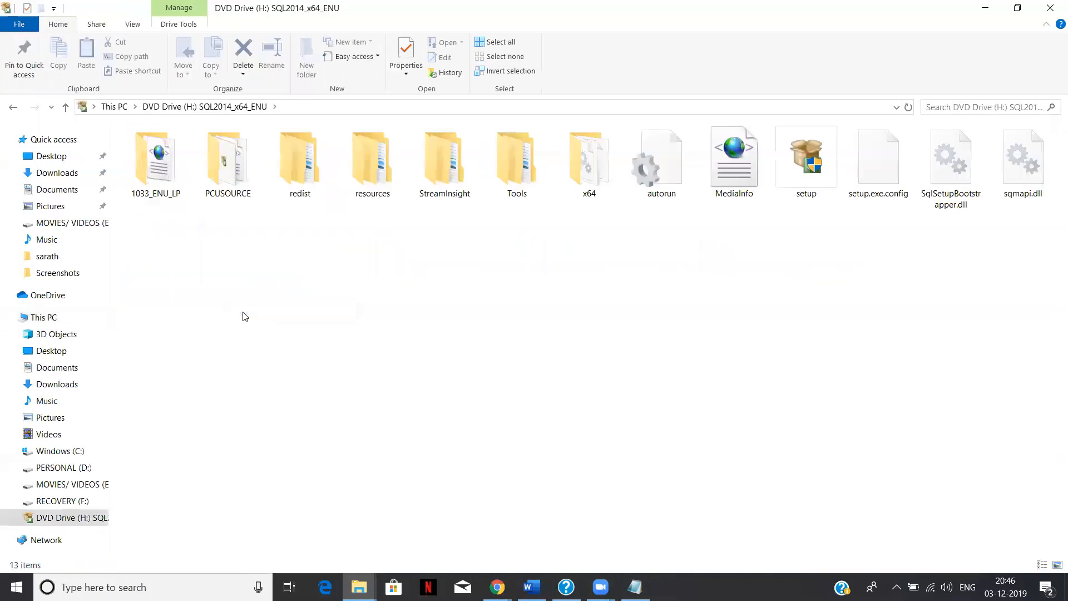
Examine the launch options of the setup file and the other contents of the SQL Server installation drive
click(808, 134)
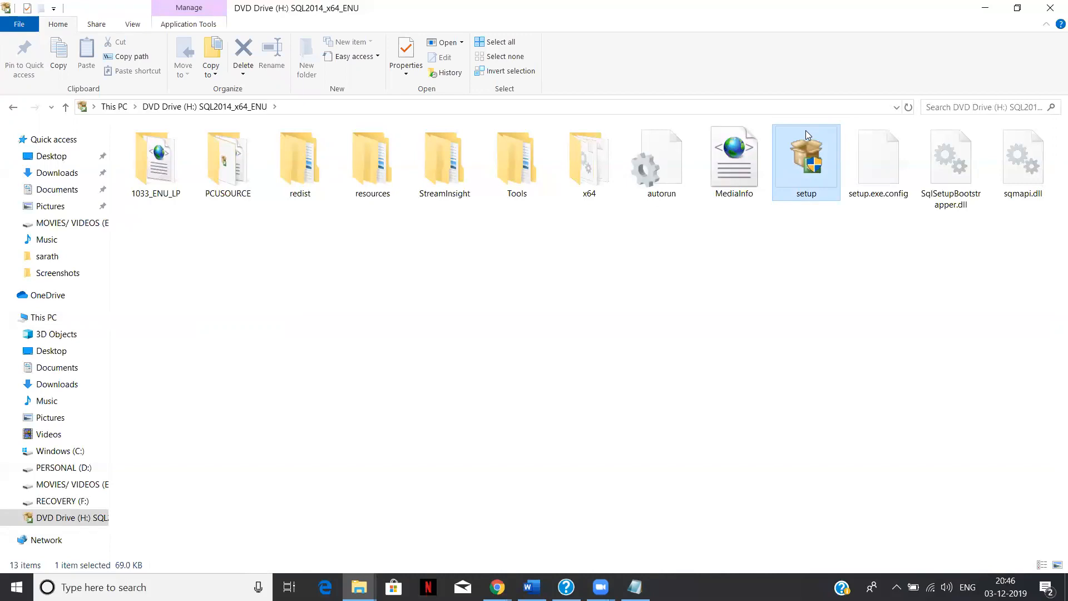
right_click(807, 147)
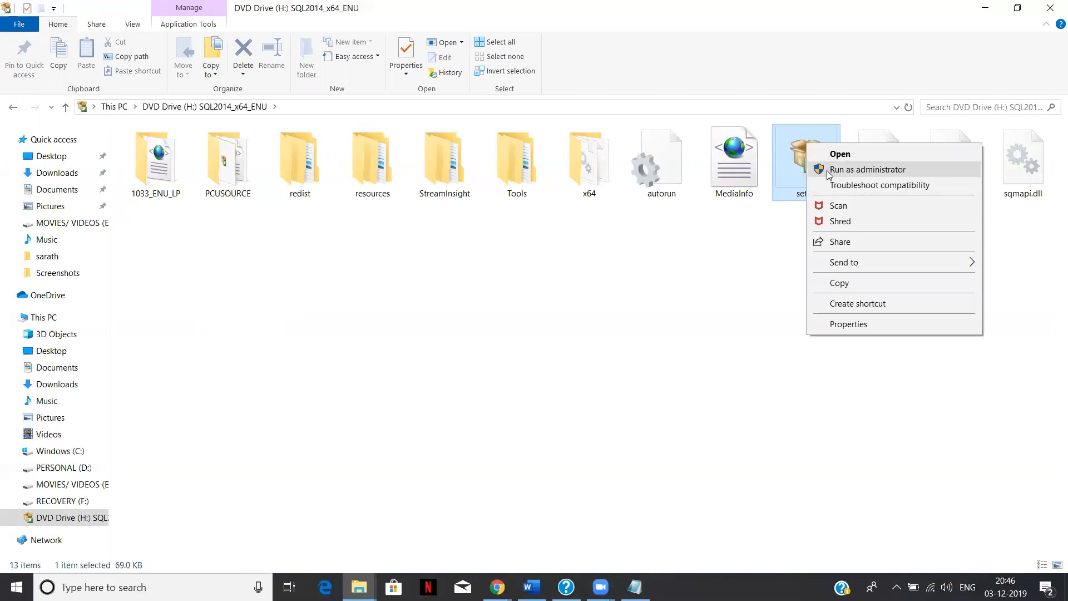
click(749, 239)
drag(748, 240, 804, 172)
click(809, 170)
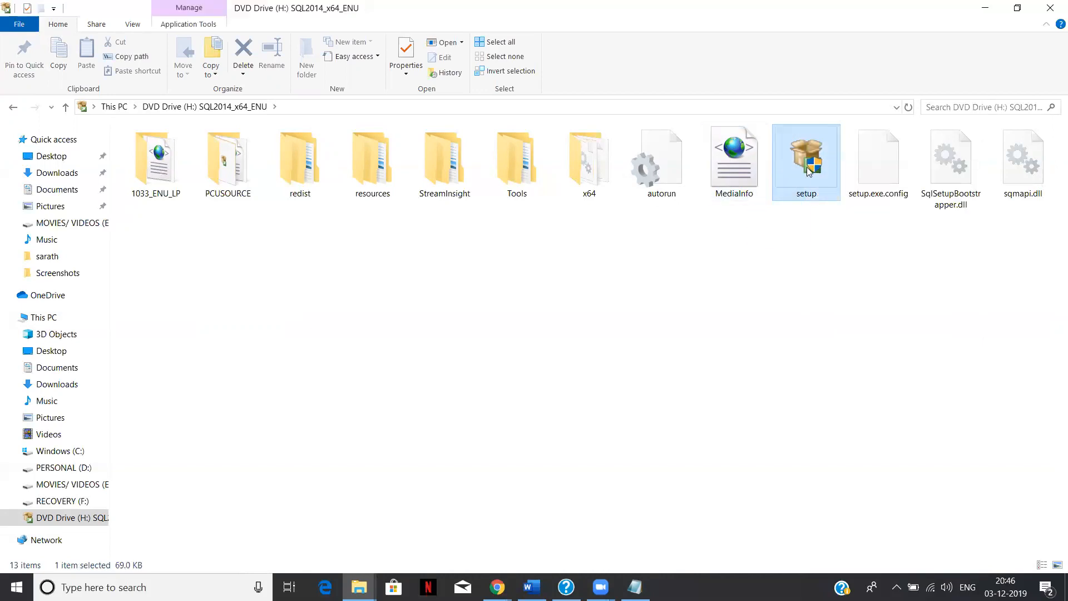
drag(741, 227, 132, 124)
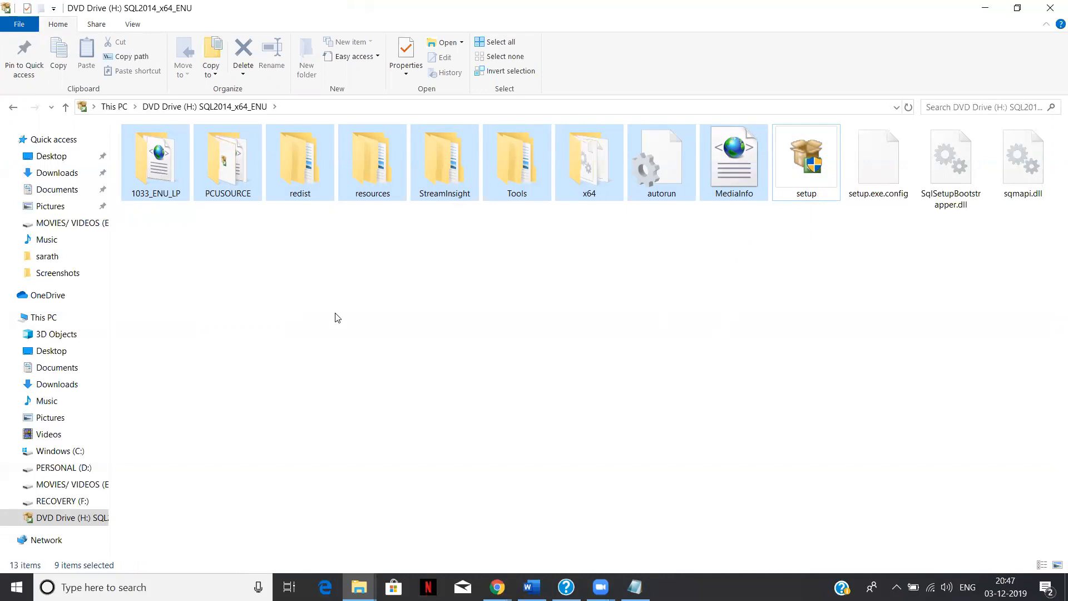
click(535, 397)
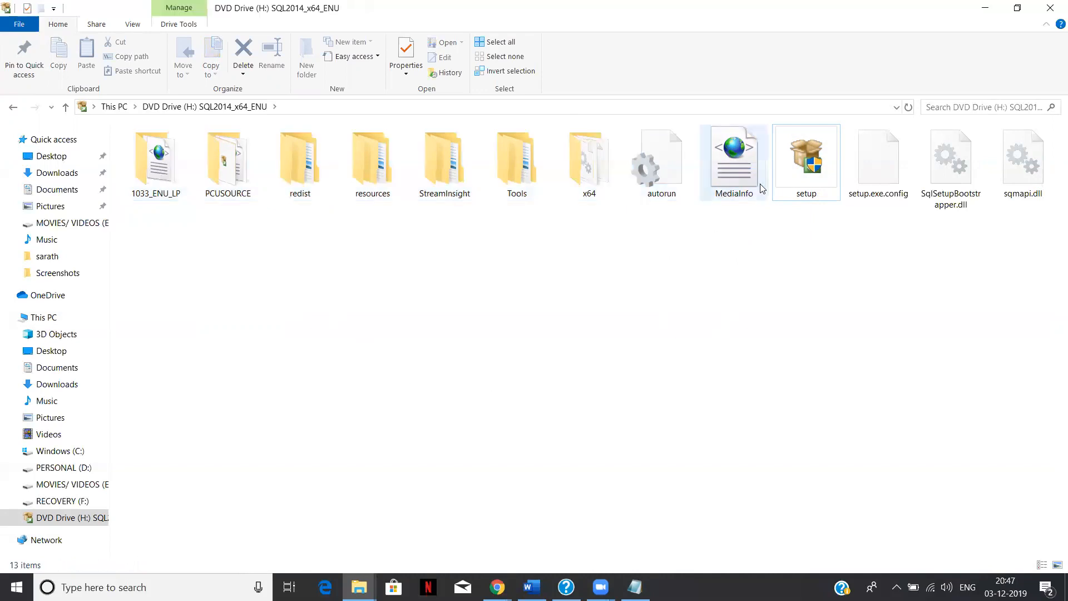
Refresh the installation drive's contents and select the setup file
click(796, 169)
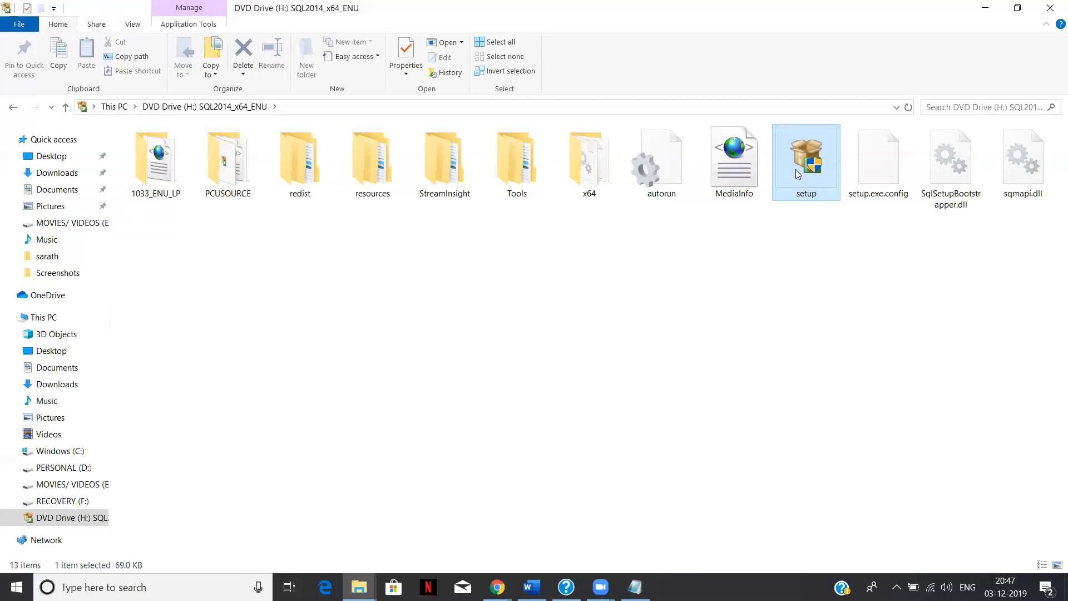
right_click(541, 180)
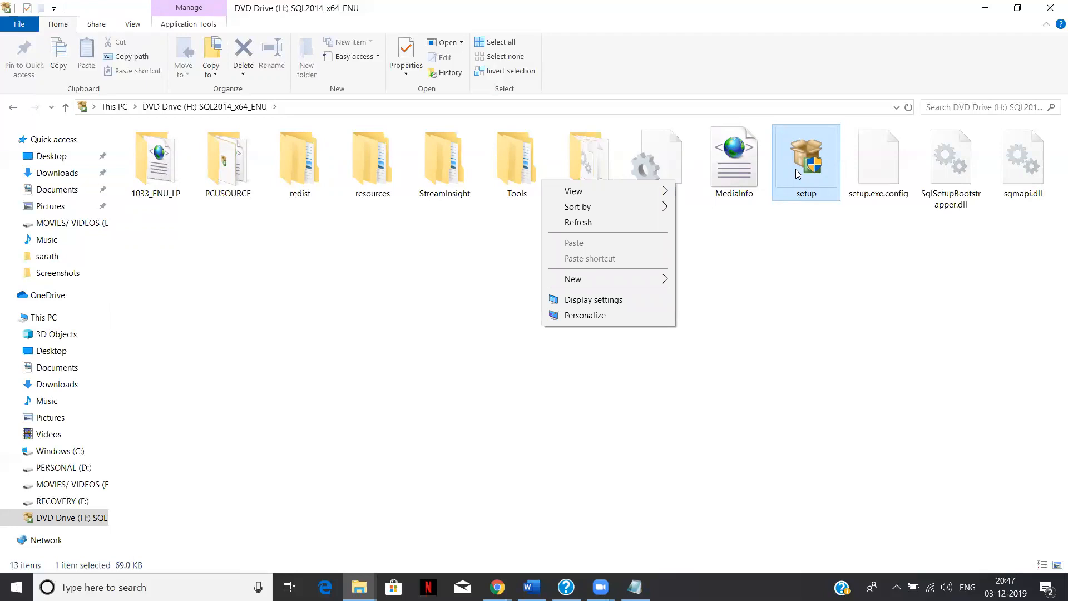
right_click(795, 169)
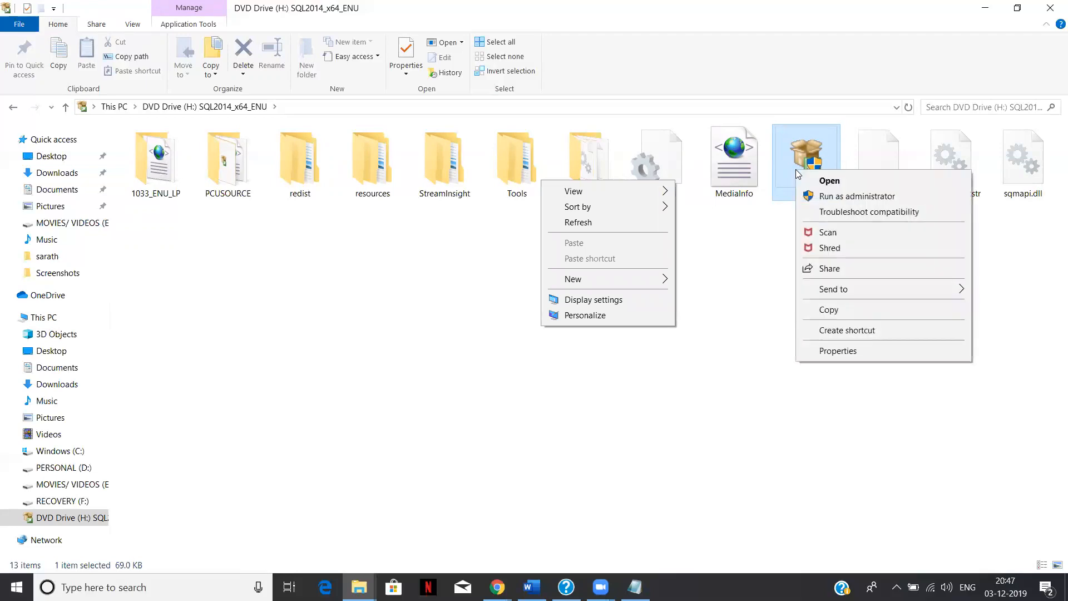
click(709, 265)
click(723, 262)
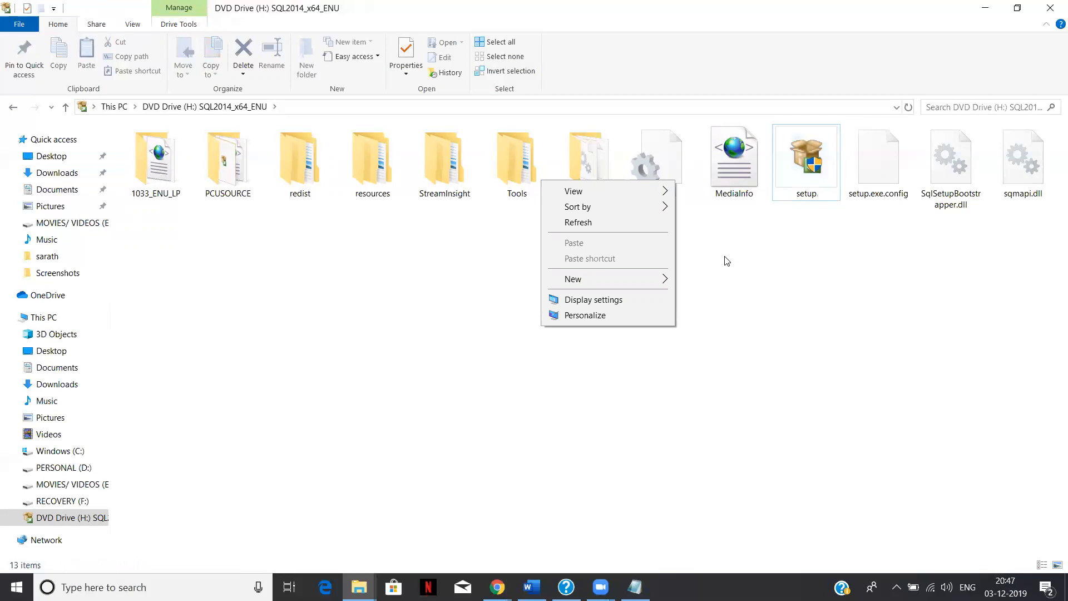
click(651, 223)
click(819, 181)
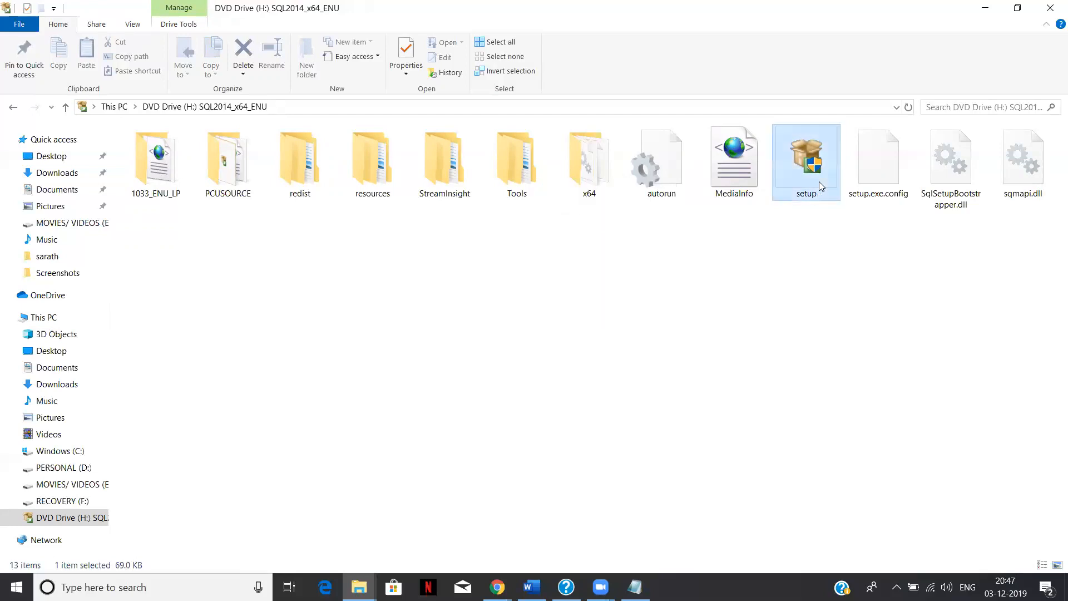
Run the setup file as administrator and look over the Planning page of the SQL Server Installation Center
right_click(819, 182)
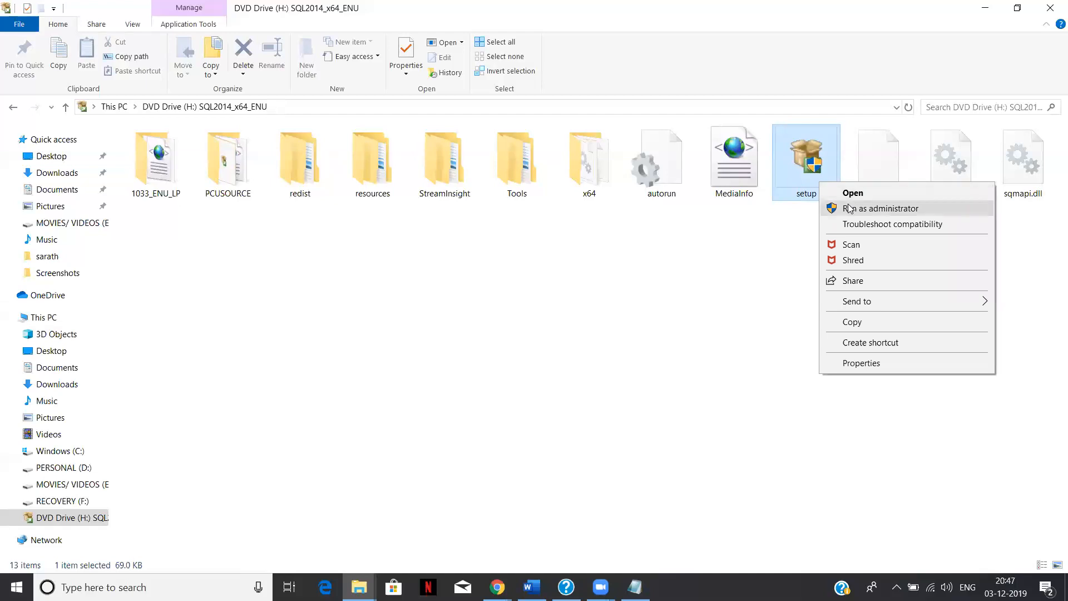
click(850, 208)
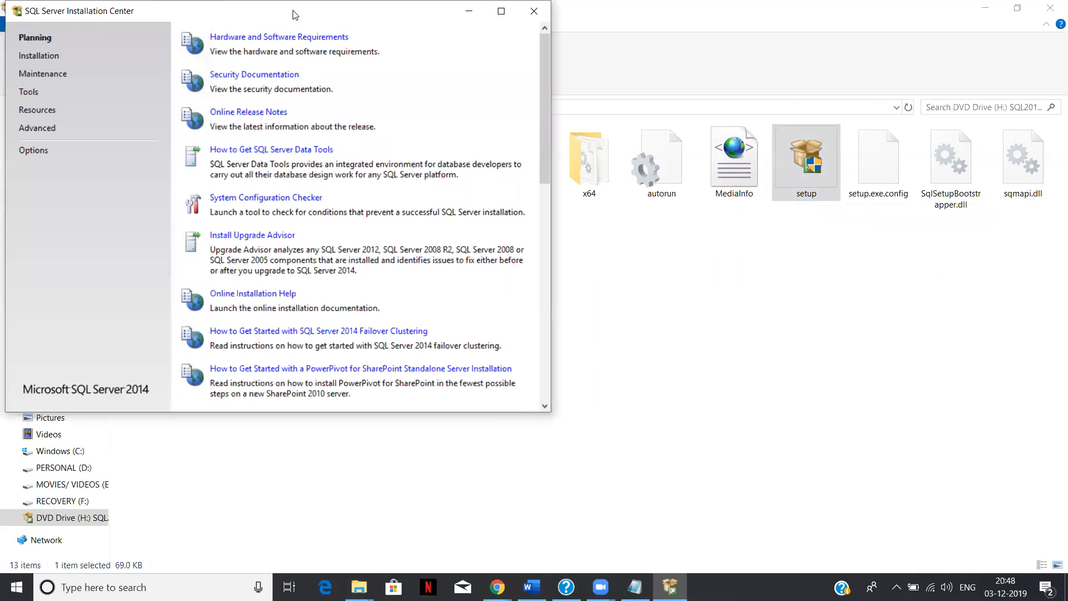
drag(294, 15, 425, 99)
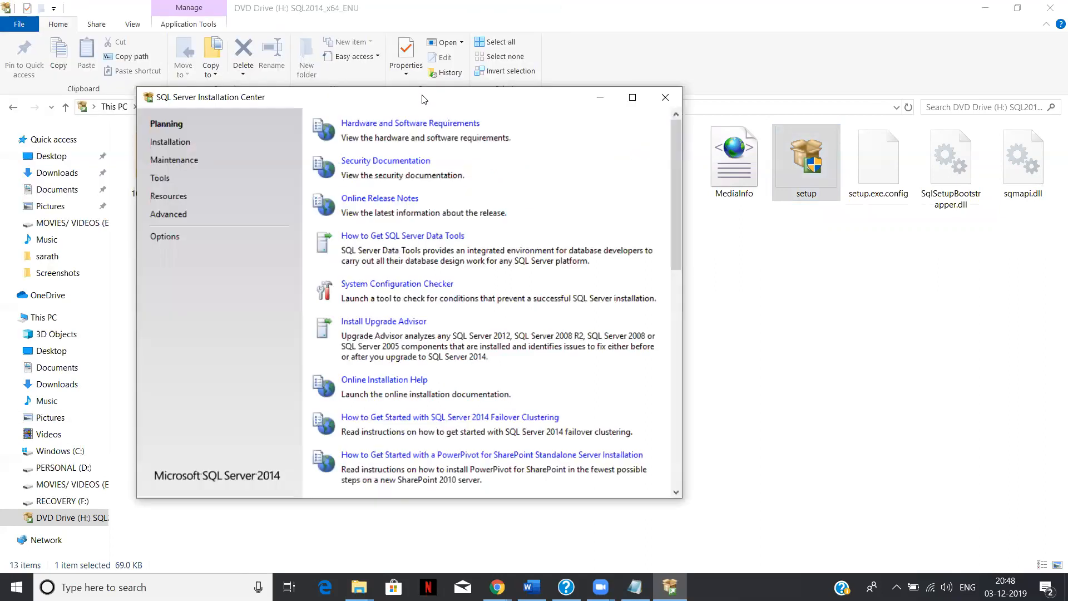
scroll(524, 362, down, 10)
scroll(523, 362, up, 10)
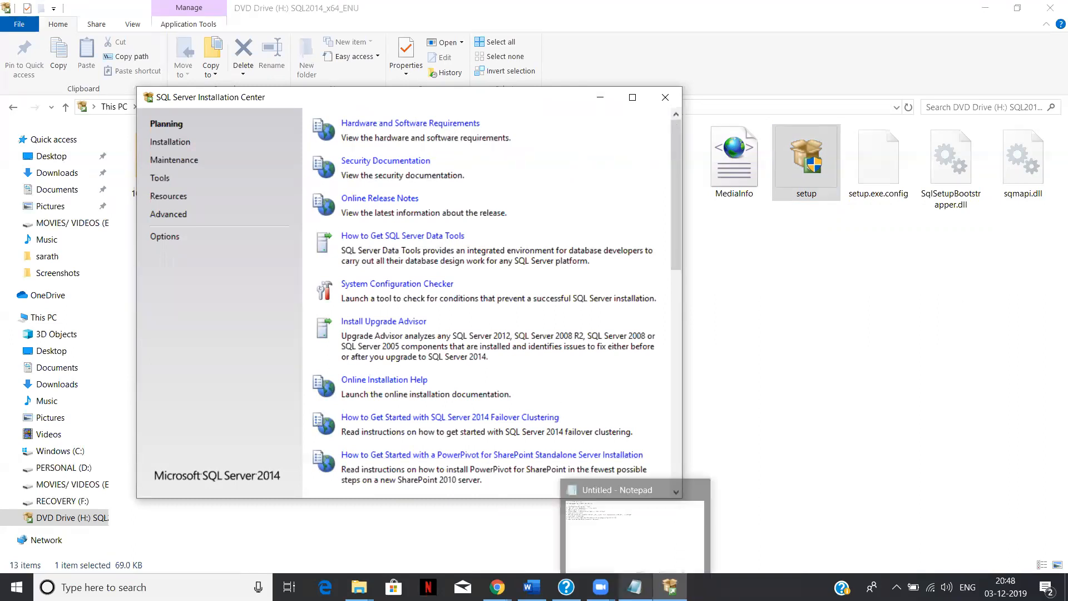
Switch to Notepad, highlight the whole prerequisites list for review, and return to the SQL Server Installation Center
click(635, 587)
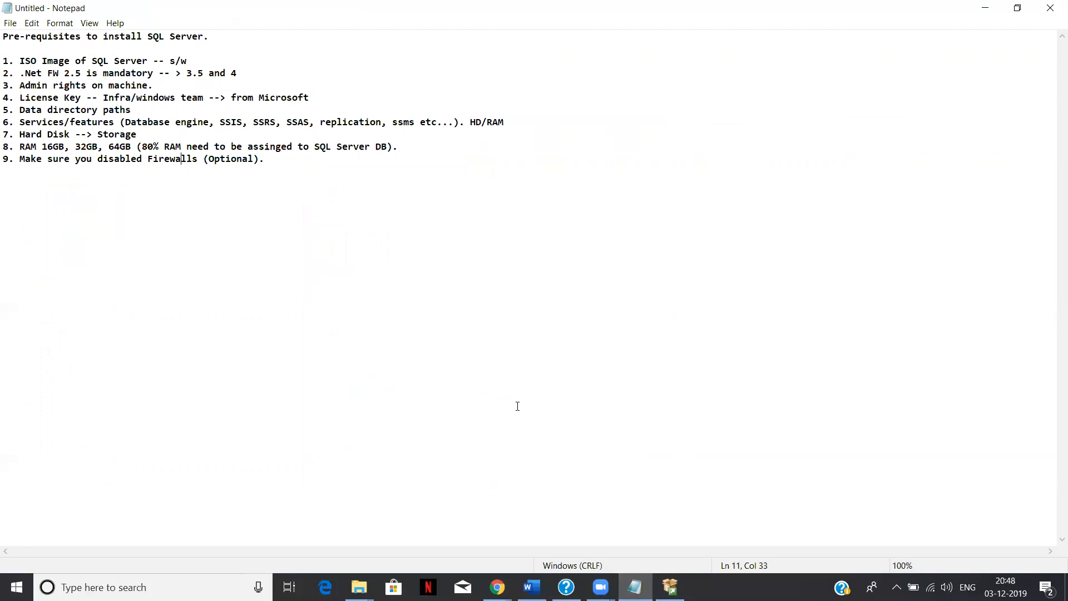
drag(264, 160, 6, 19)
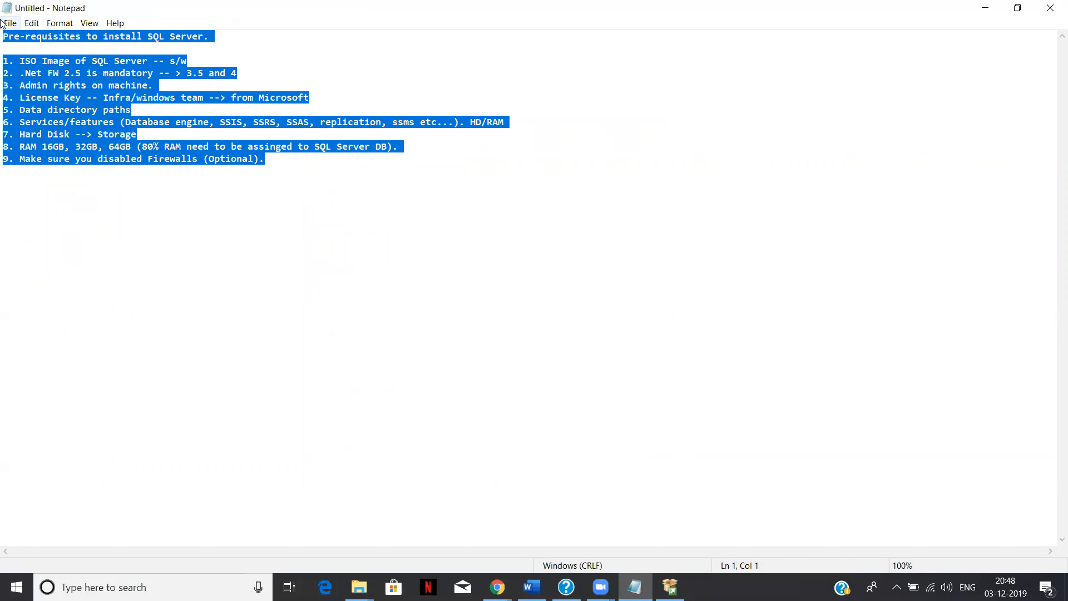
click(985, 8)
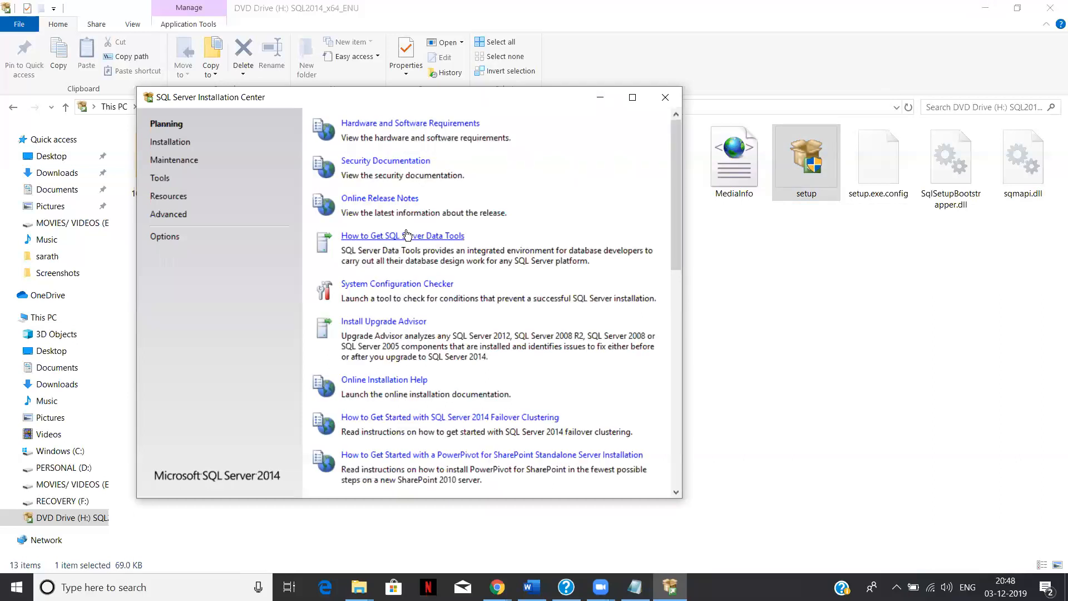
View the SQL Server 2014 online release notes in the browser and return to the Installation Center's Installation options
click(398, 199)
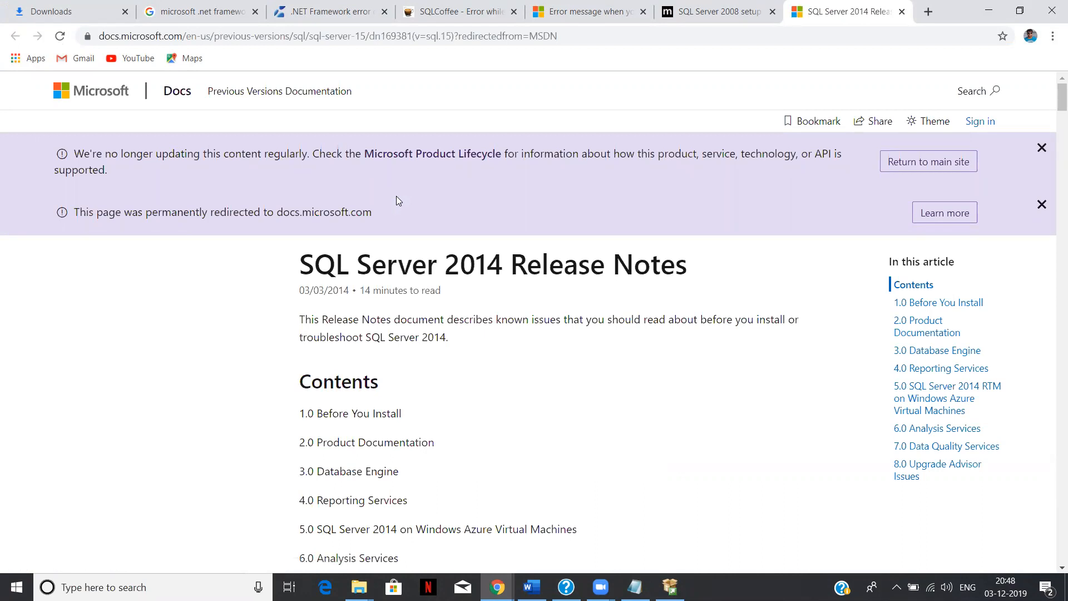
key(alt+Tab)
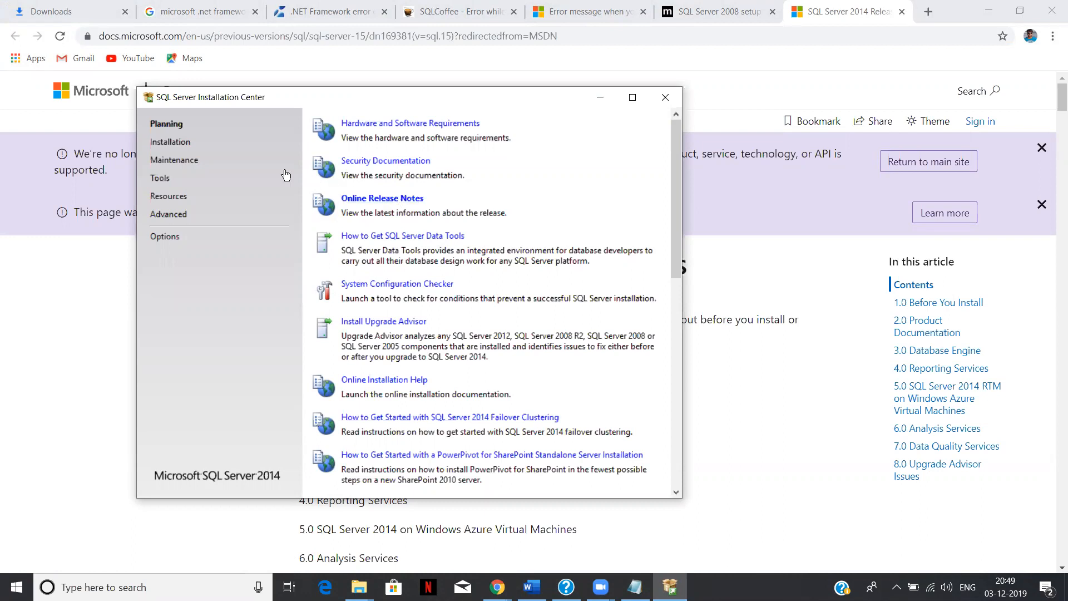
click(171, 143)
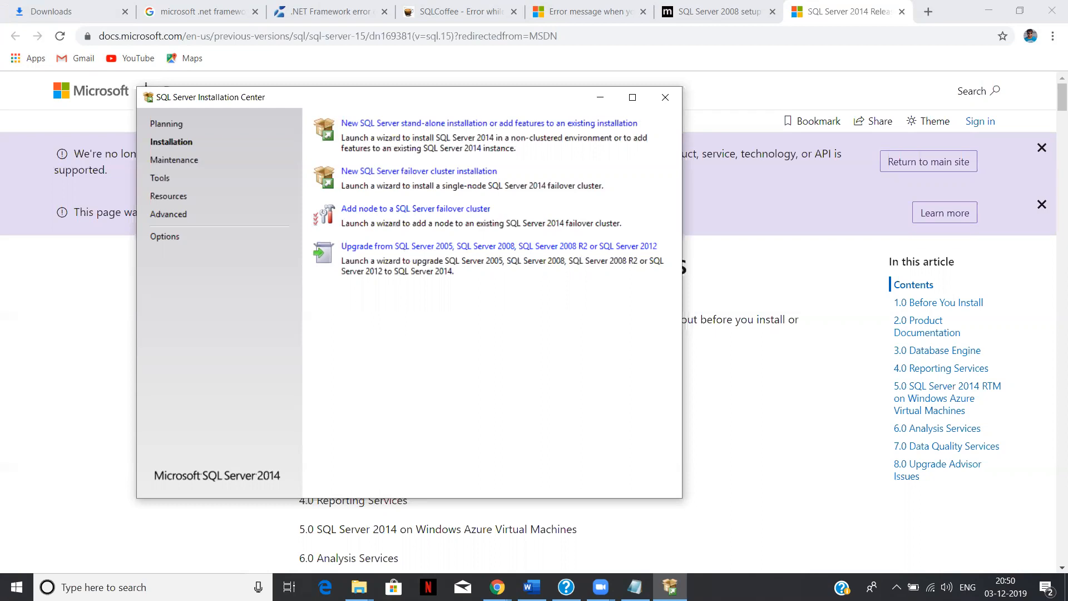
Switch to File Explorer, open DVD Drive (H:) SQL2014_x64_ENU from This PC, and launch the setup file
click(359, 587)
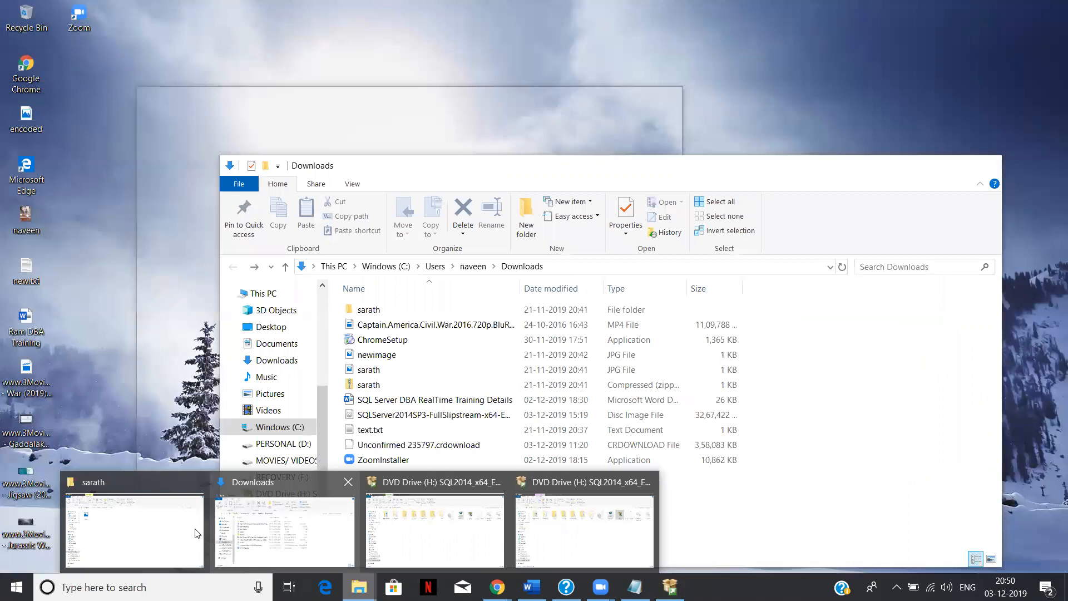
click(196, 535)
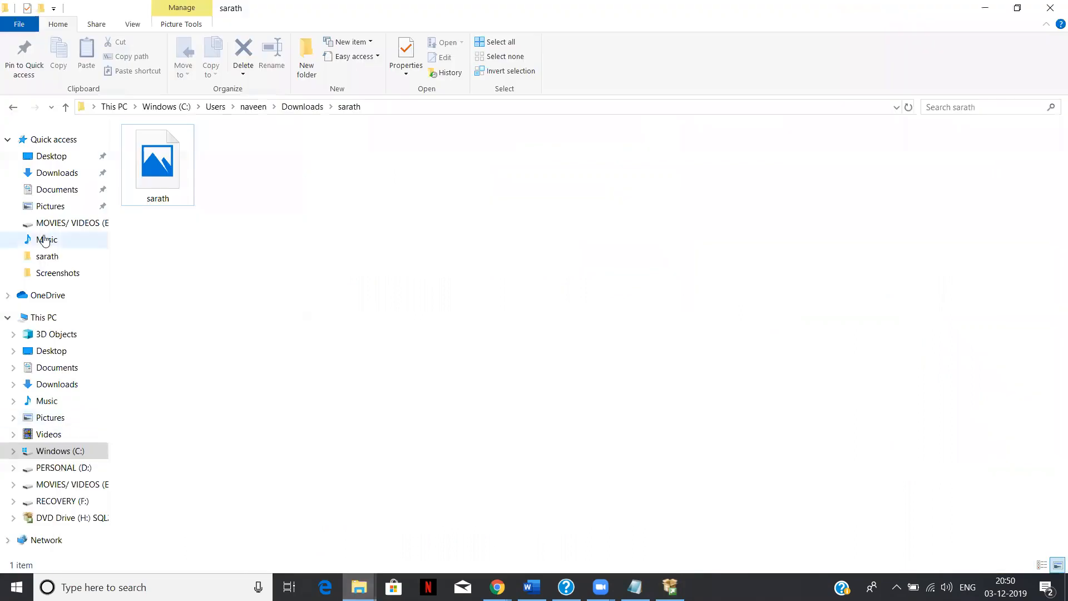
click(50, 321)
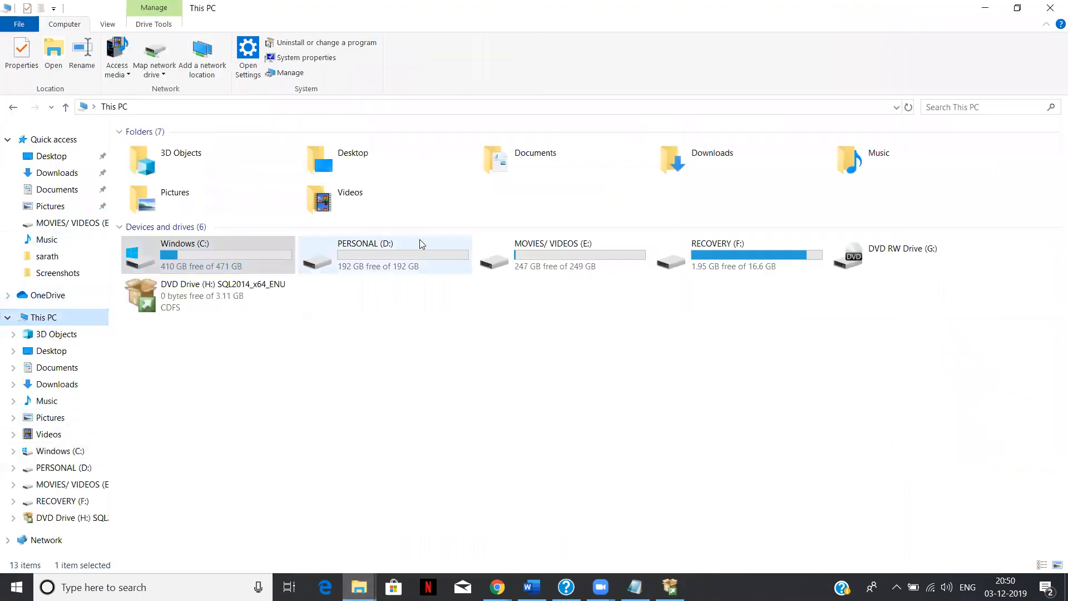
double_click(255, 286)
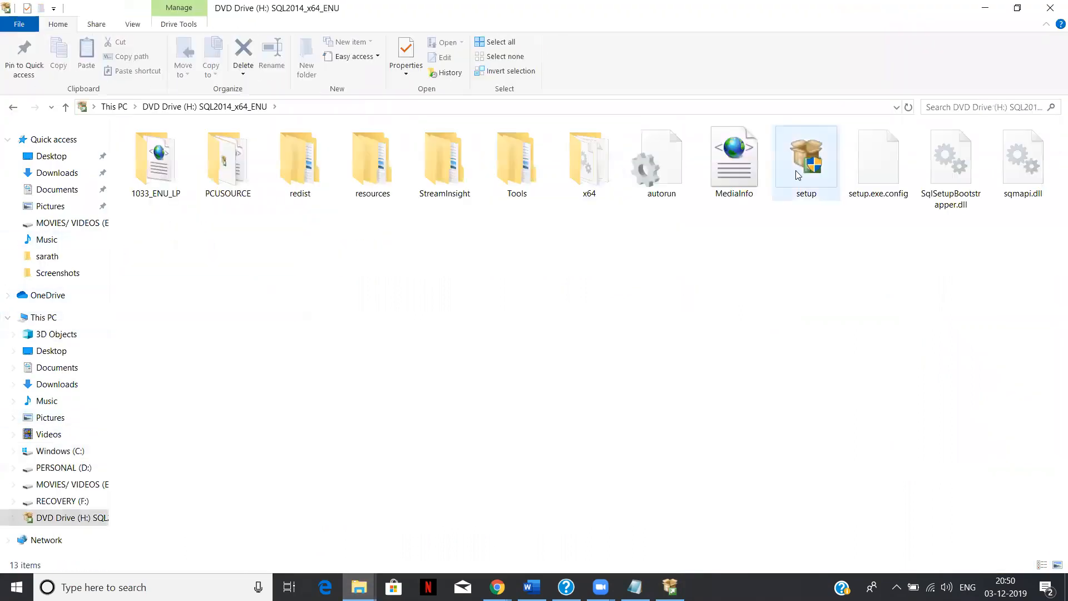
click(813, 174)
double_click(812, 174)
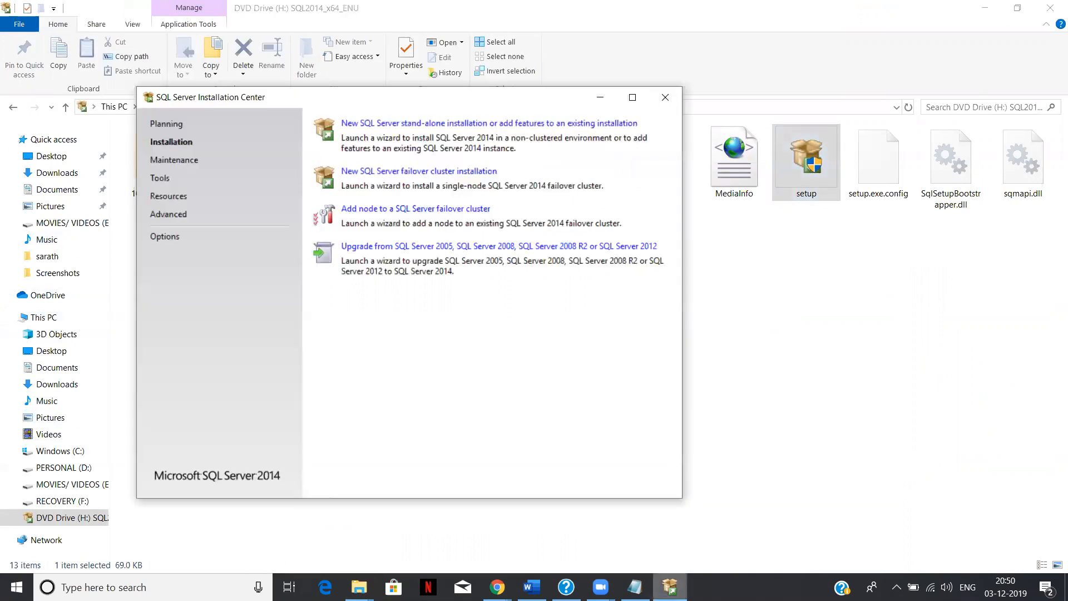
Start a new SQL Server stand-alone installation and choose Express as the free edition
click(433, 125)
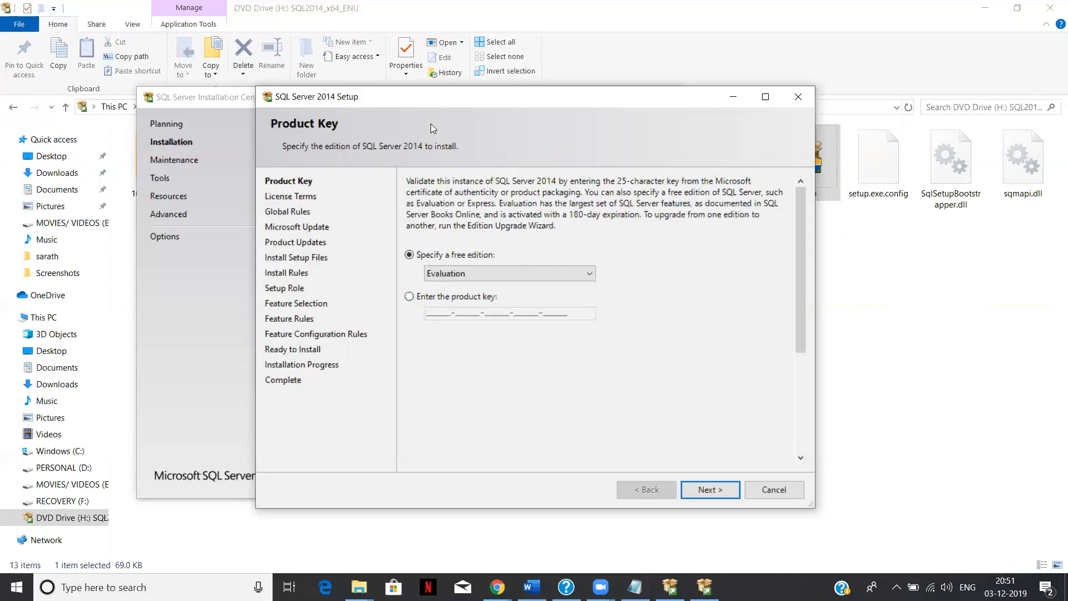
click(515, 273)
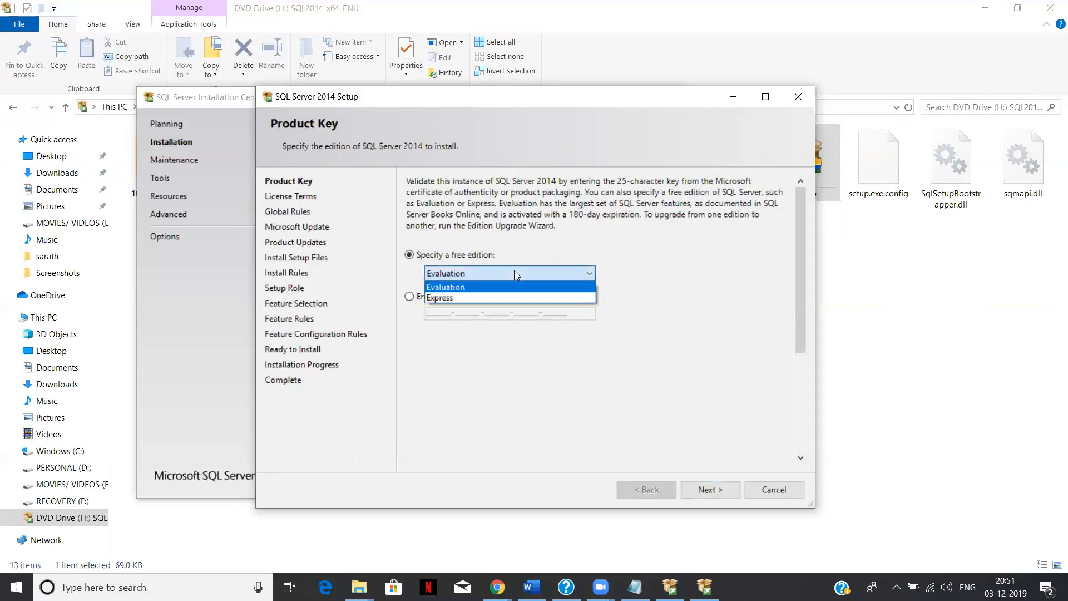
click(497, 298)
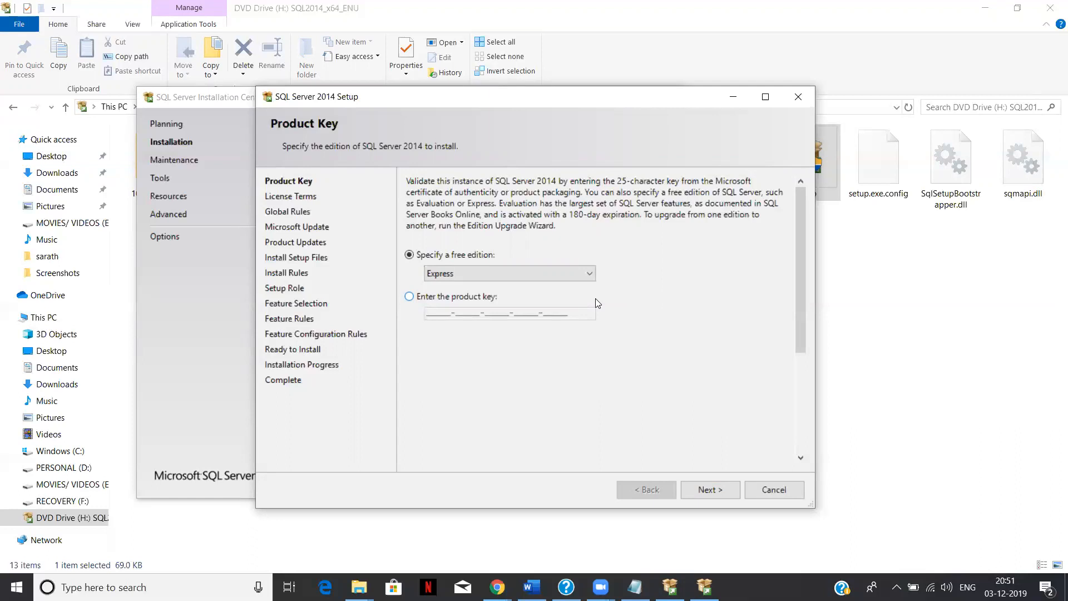
Choose to install with a product key instead of a free edition and fill in the product key field
click(490, 299)
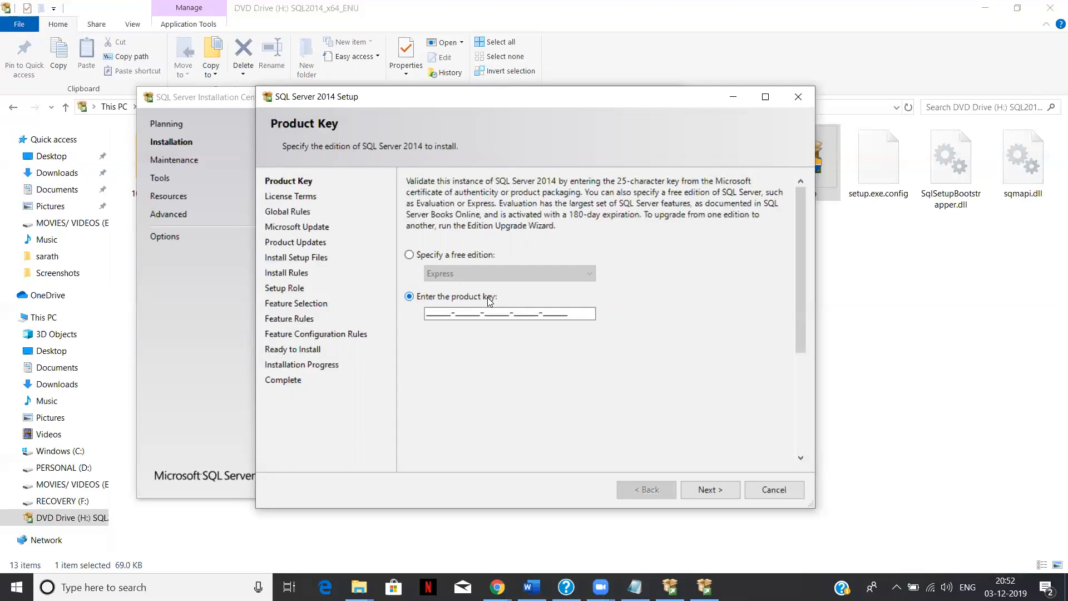
click(437, 313)
double_click(437, 313)
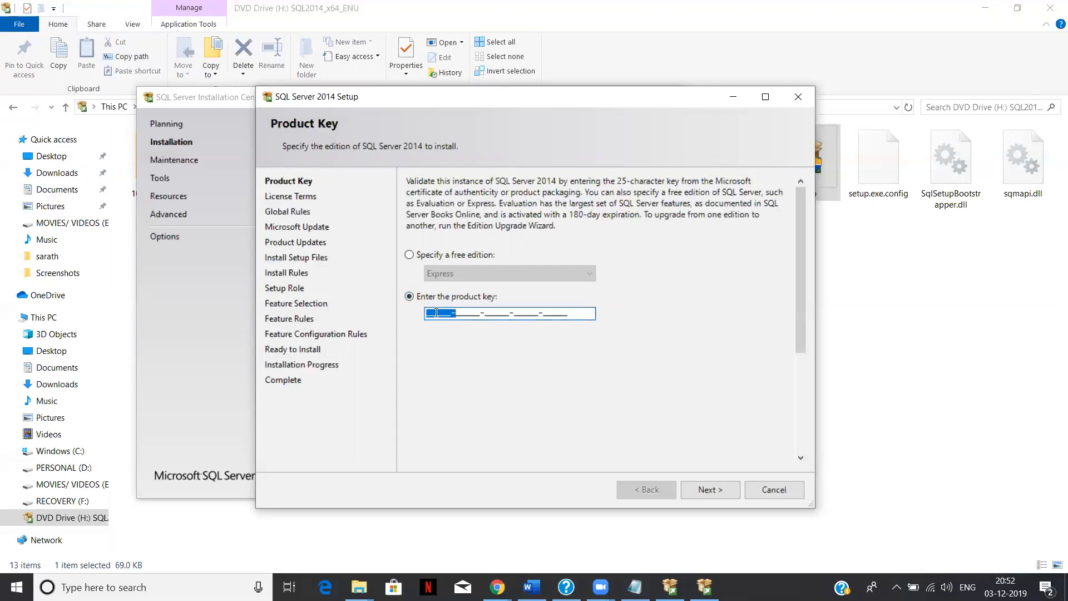
click(497, 314)
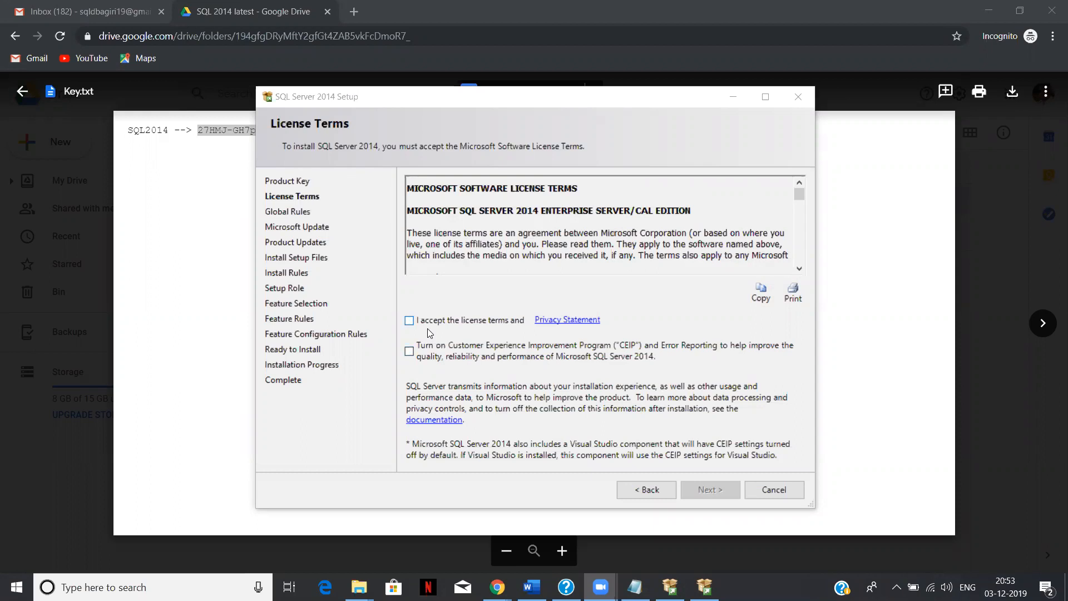
Accept the SQL Server 2014 license terms, leave the Customer Experience Improvement Program off, and continue the setup
click(410, 321)
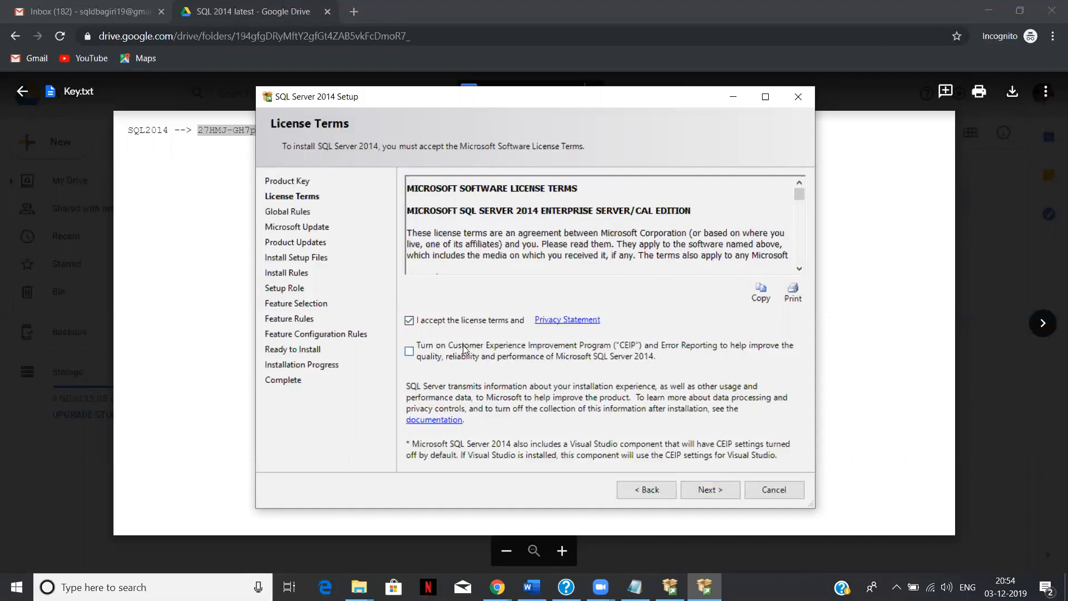
click(441, 321)
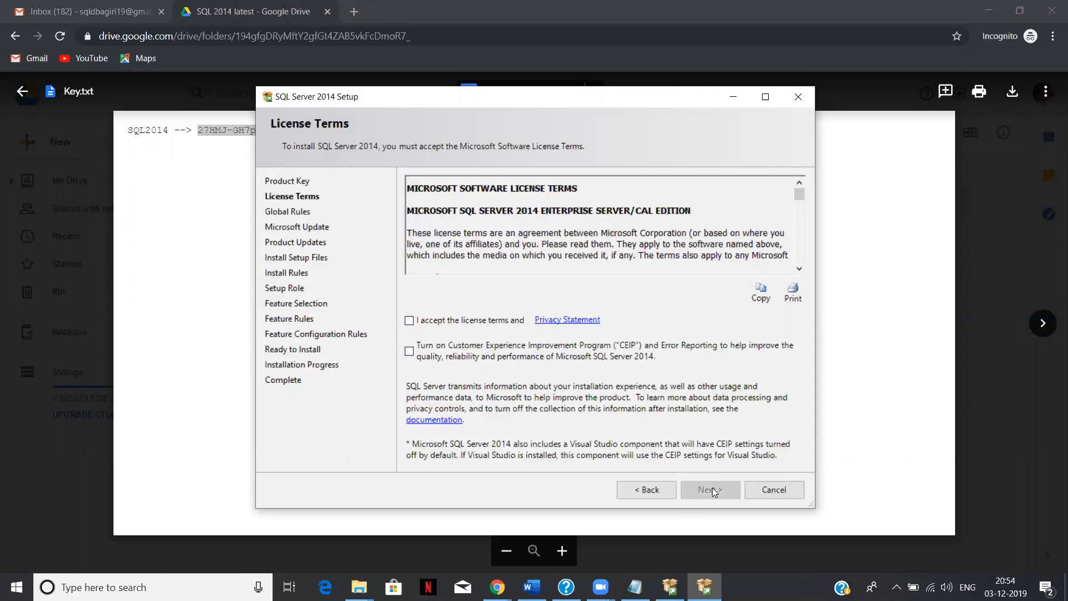
click(409, 321)
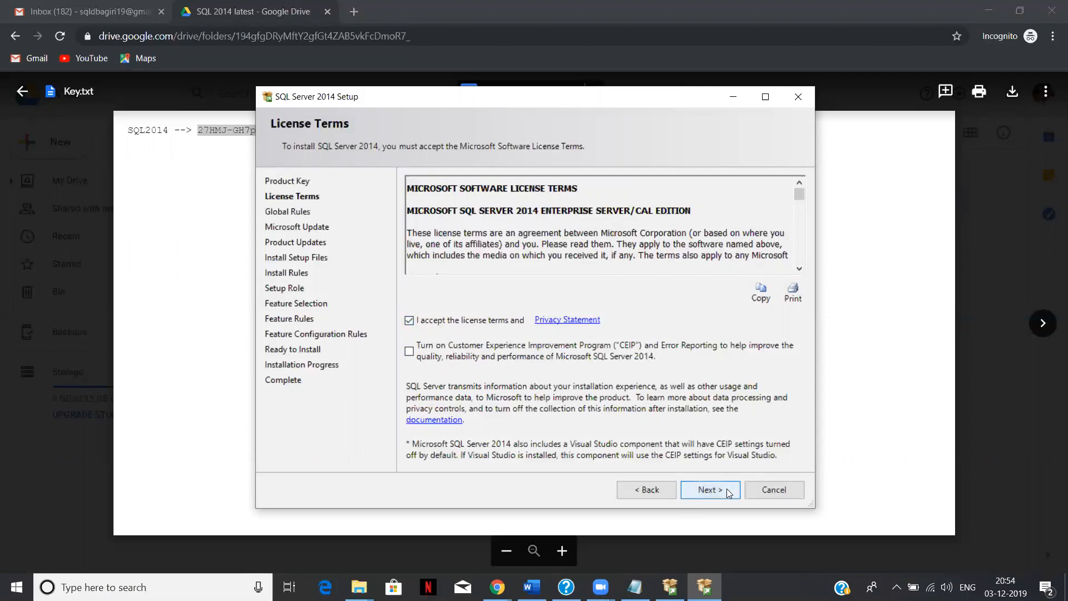
click(726, 492)
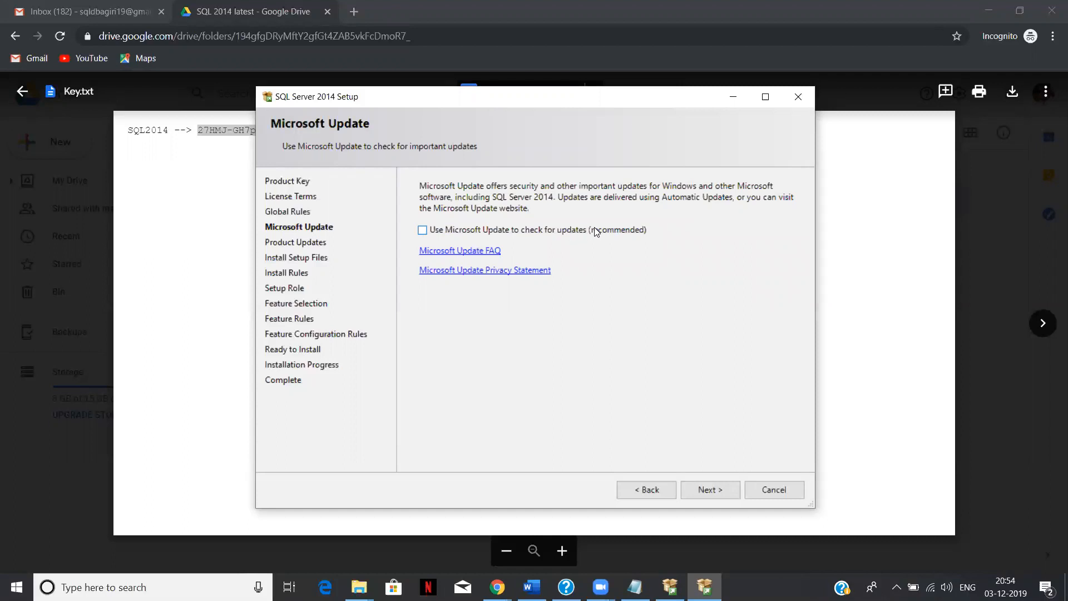
Toggle the option to use Microsoft Update to check for updates and proceed to the install rules check
click(645, 235)
click(501, 233)
click(727, 490)
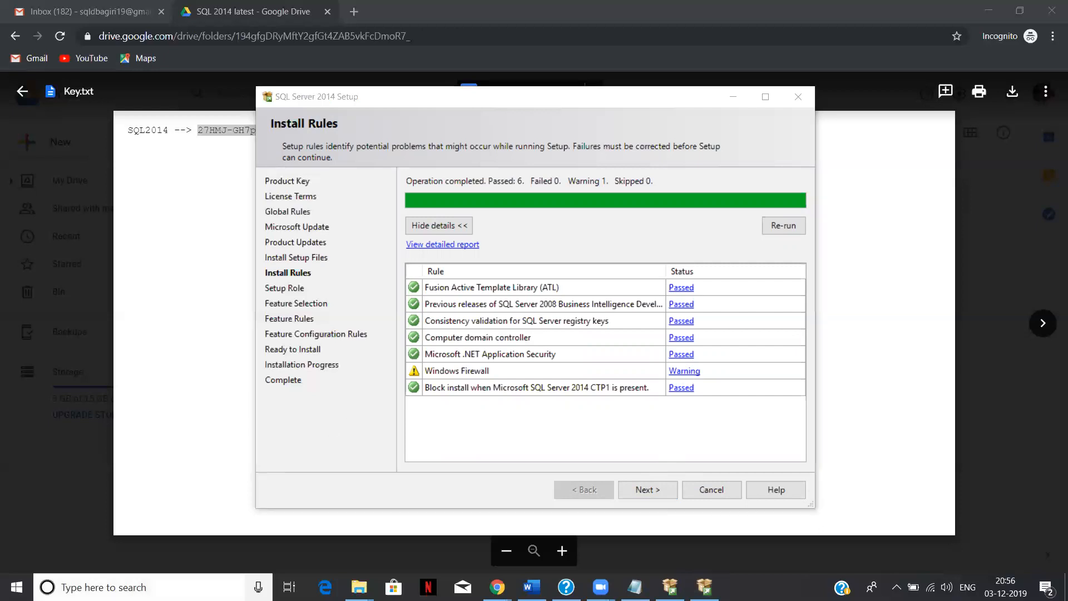
Search Windows for "firewal" and open Windows Defender Firewall with Advanced Security
click(106, 587)
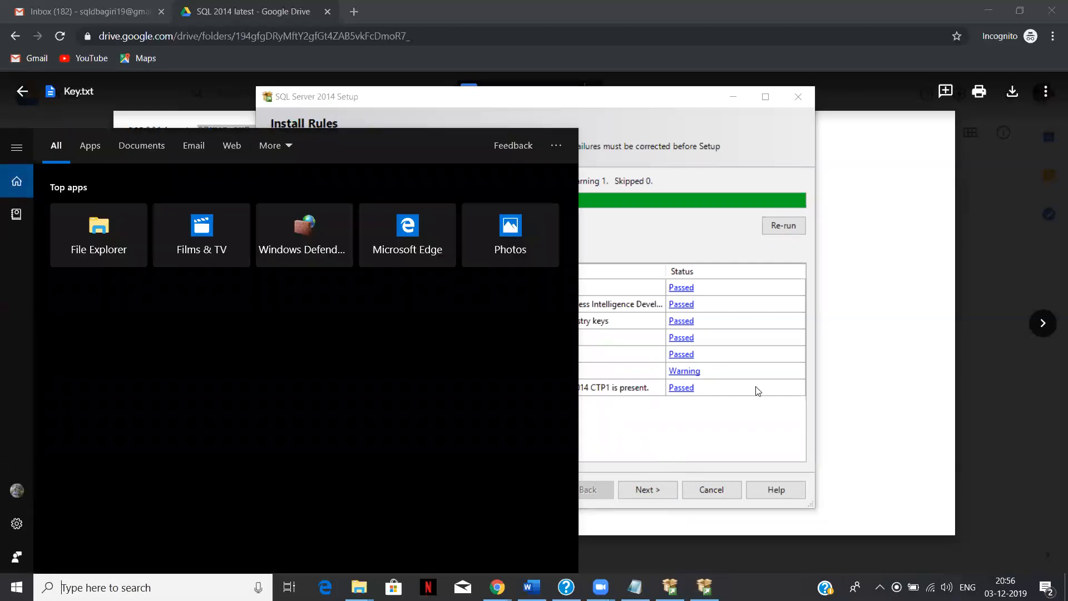
click(707, 433)
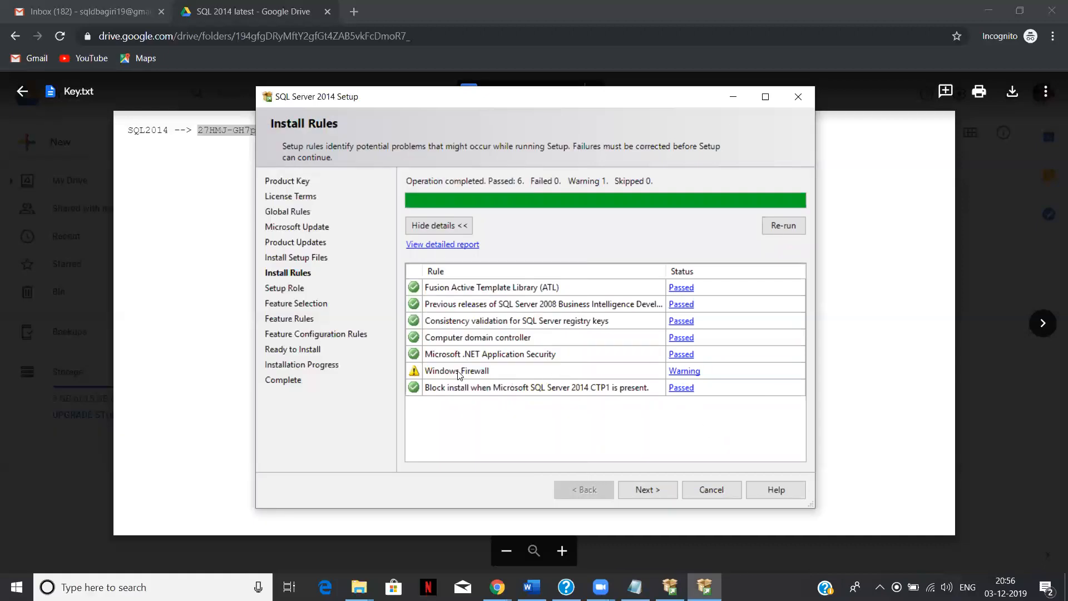
click(111, 588)
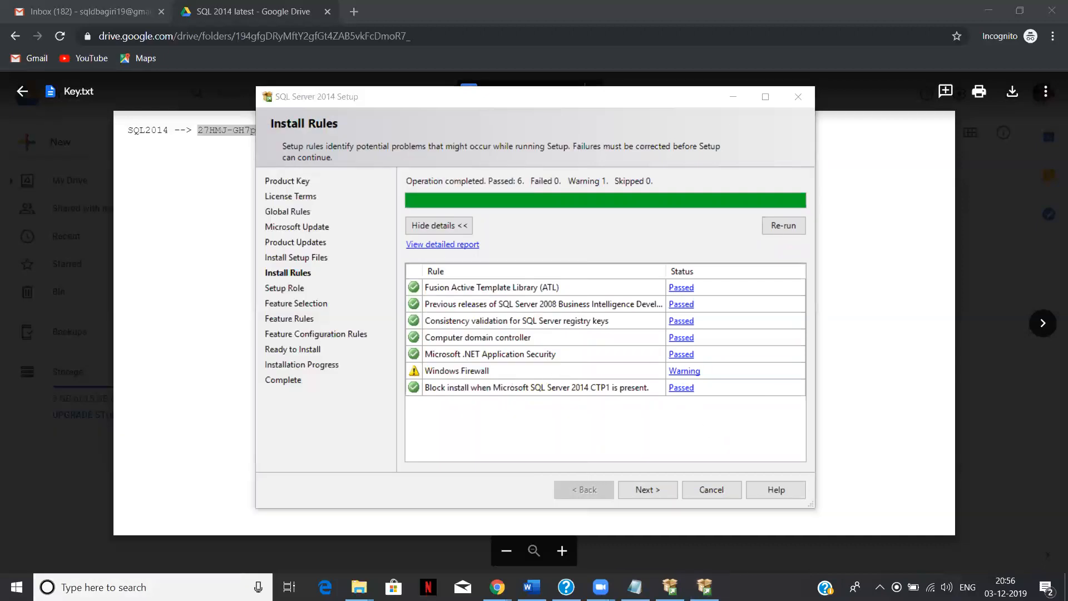
text(firewal)
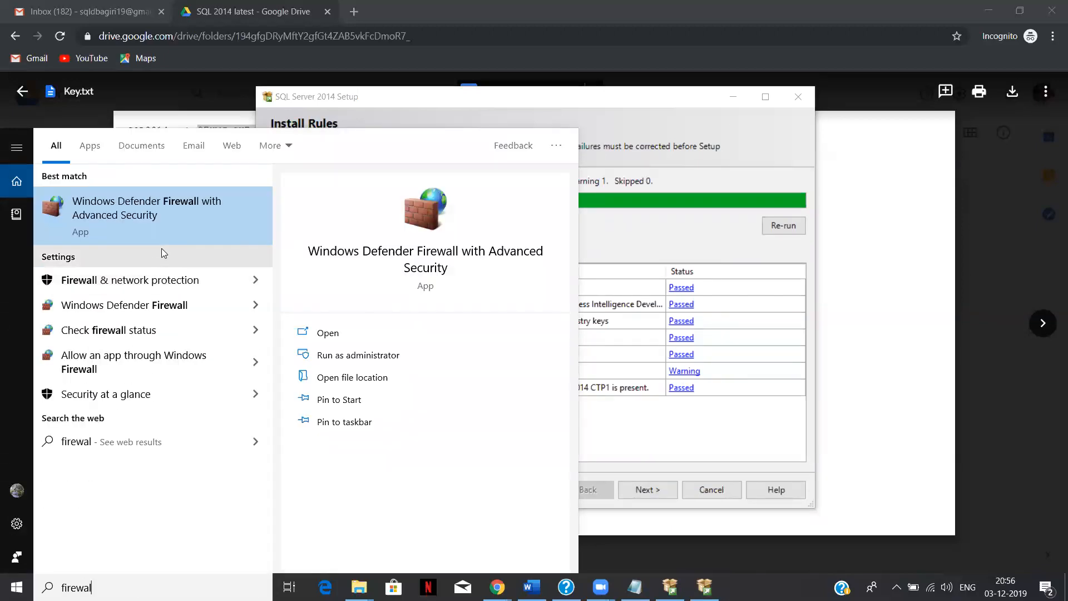
click(171, 223)
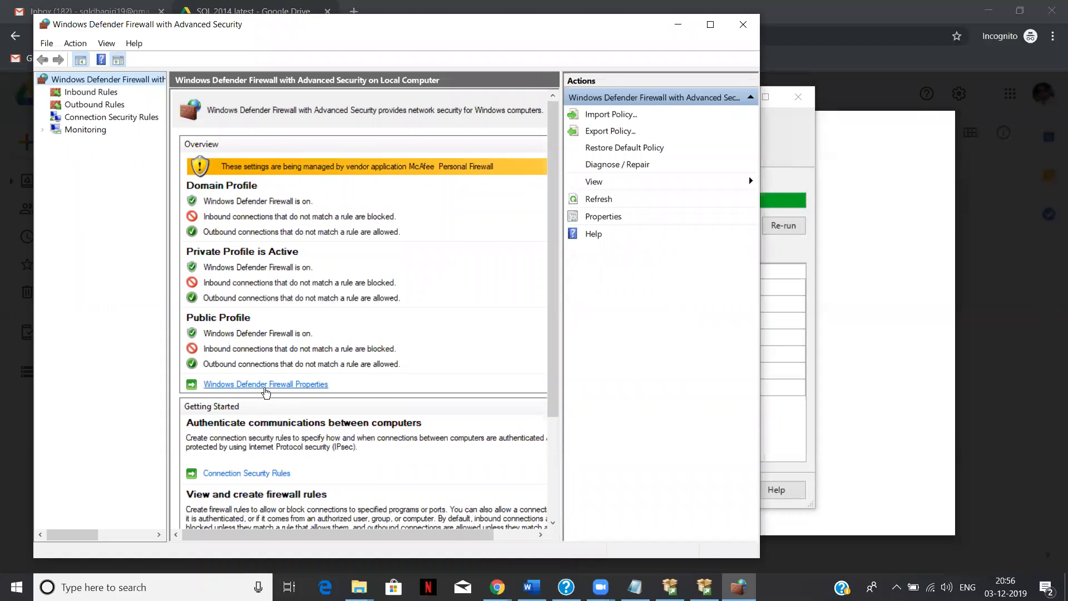
Open the Windows Defender Firewall properties and set the firewall state to Off for the Domain and Private profiles
click(266, 388)
click(408, 214)
click(410, 233)
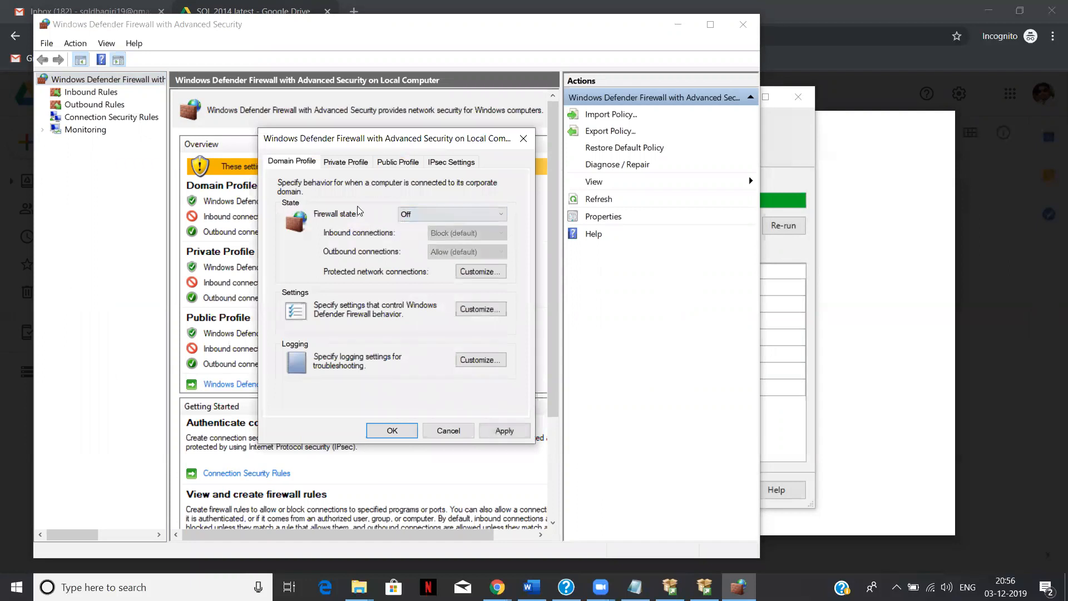
click(335, 163)
click(414, 217)
click(414, 234)
Set the Public profile's firewall state to Off, apply the firewall changes, and close the properties
click(397, 164)
click(406, 216)
click(410, 234)
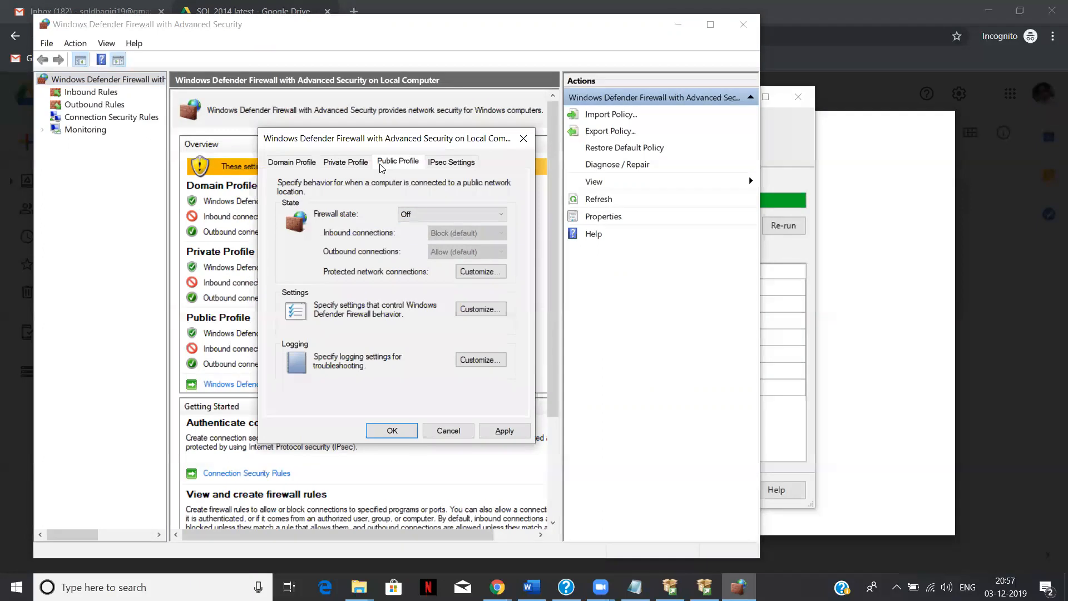
click(505, 431)
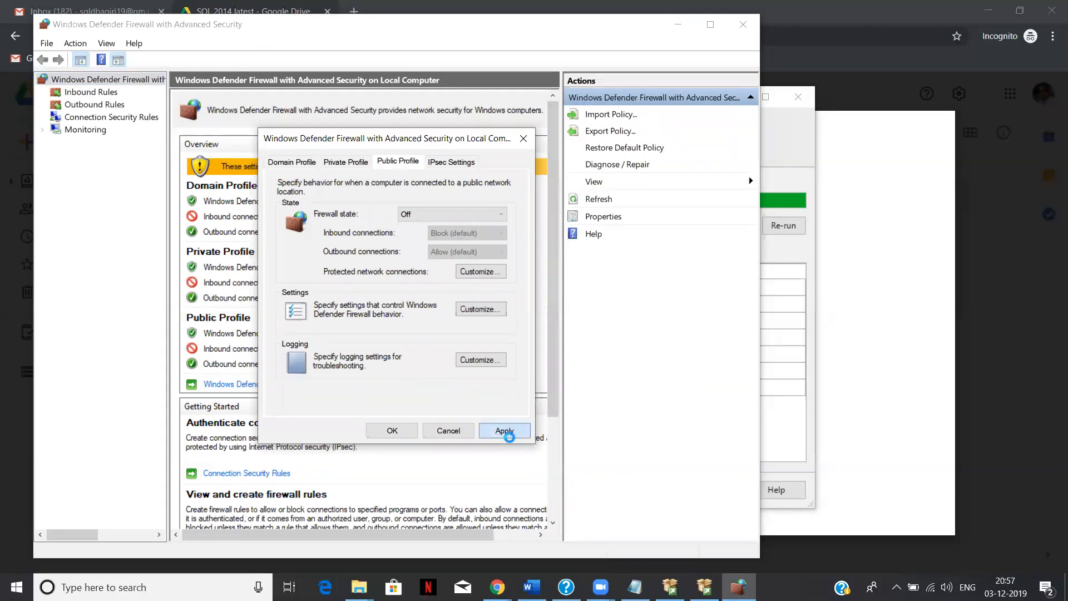
click(402, 432)
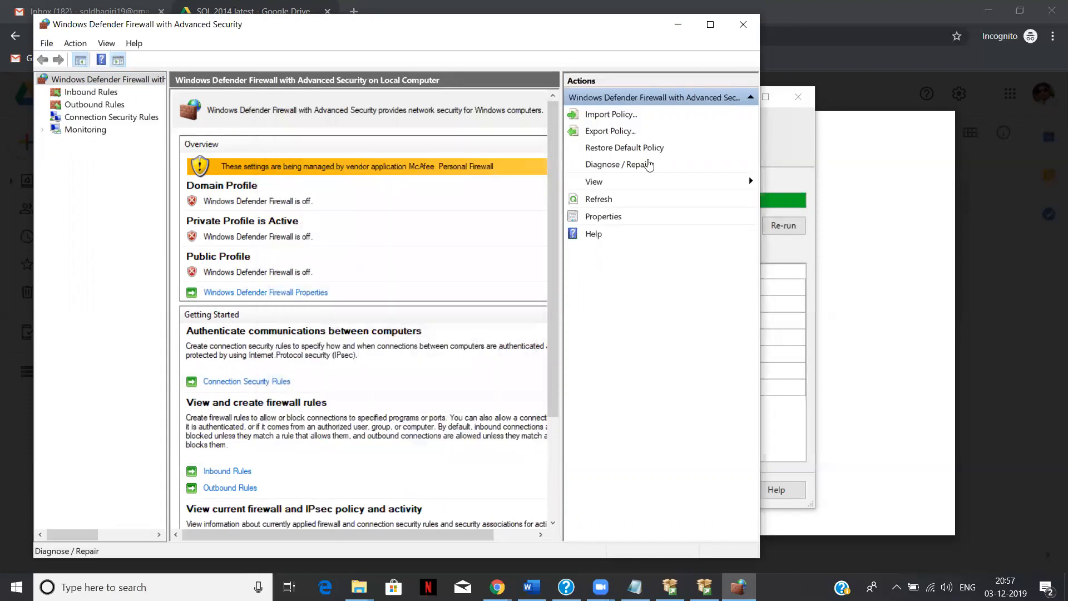
Minimize the firewall window, re-run the SQL Server setup install rules check, and return to its results
click(678, 27)
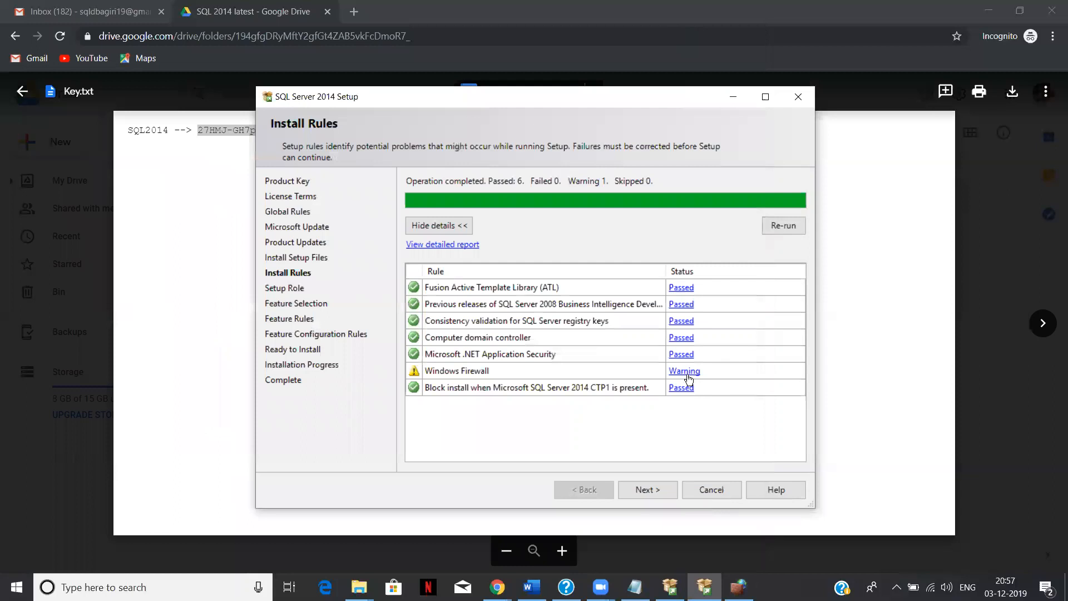
click(781, 226)
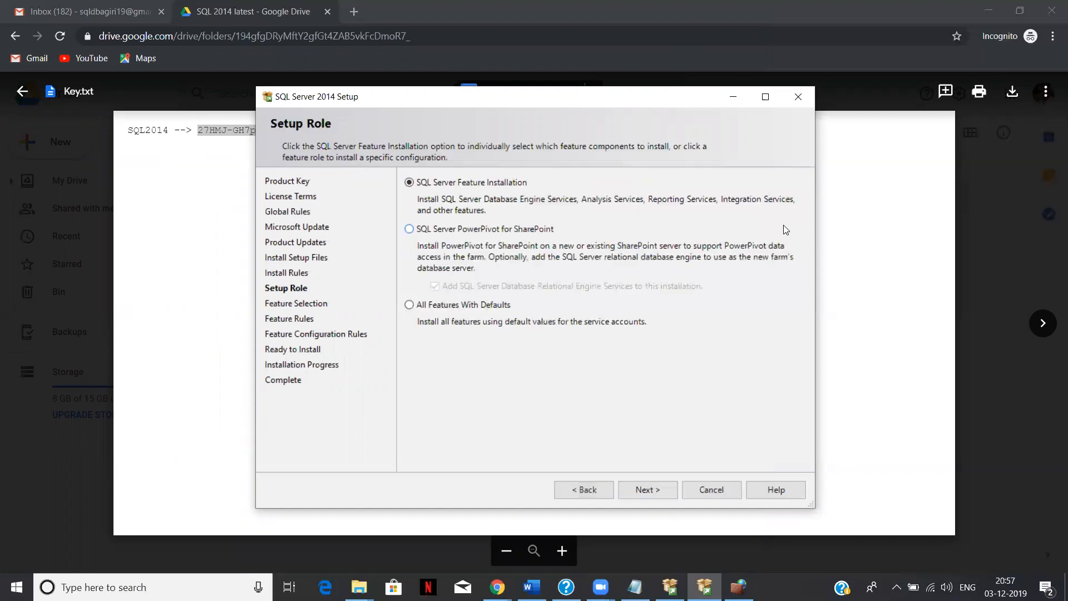
click(603, 489)
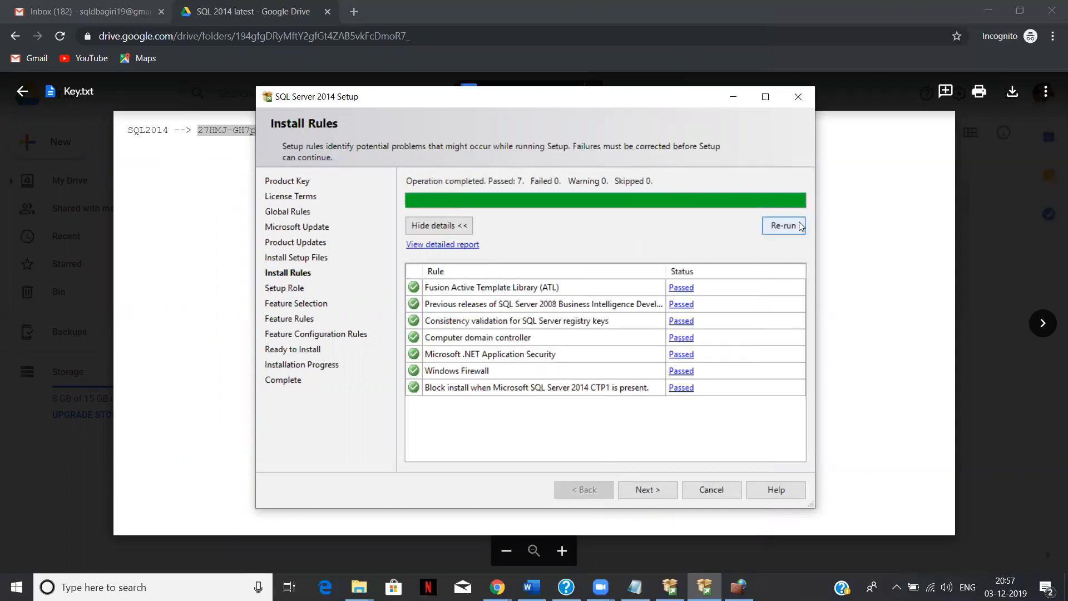
Proceed with SQL Server Feature Installation as the setup role and maximize the setup window on the feature selection page
click(651, 492)
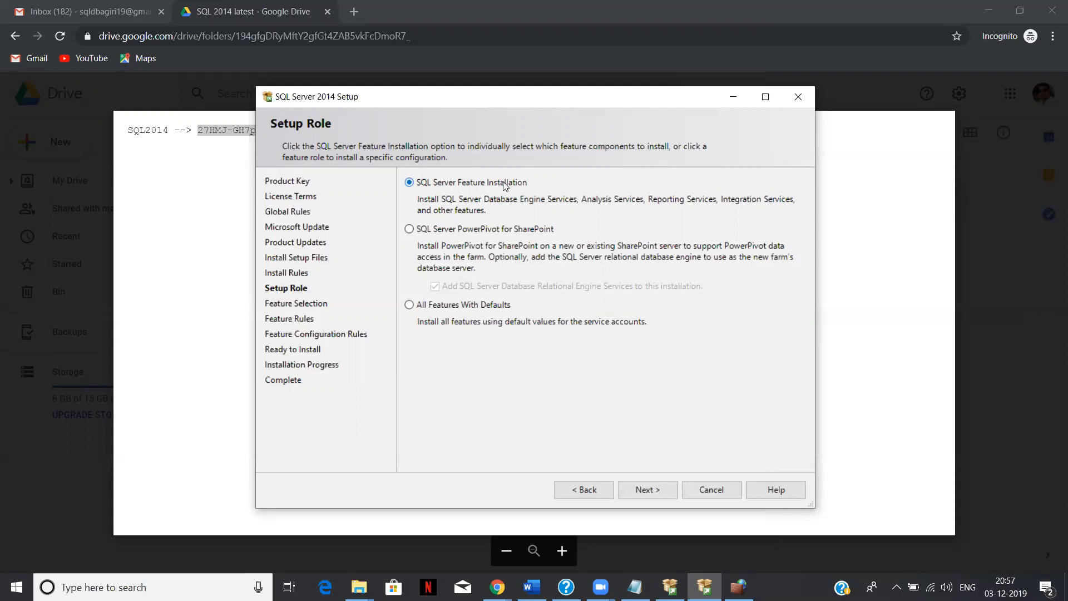
click(643, 490)
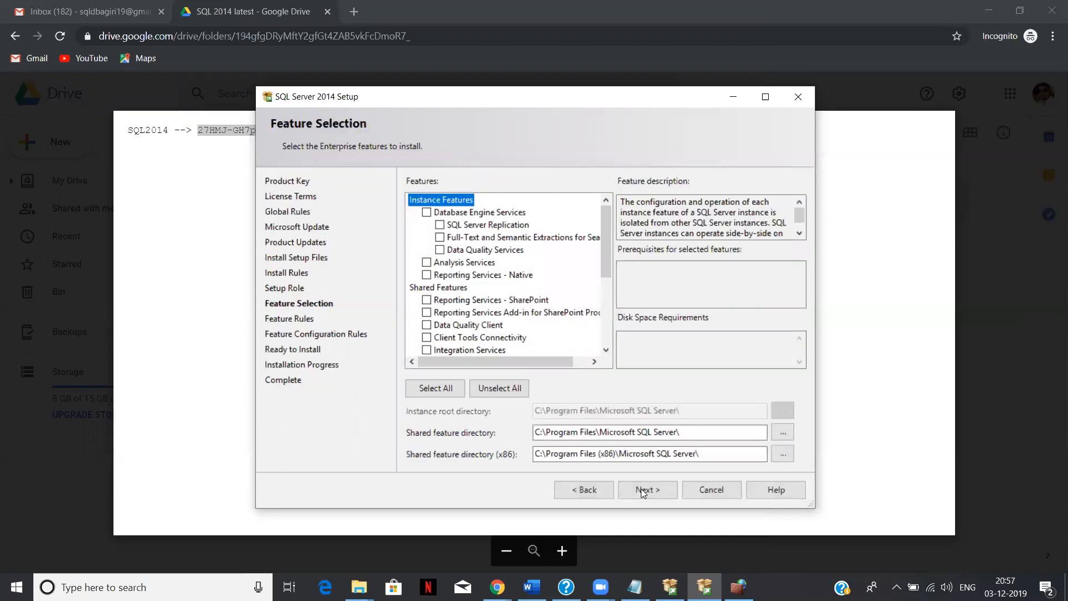
click(766, 102)
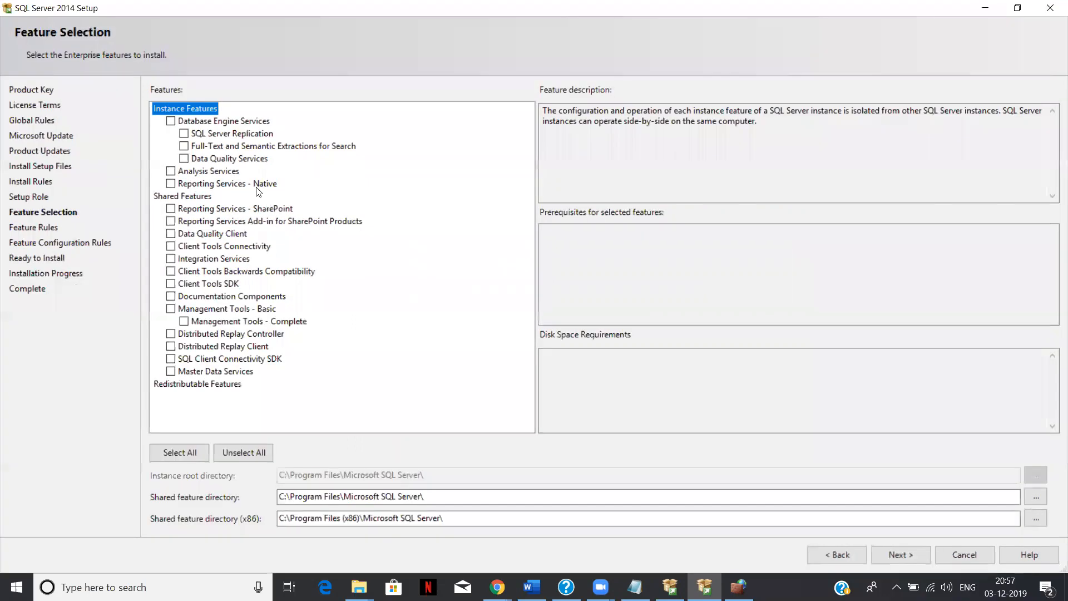
Select the Database Engine Services instance feature and check its disk space requirement
click(224, 123)
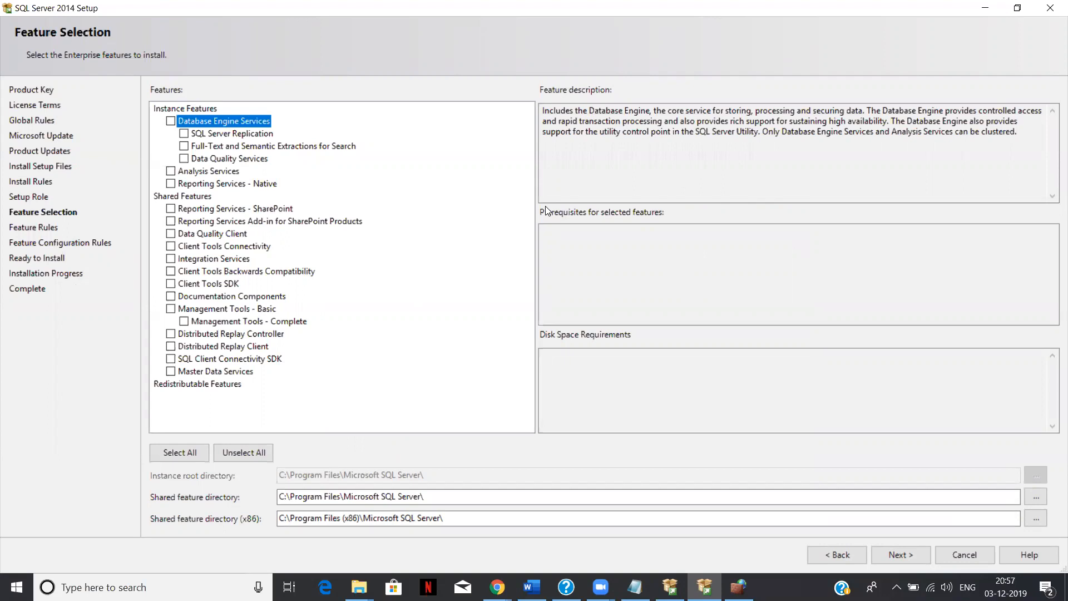
click(171, 122)
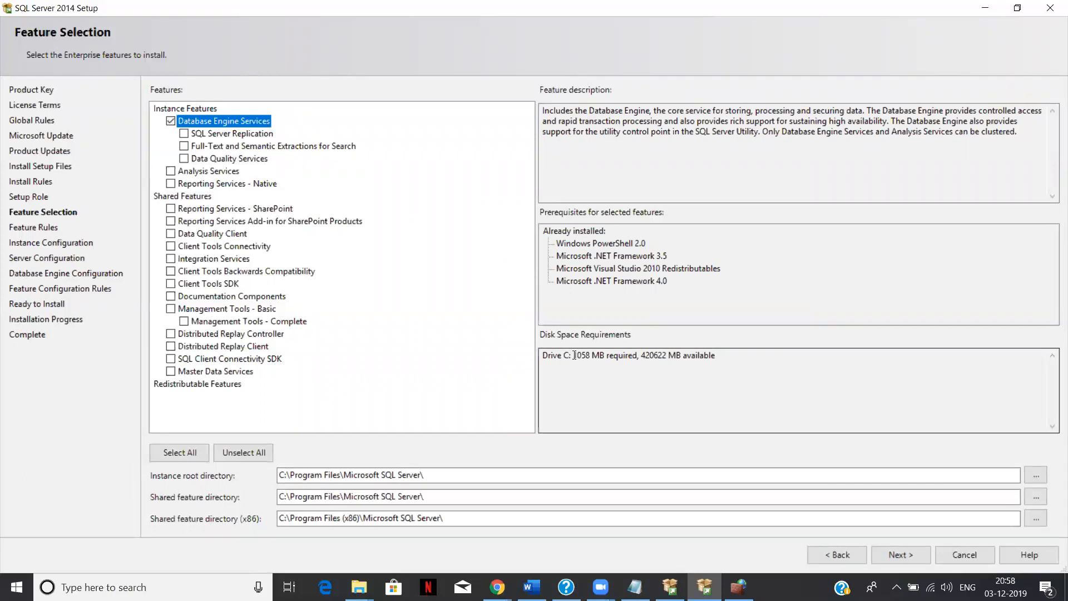
drag(574, 356, 607, 355)
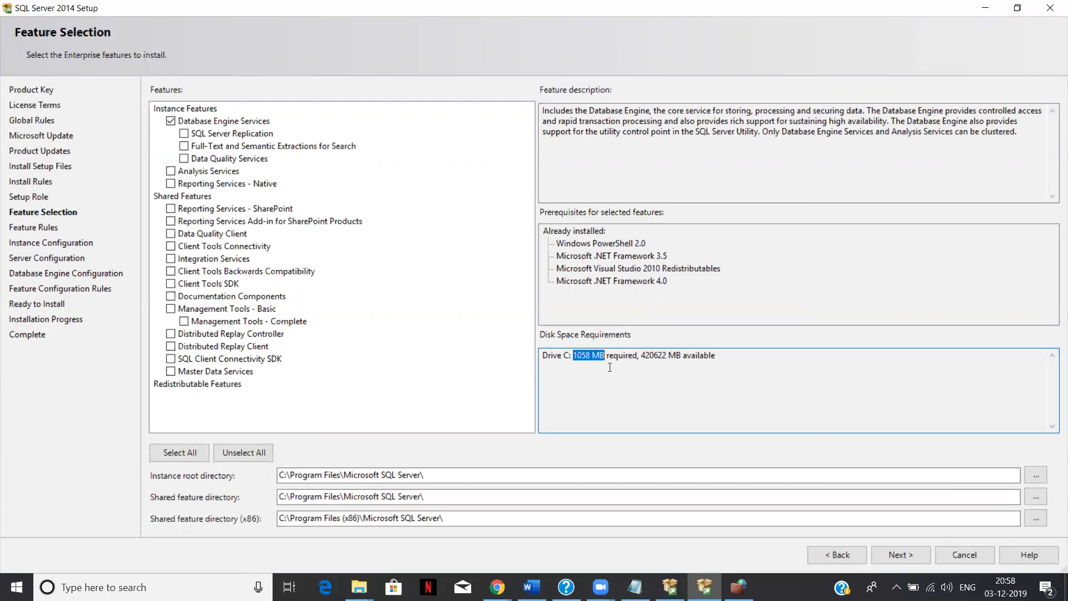
Add the SQL Server Replication feature under Database Engine Services and compare the required disk space
click(220, 137)
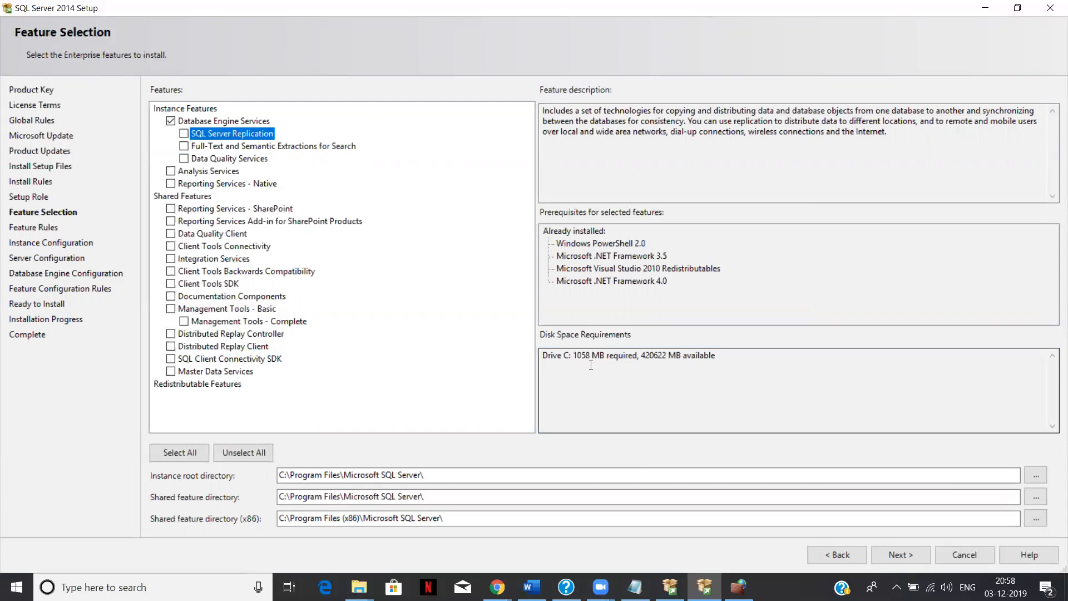
drag(590, 354, 573, 355)
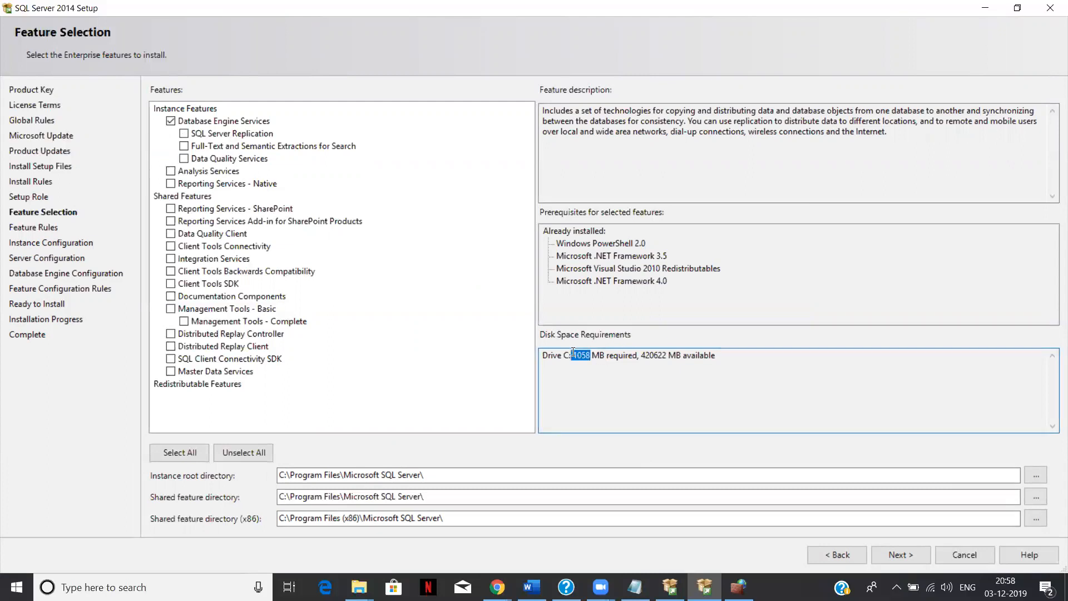
click(184, 134)
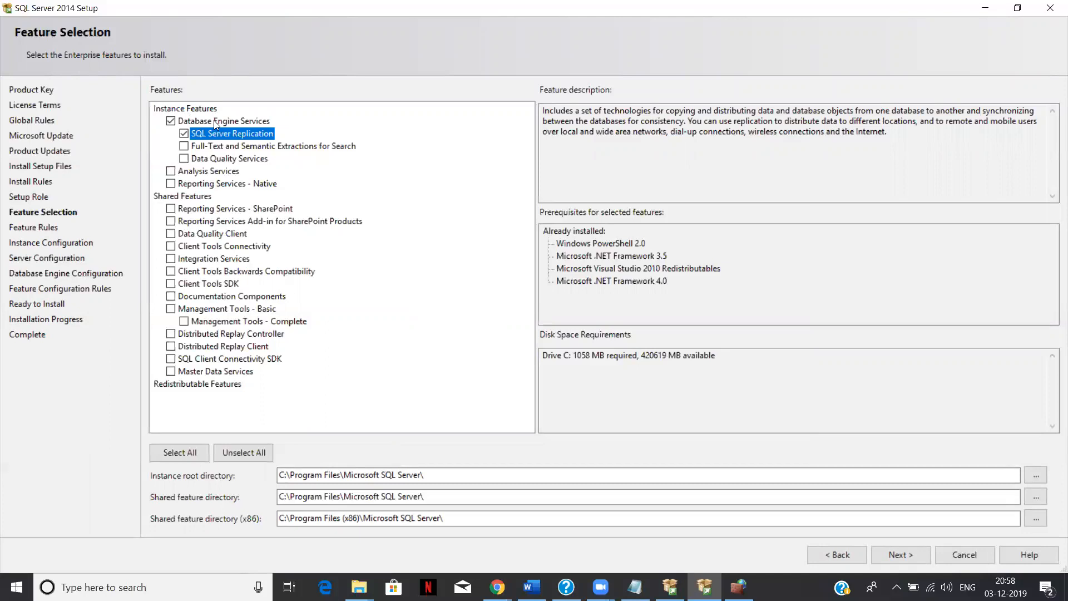
click(592, 373)
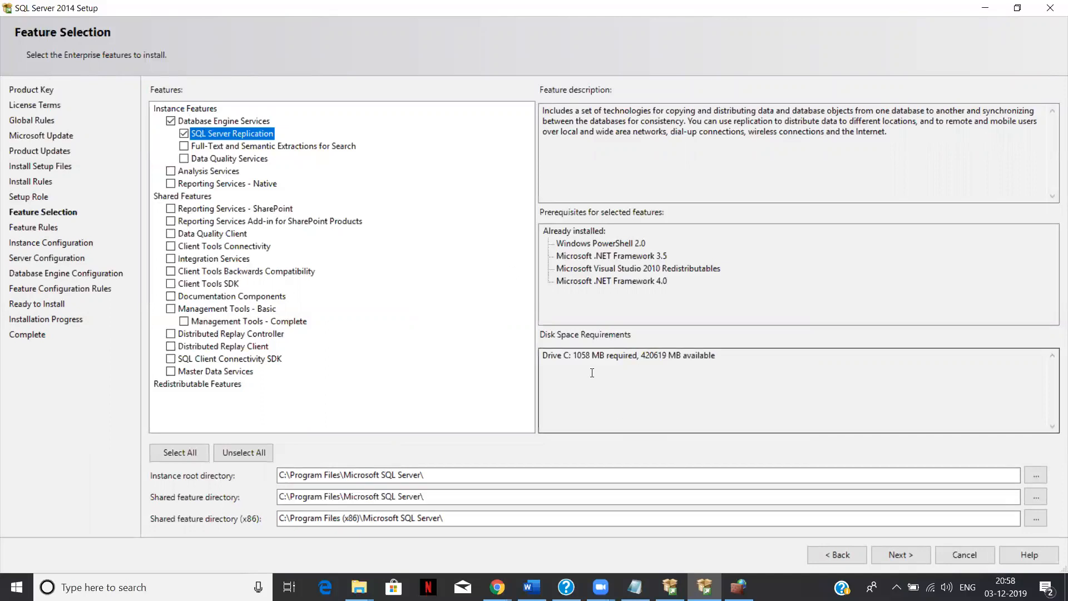
double_click(590, 355)
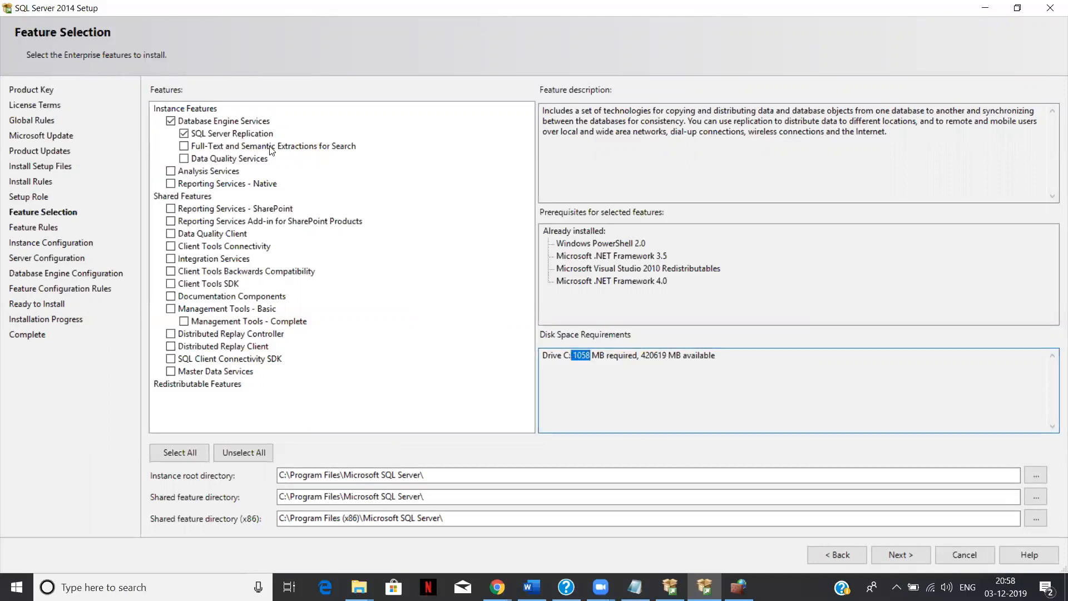
click(200, 120)
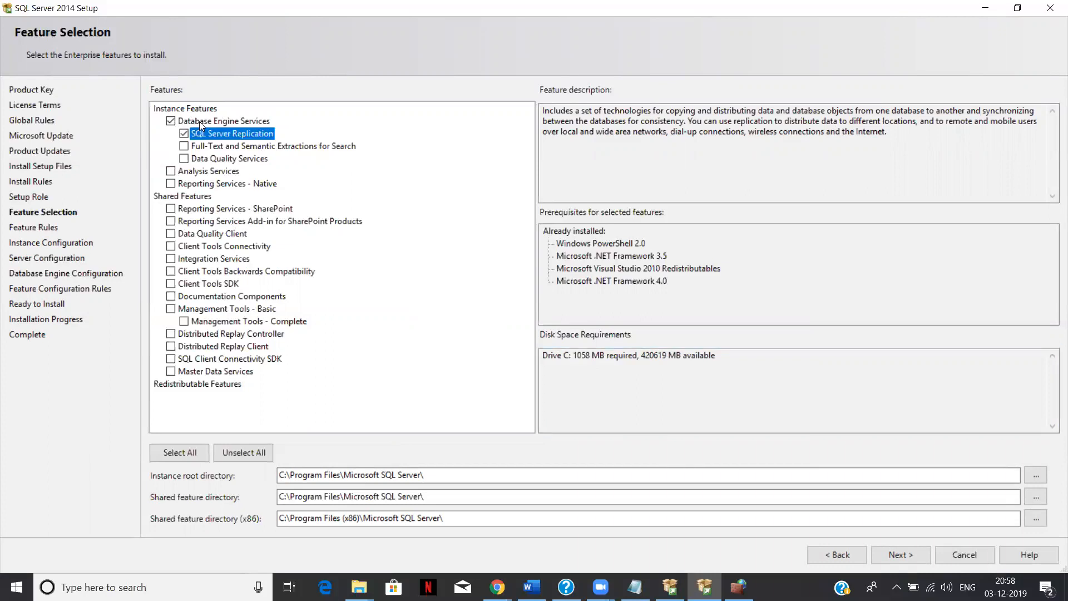
click(207, 121)
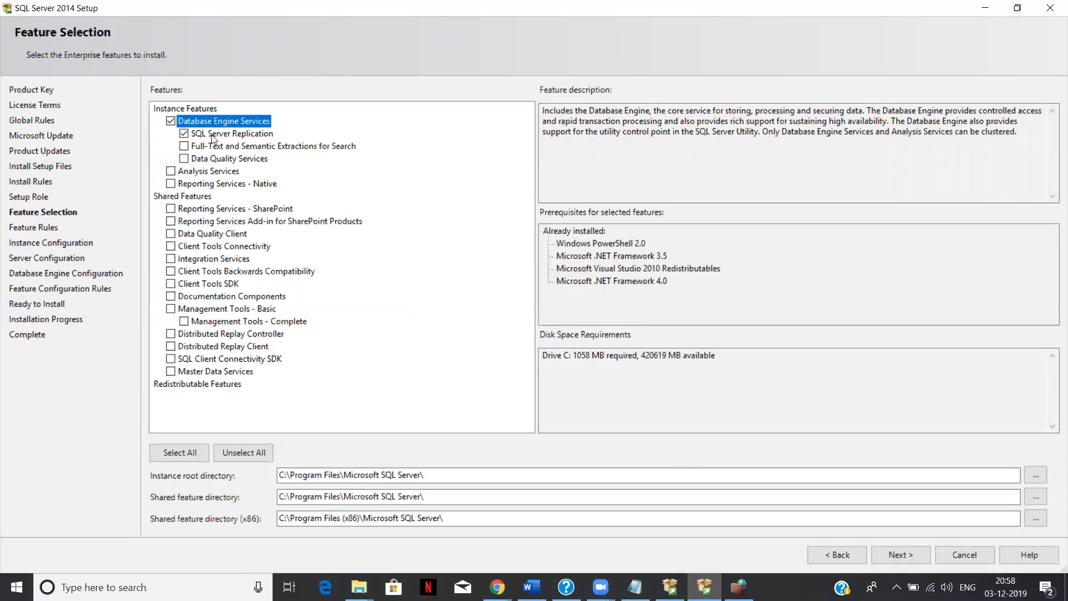
click(674, 410)
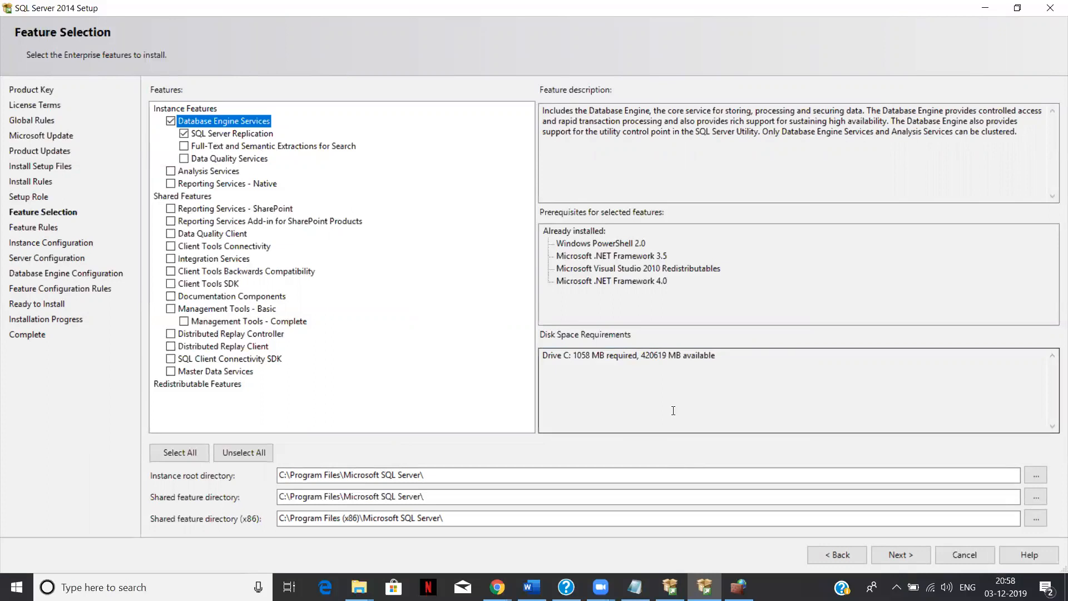
drag(574, 356, 592, 356)
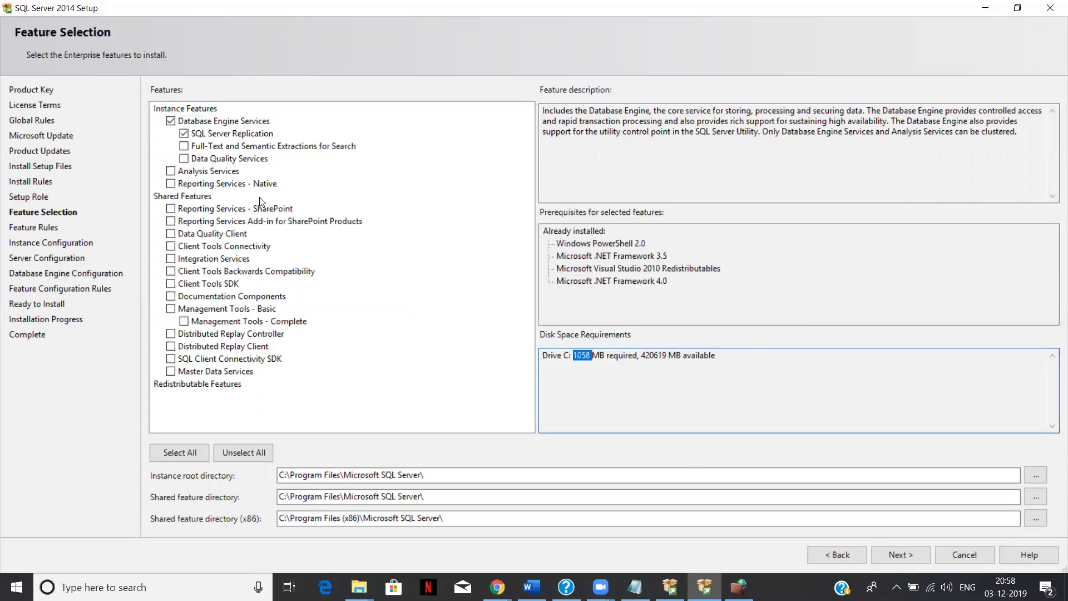
Try adding Analysis Services to check its effect on the required disk space, and deselect it again
click(227, 172)
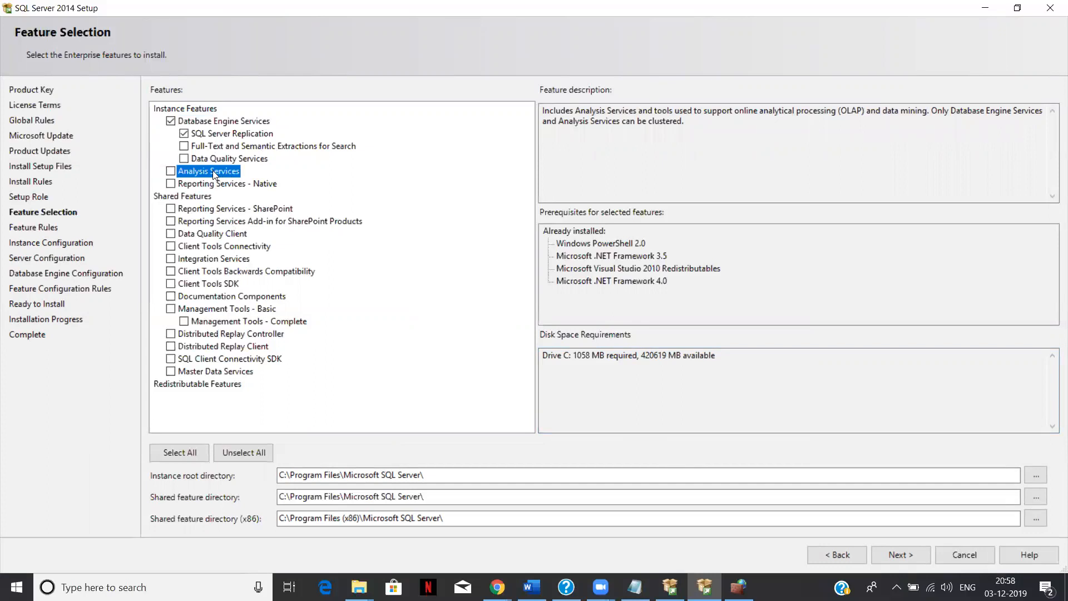
click(170, 172)
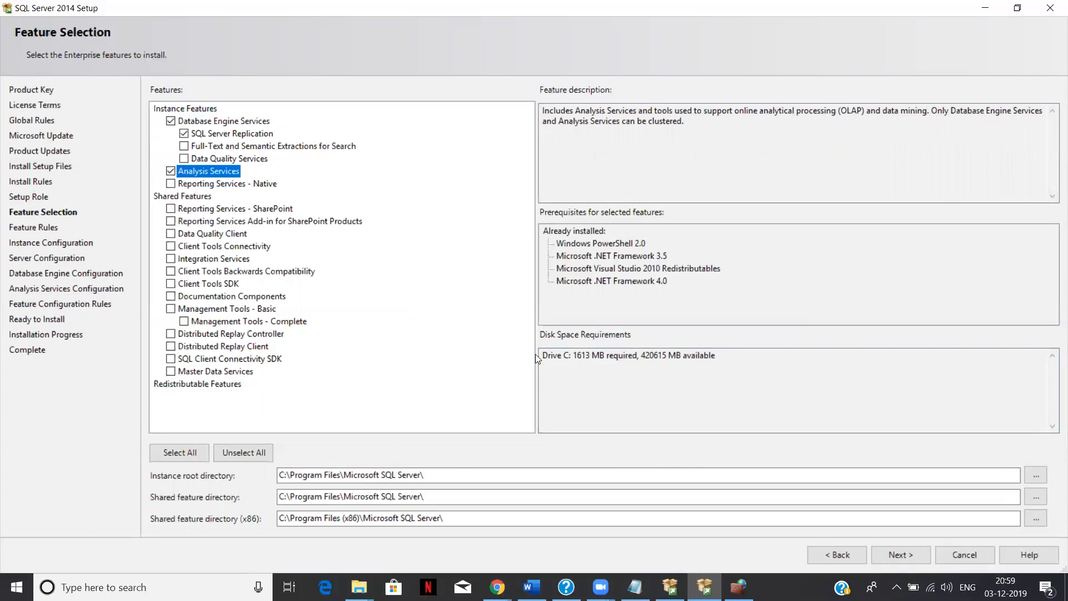
drag(590, 355, 574, 355)
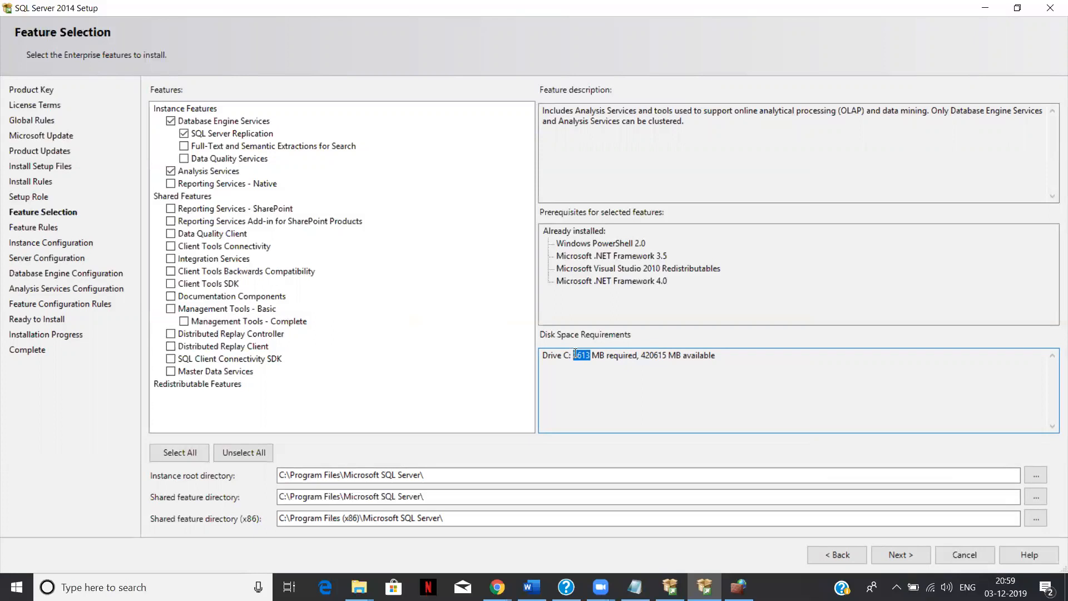
click(171, 172)
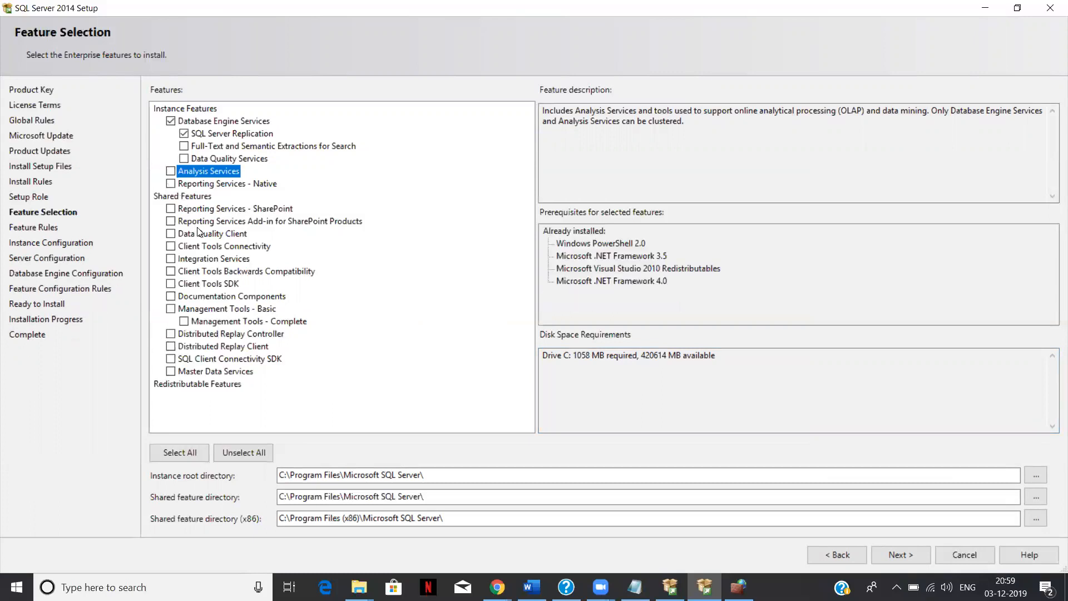
Select the shared features Client Tools Connectivity, Client Tools Backwards Compatibility and Client Tools SDK
click(197, 245)
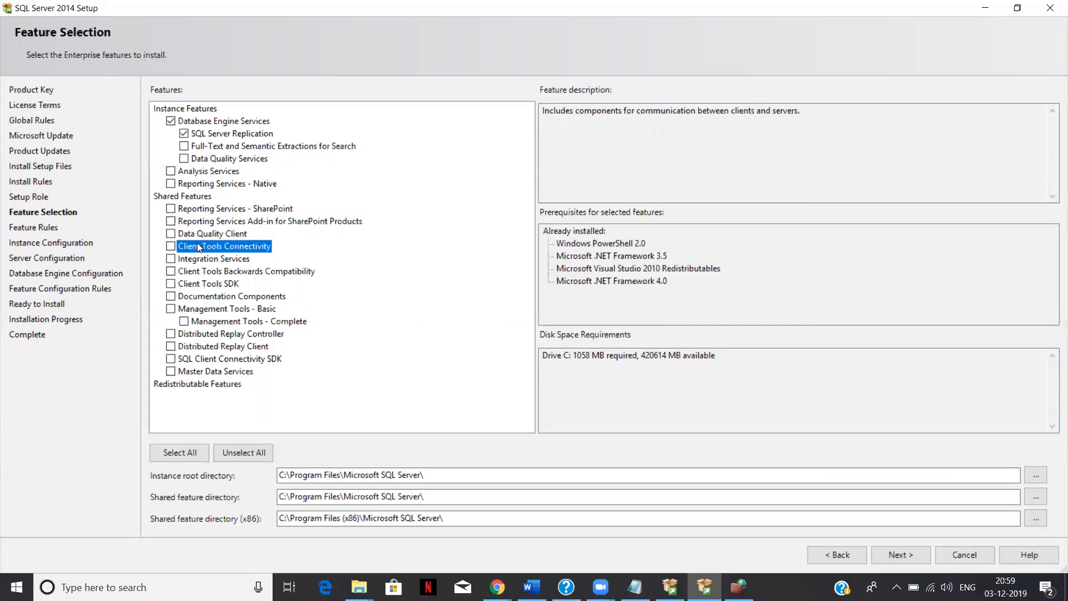
click(170, 246)
click(171, 272)
click(172, 286)
Review the Documentation Components description and select Management Tools - Basic together with Management Tools - Complete
click(206, 300)
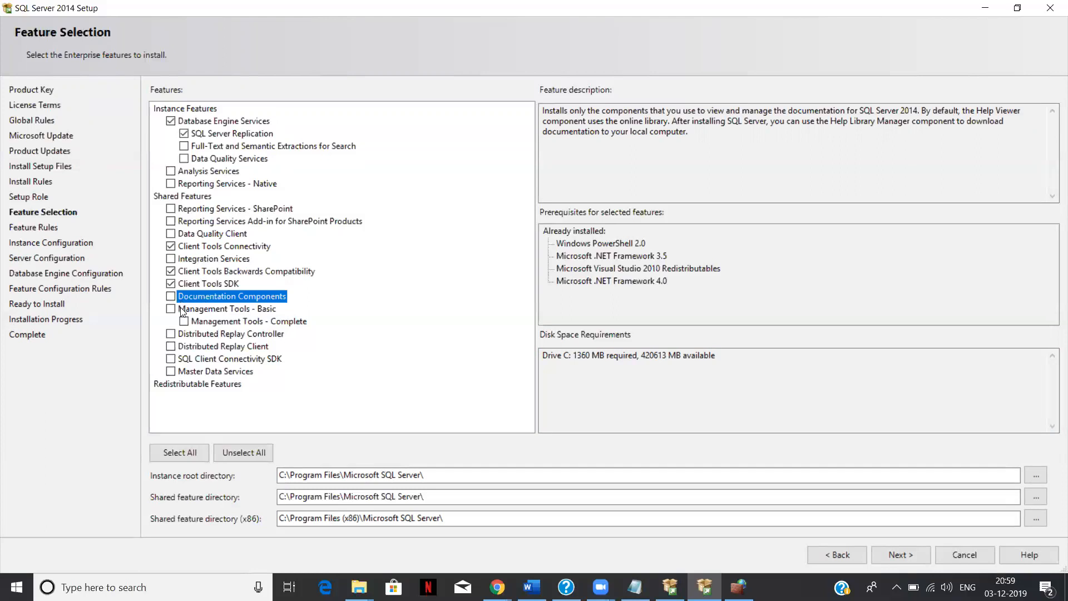
click(181, 310)
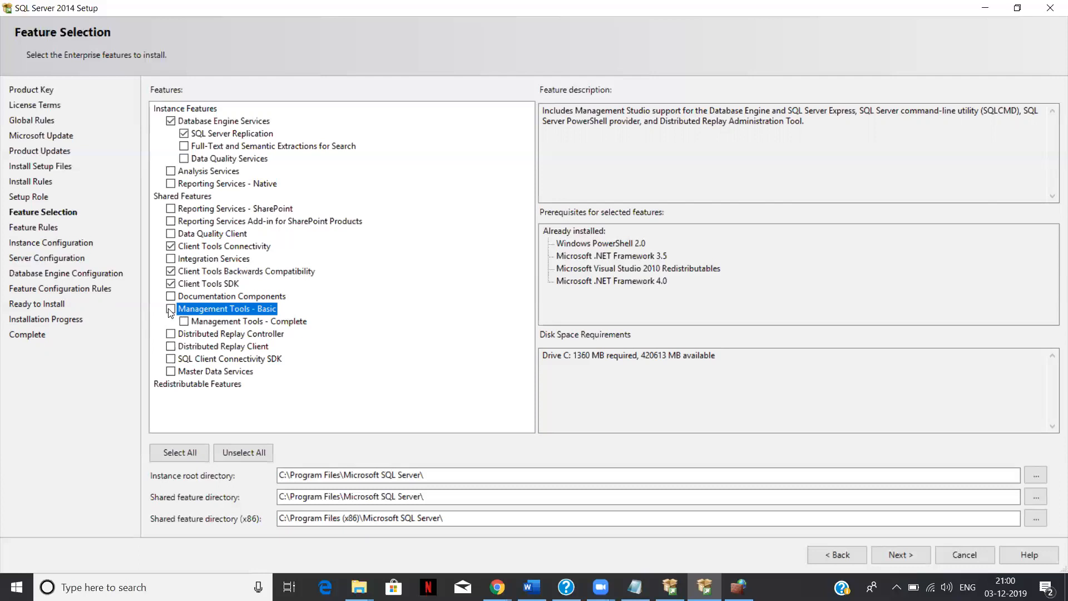
click(170, 309)
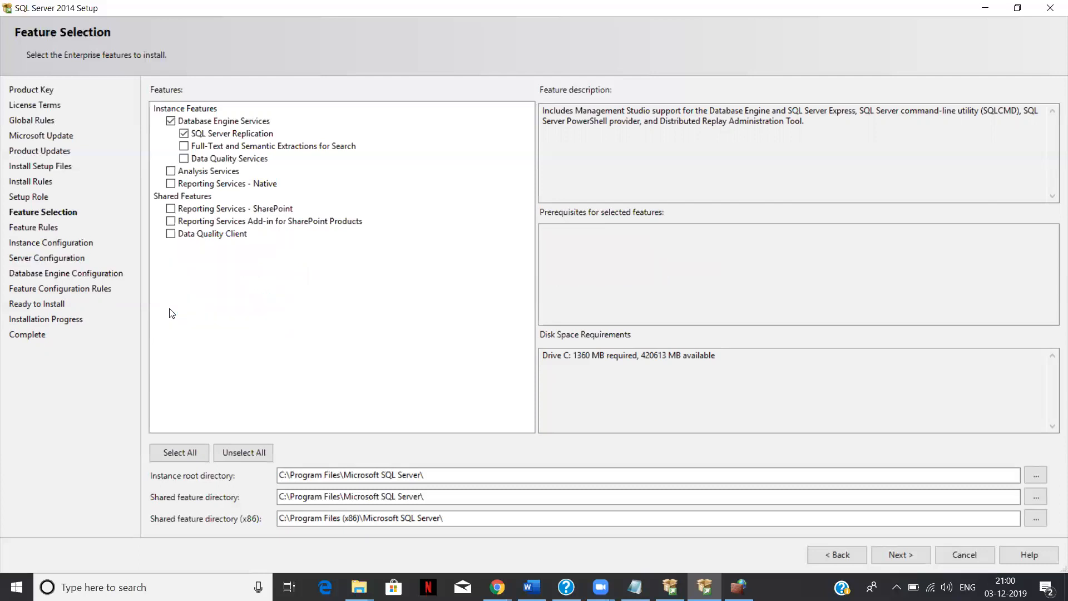
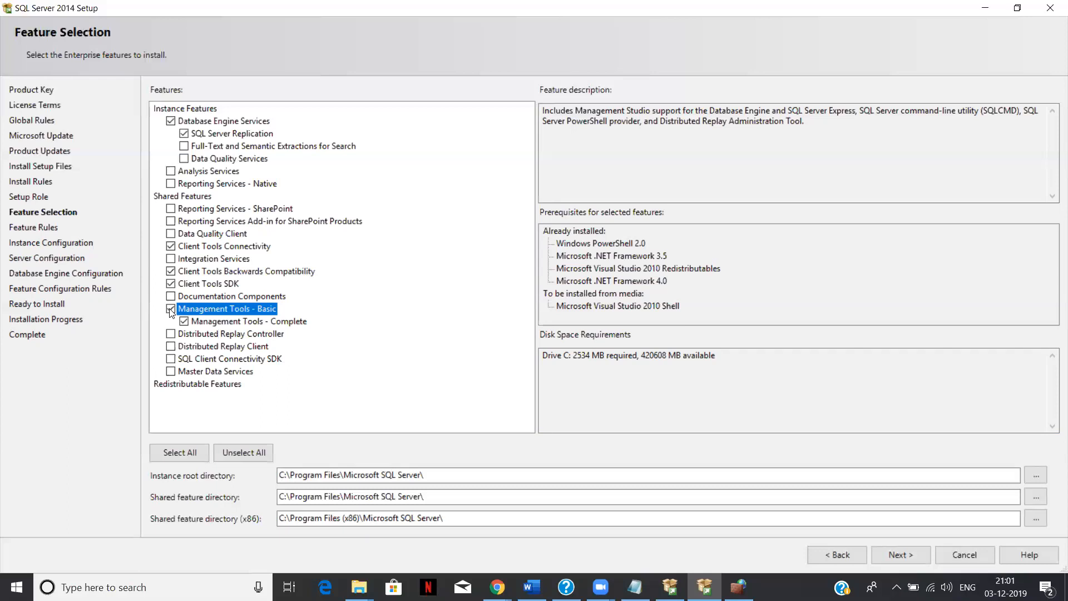
Review the Distributed Replay Controller and Client descriptions, and select the SQL Client Connectivity SDK feature
click(188, 336)
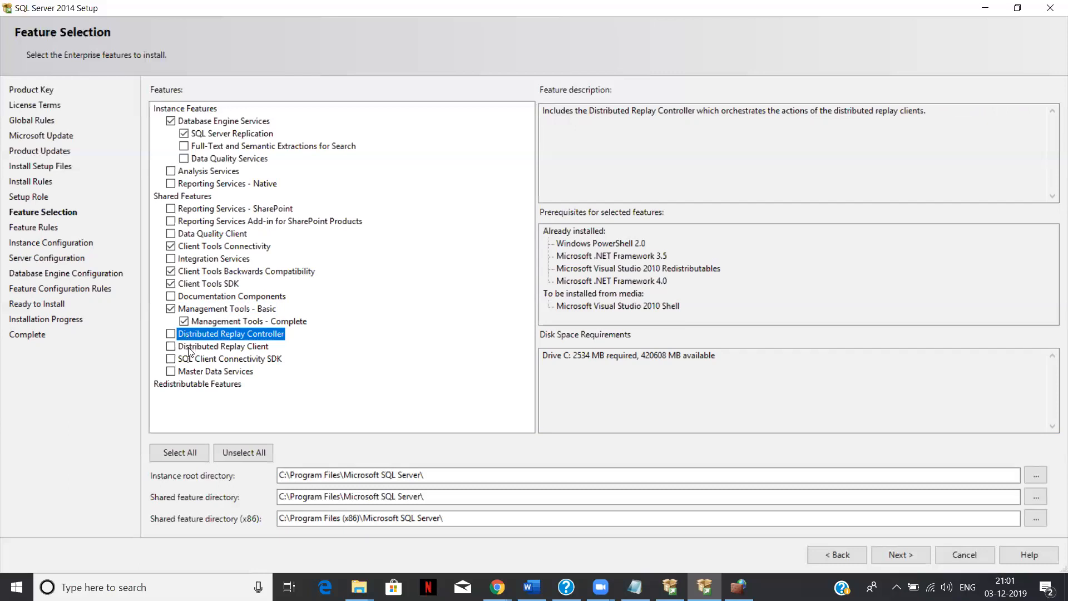
click(189, 349)
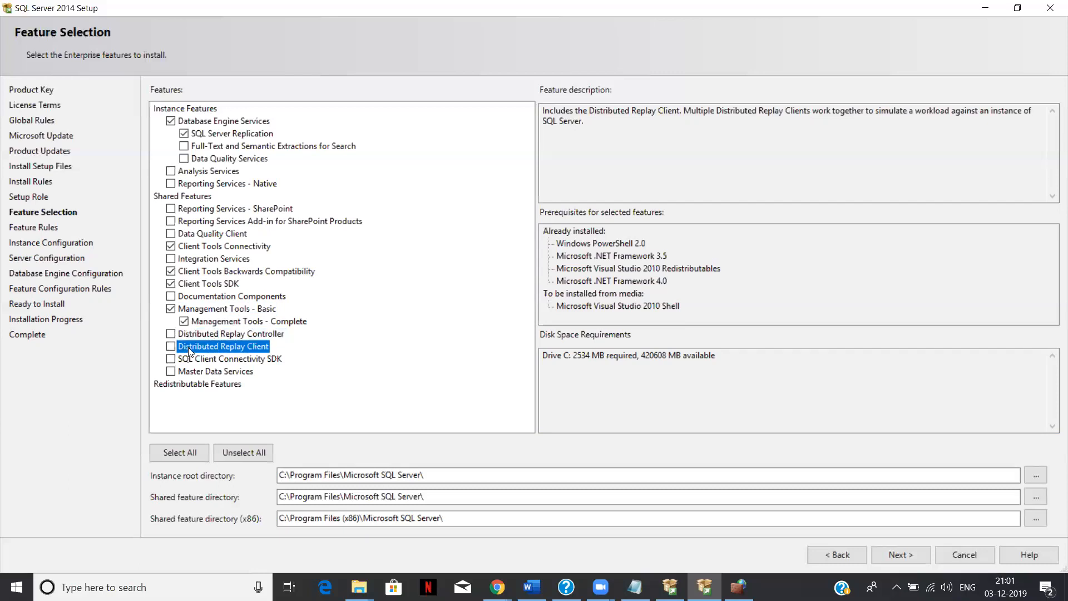
click(191, 361)
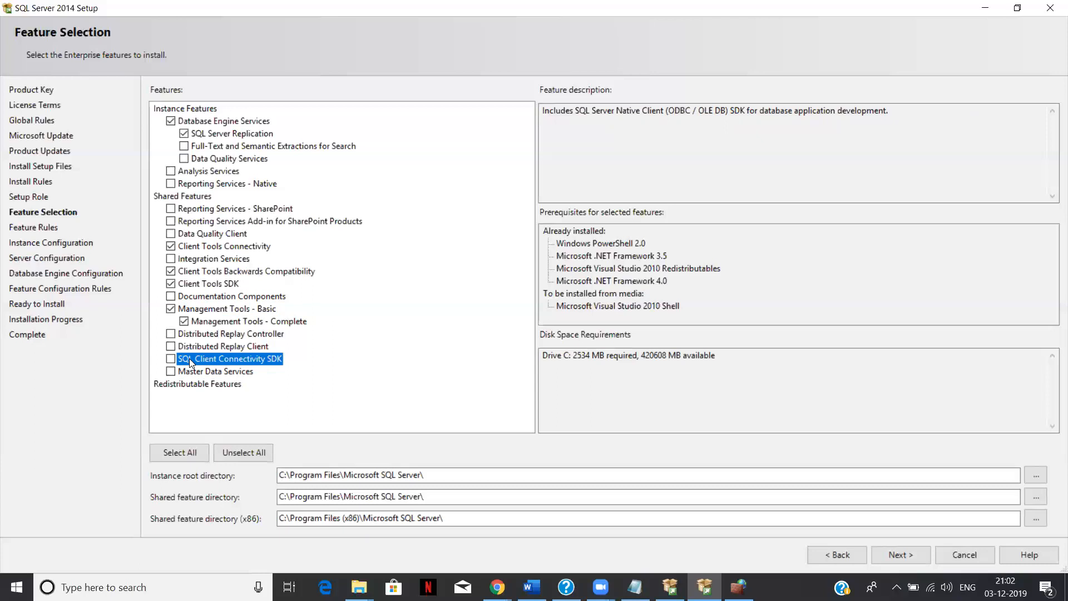
click(171, 362)
Try adding Master Data Services, review its description, and deselect it again
click(172, 373)
click(185, 374)
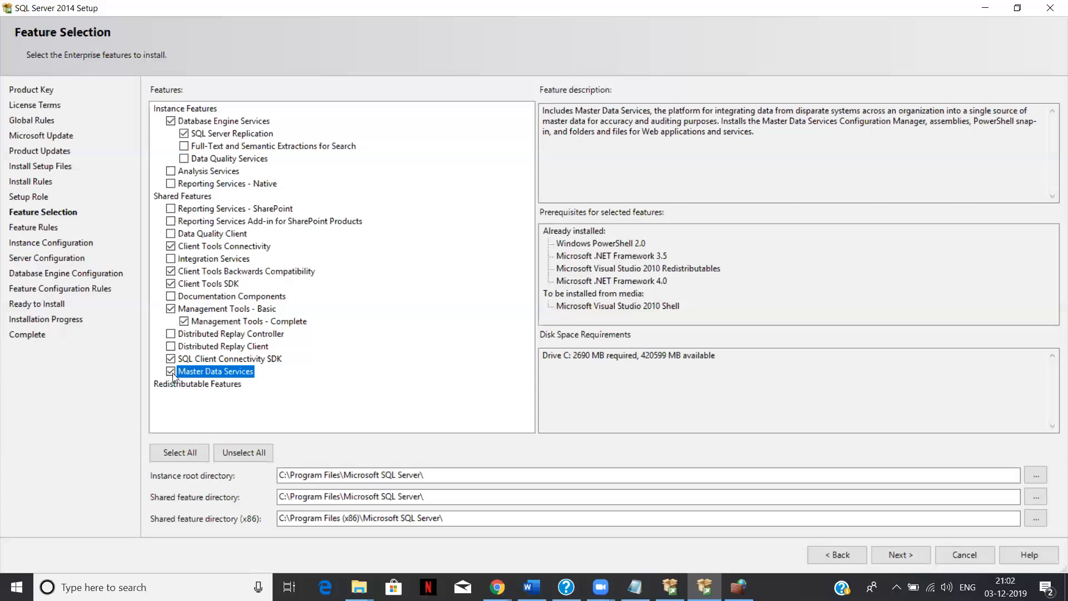
click(171, 372)
Check the required and available disk space on drive C for the selected features
double_click(582, 355)
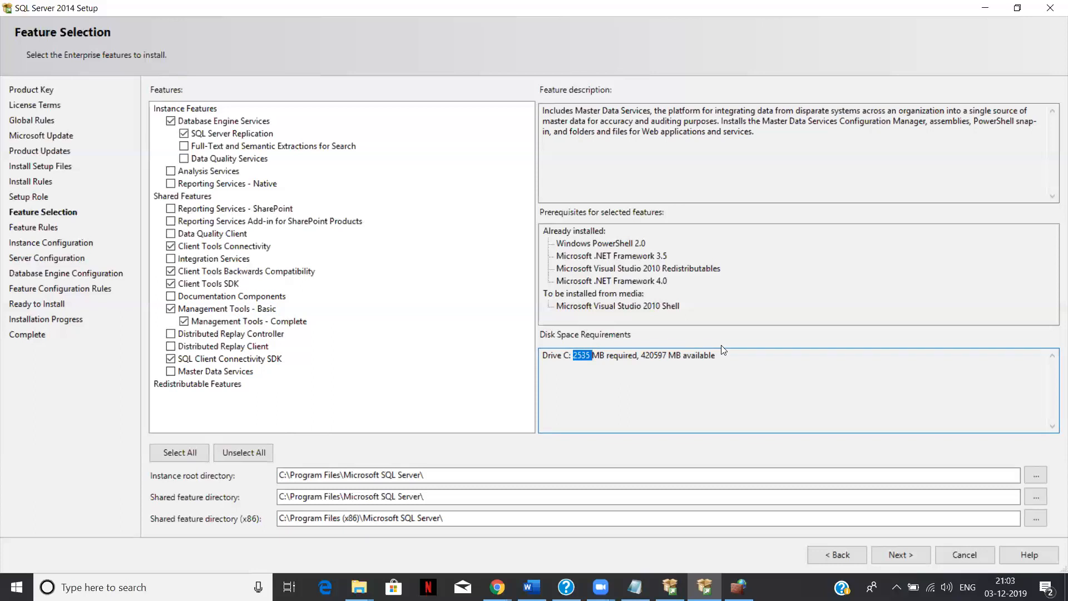
double_click(654, 356)
double_click(574, 356)
double_click(578, 356)
Examine the instance root directory and both shared feature directory paths without changing them
double_click(421, 477)
click(421, 477)
double_click(421, 477)
click(422, 478)
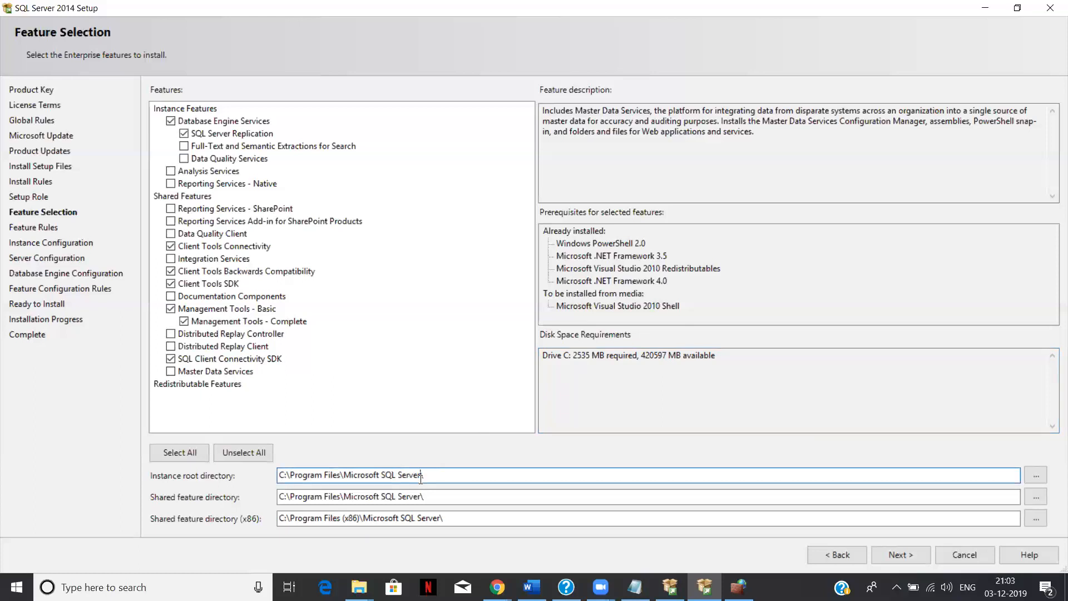
click(424, 480)
click(430, 492)
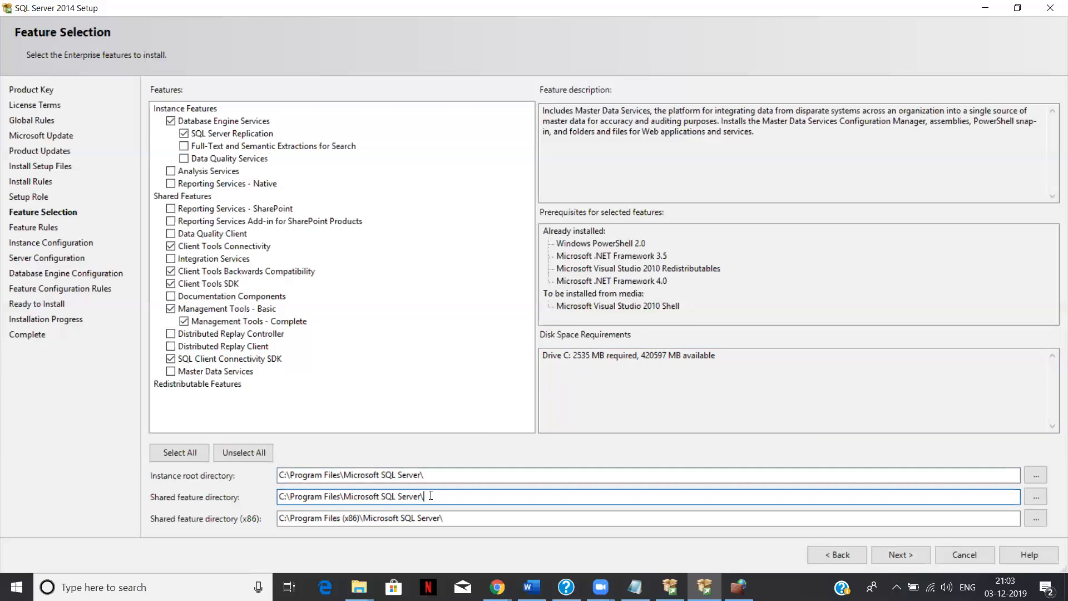
double_click(453, 516)
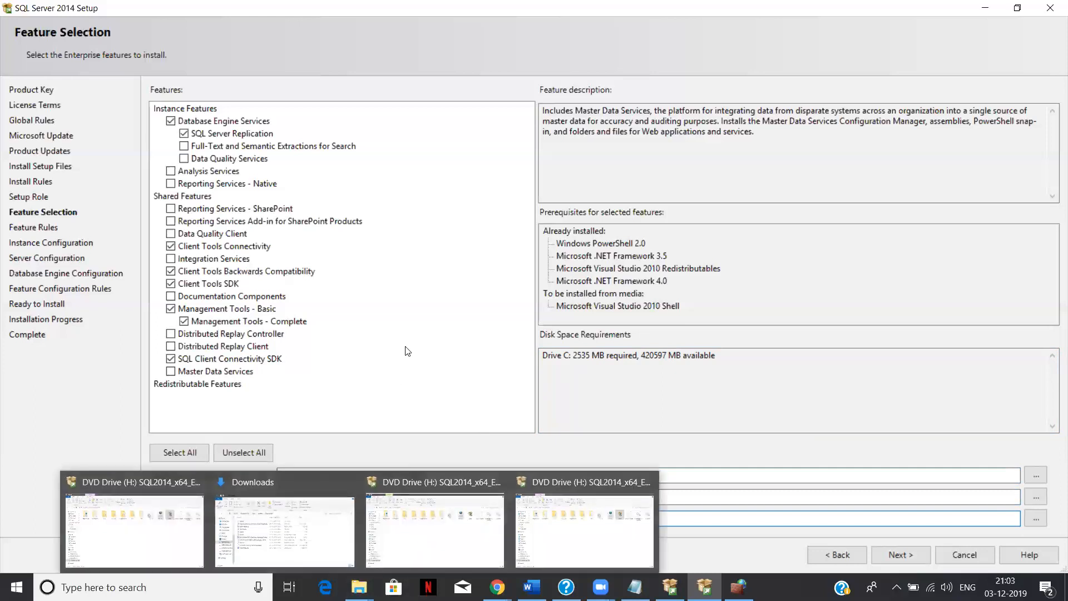
click(407, 351)
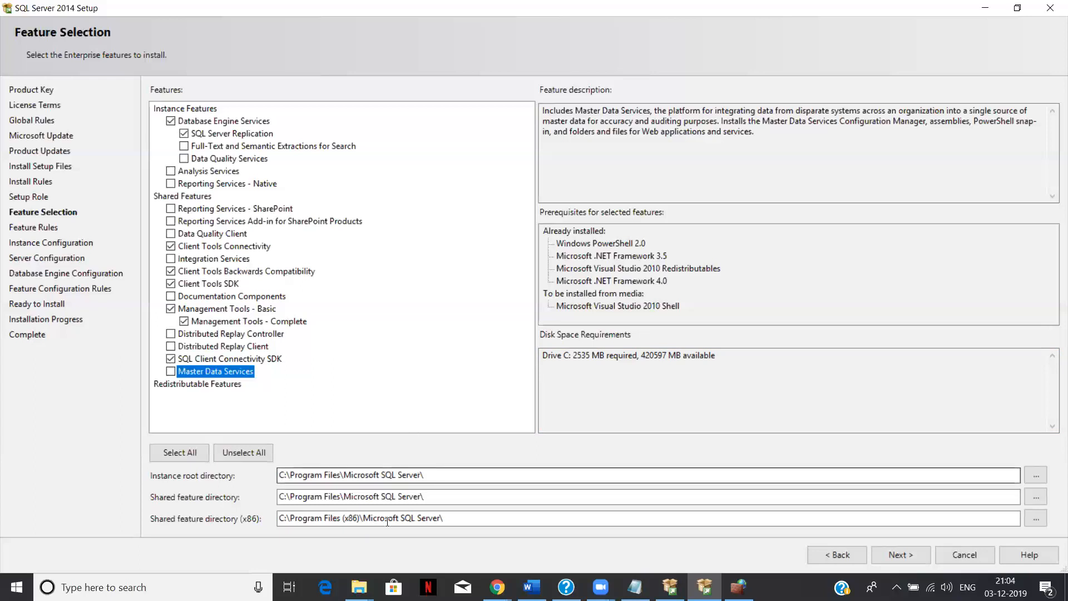
click(361, 585)
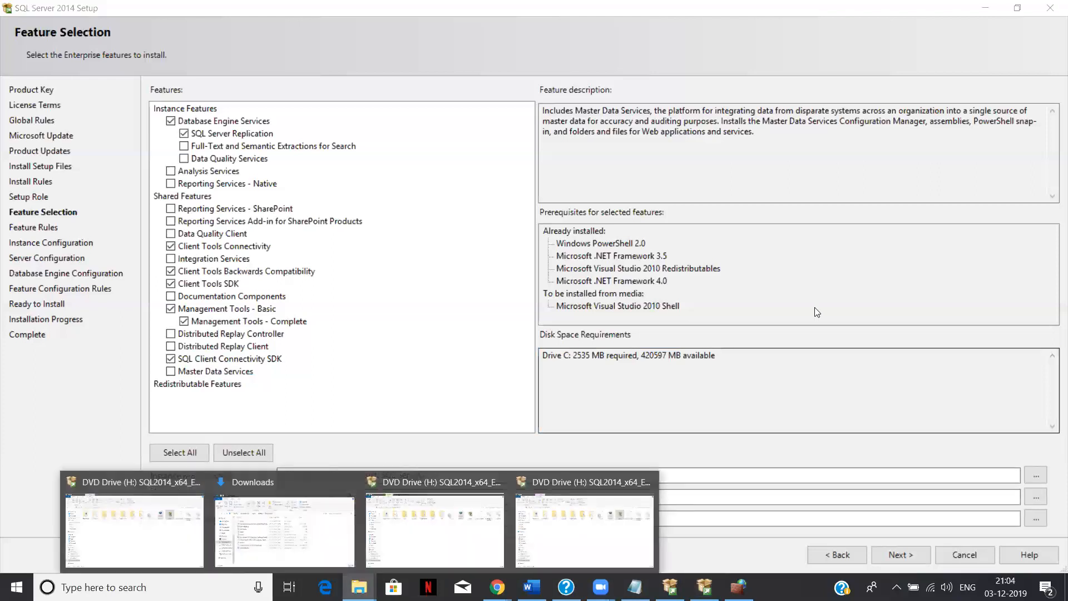
click(765, 405)
Set the instance root directory to a new folder named SQL Root Installation on drive D, ending the path with a backslash
click(1034, 475)
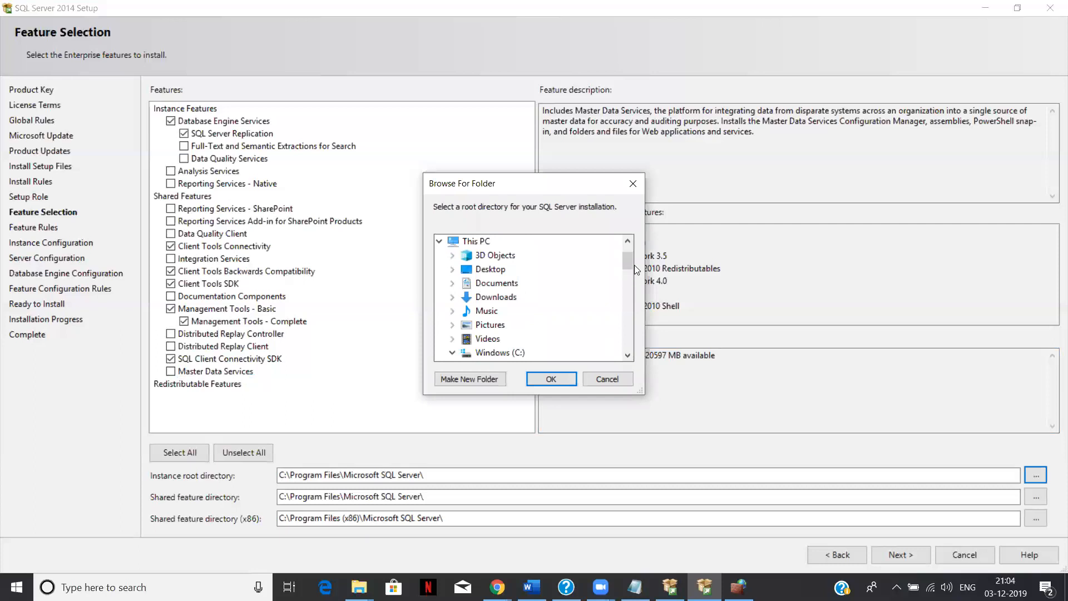
drag(630, 261, 628, 269)
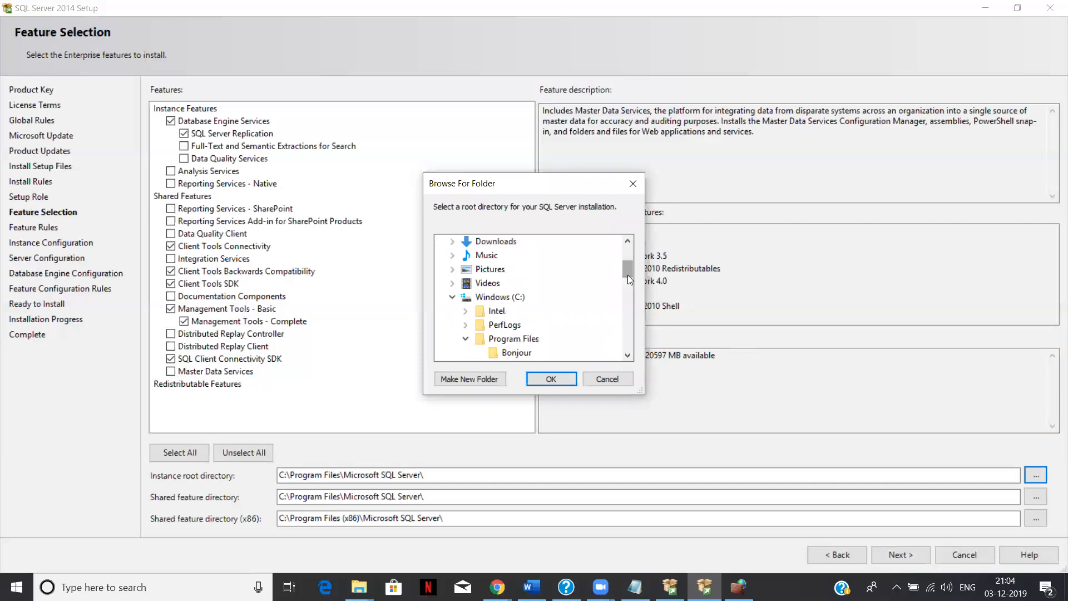
click(453, 300)
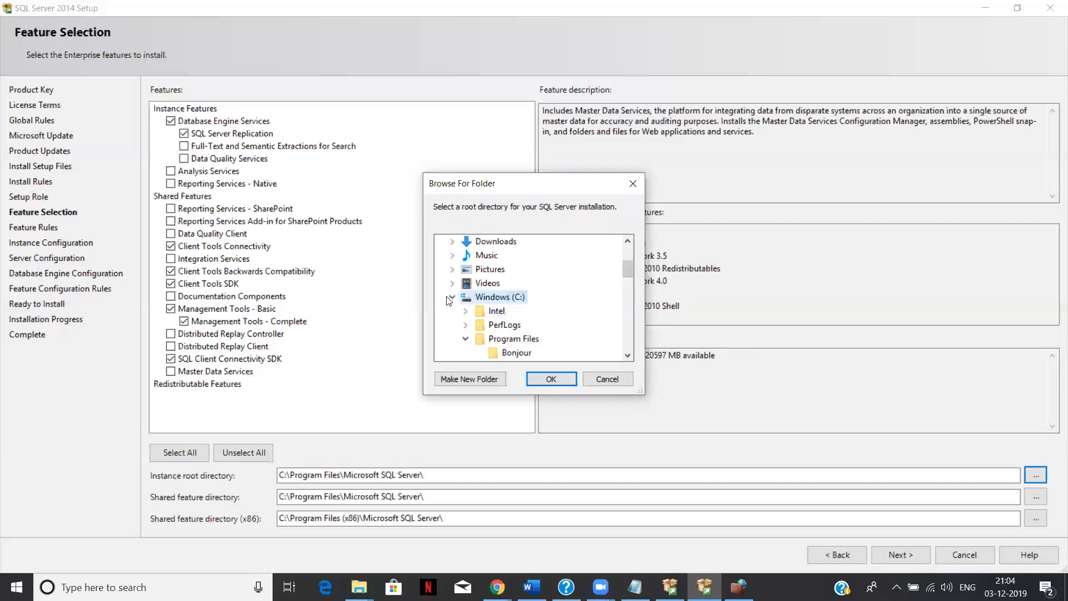
click(453, 298)
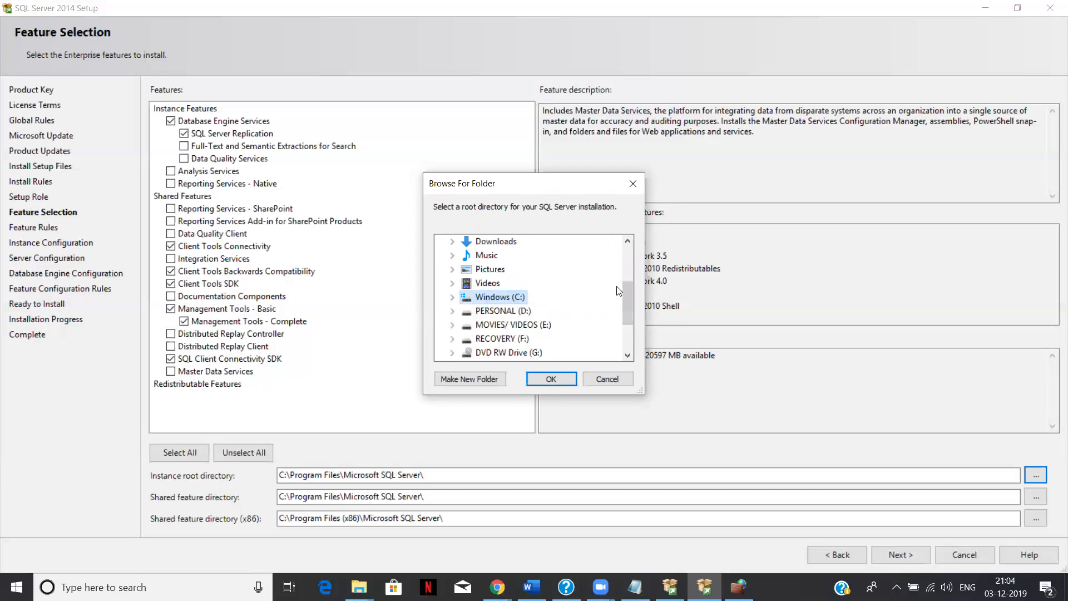
drag(628, 286, 629, 294)
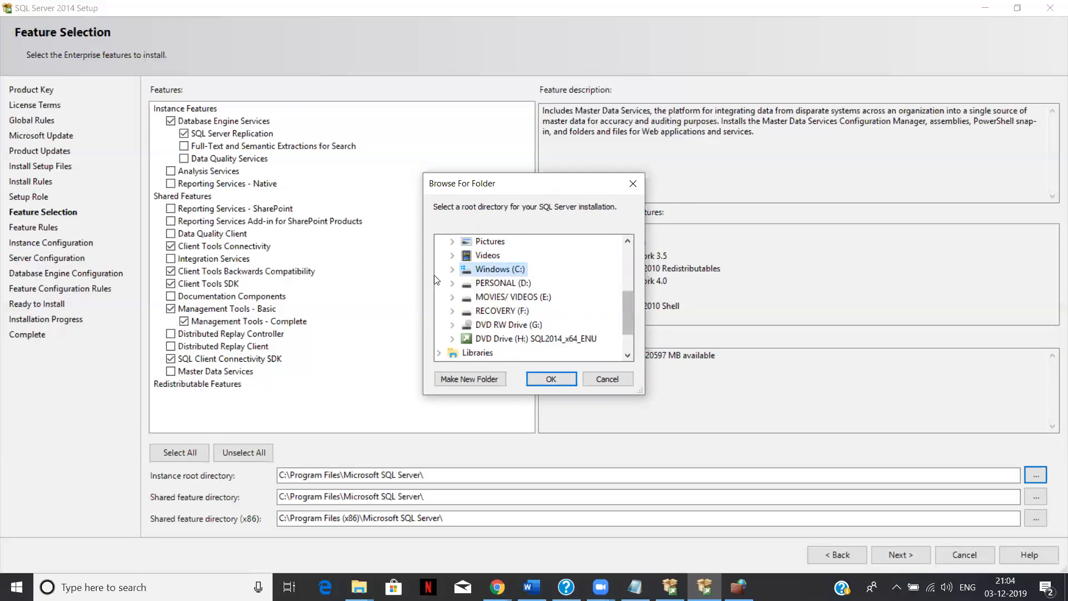
click(452, 283)
click(485, 284)
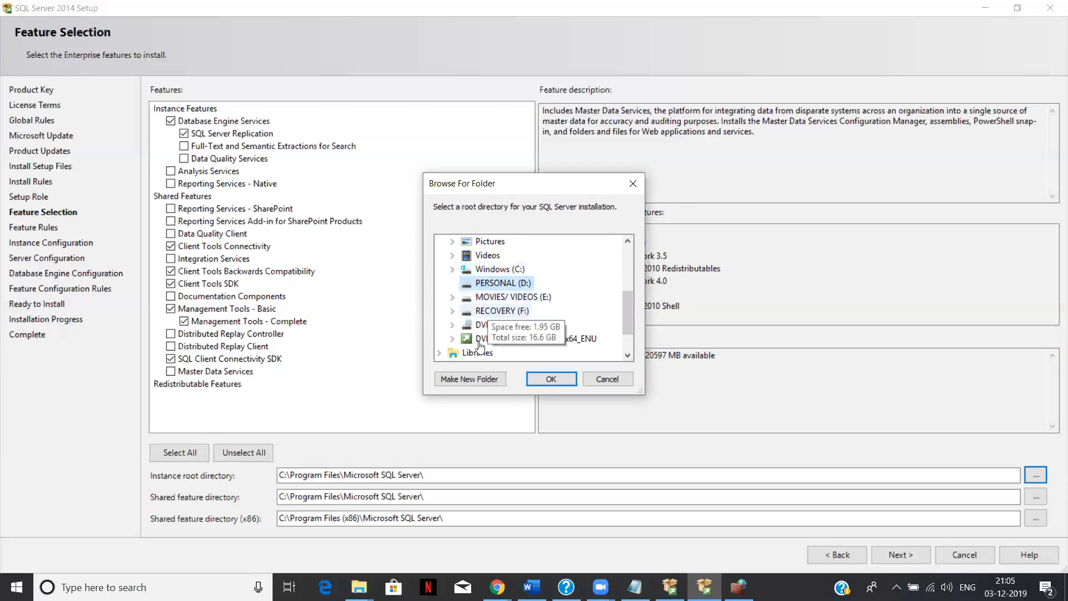
click(453, 373)
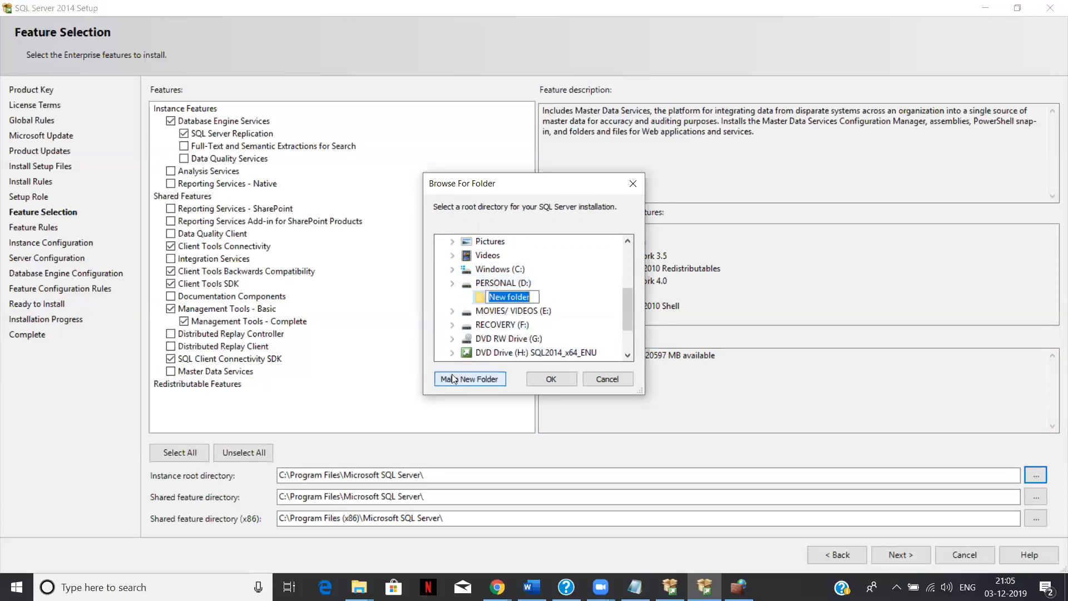
text(SQL Root Installation)
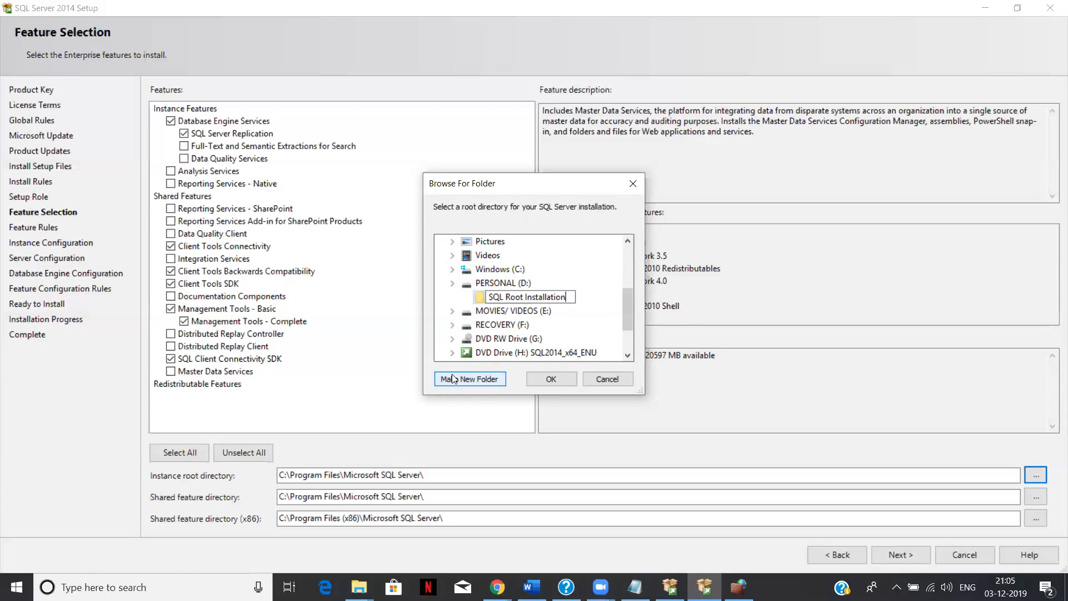
click(550, 380)
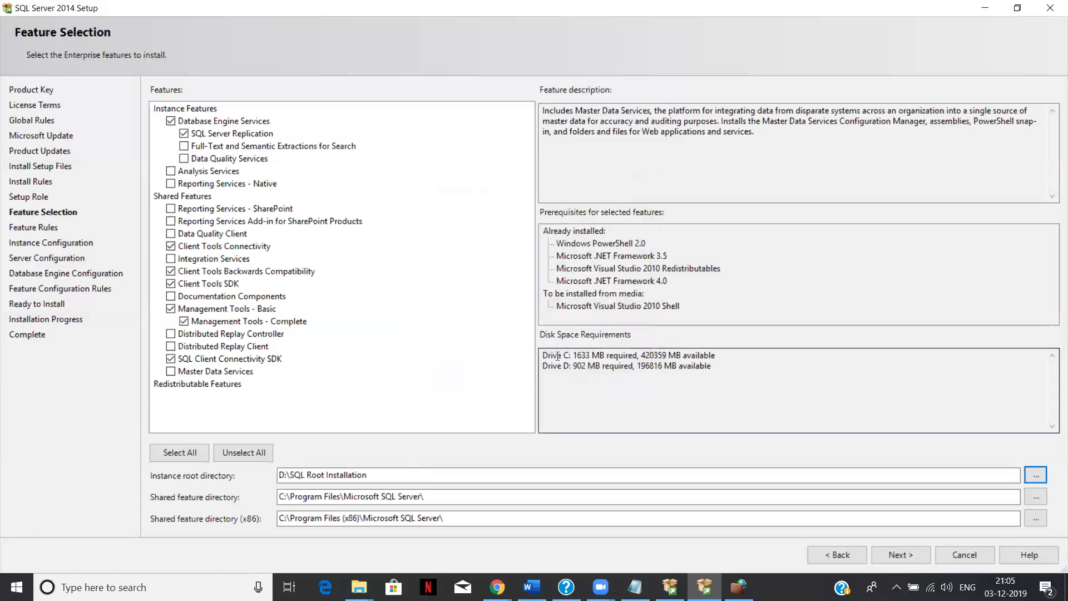
click(431, 476)
text(\)
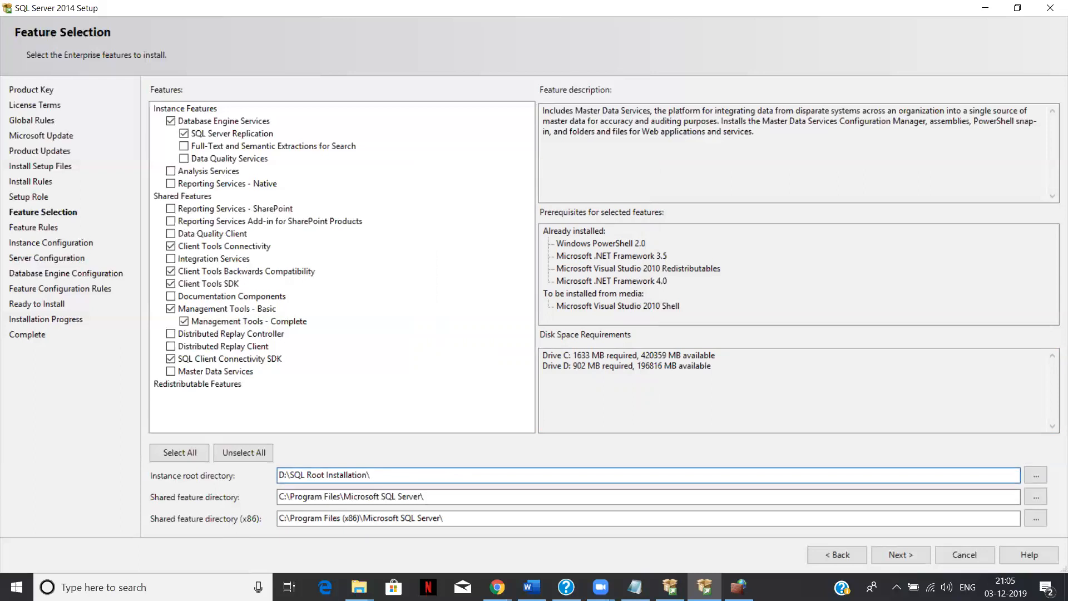
Set the shared feature directory to the existing SQL Root Installation folder on drive D
click(457, 496)
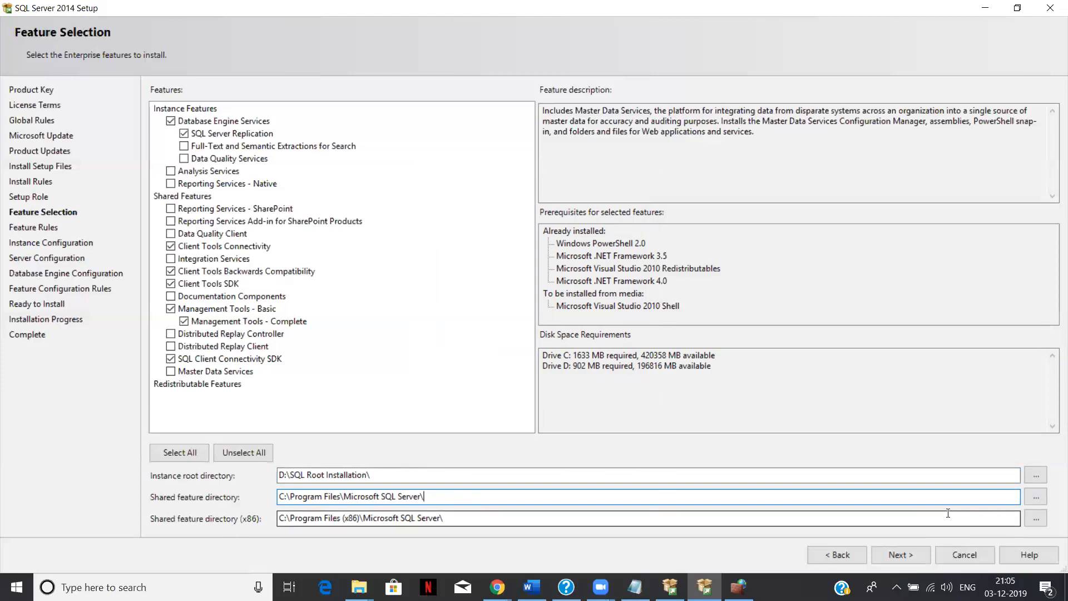
click(1036, 497)
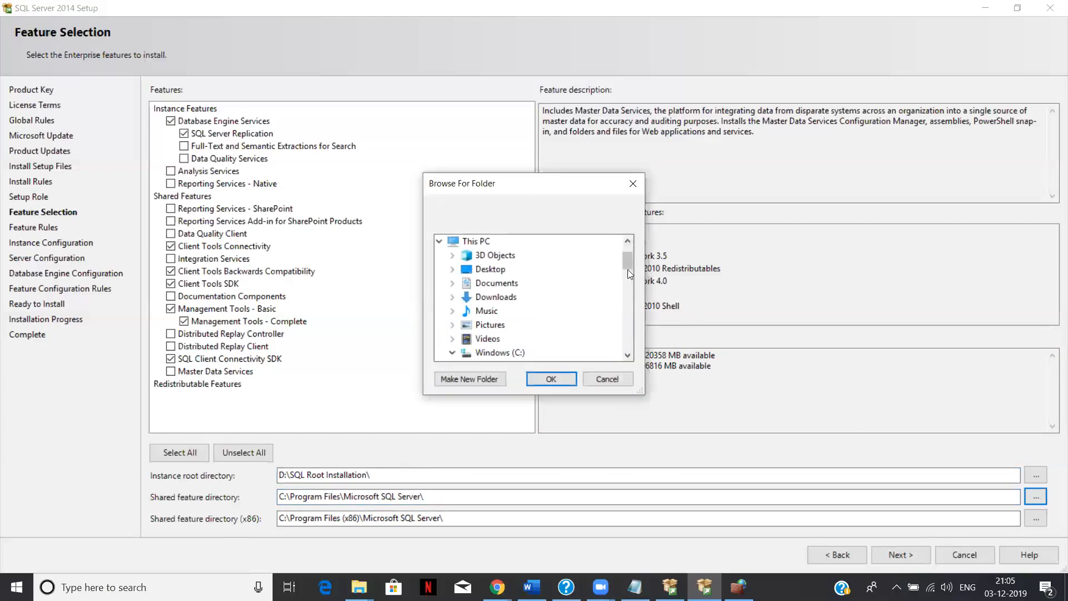
mouse_move(627, 262)
mouse_down()
mouse_move(633, 293)
mouse_move(628, 272)
mouse_up()
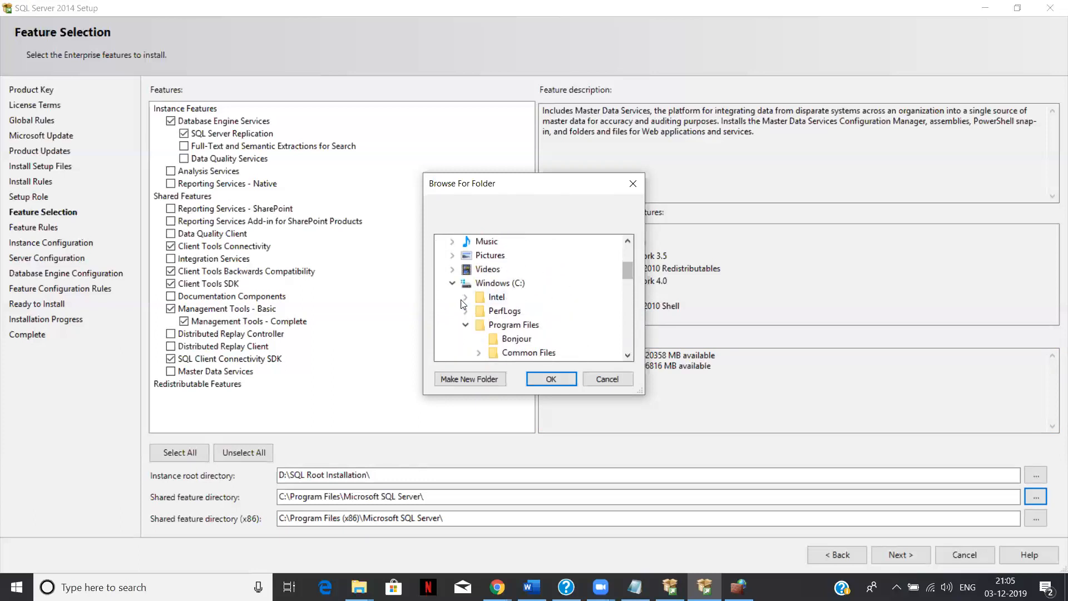
click(453, 284)
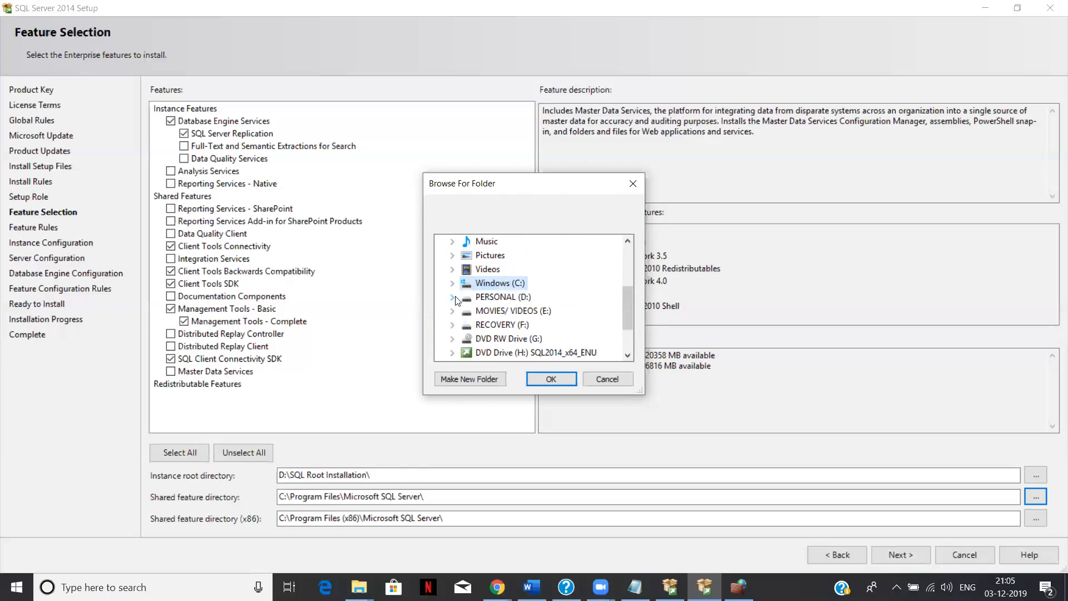
click(453, 297)
click(493, 312)
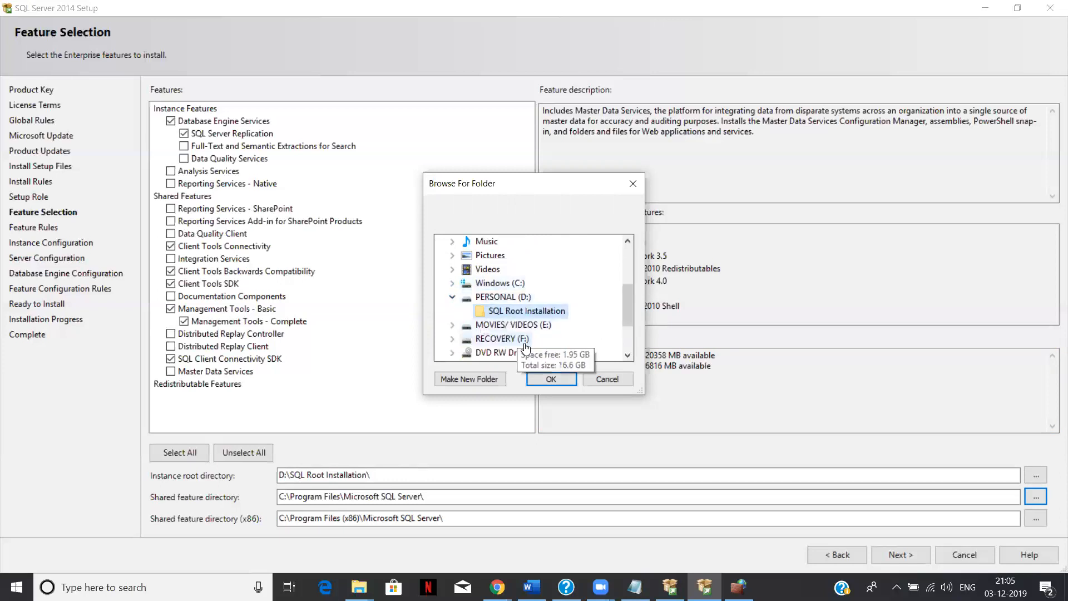
click(543, 375)
Copy the shared feature directory path into the x86 shared feature directory and end both paths with a backslash
drag(379, 498, 201, 494)
key(ctrl+c)
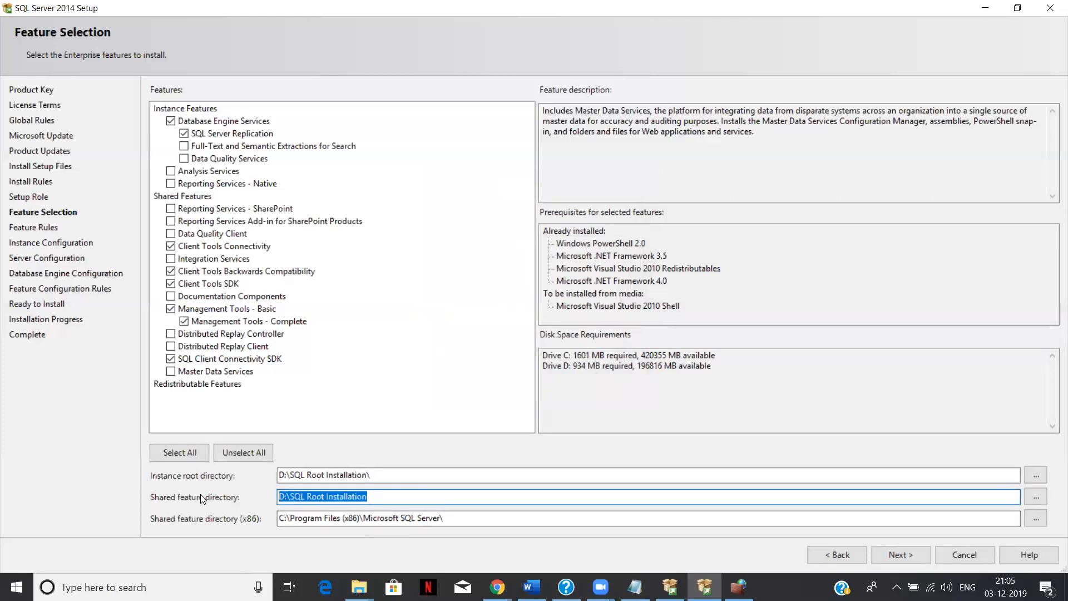
click(455, 522)
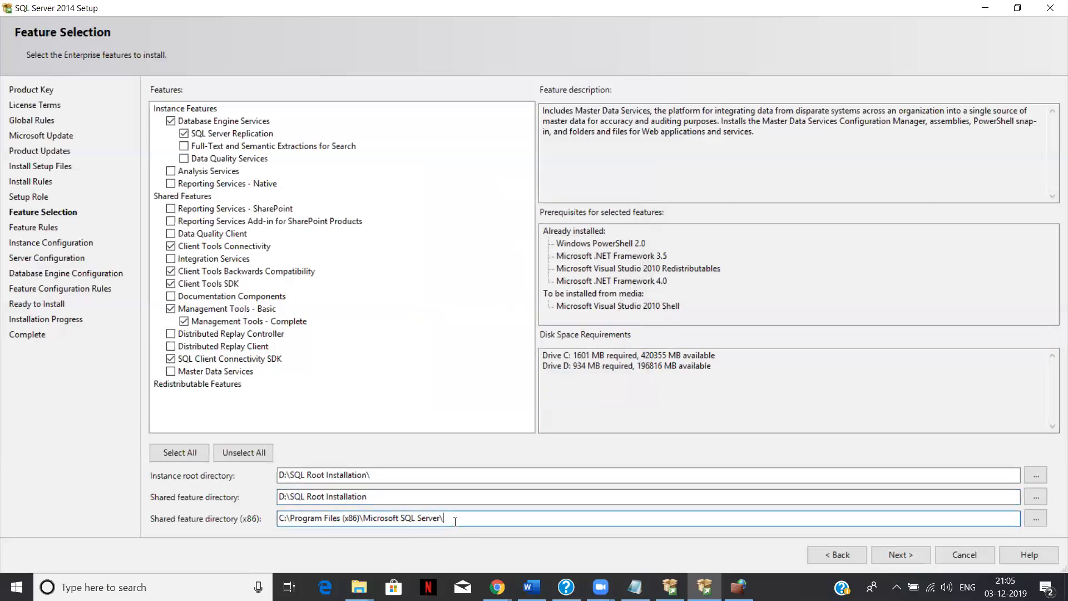
key(ctrl+a)
key(ctrl+v)
text(\)
click(445, 494)
text(\)
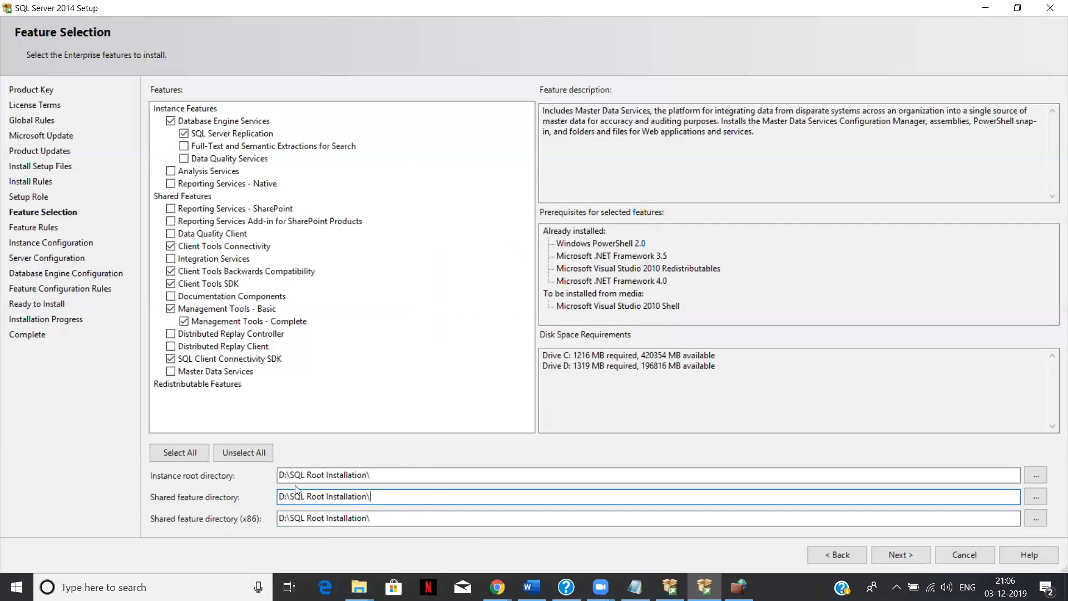
Try to continue with identical shared feature directories, dismiss the error, and reload Feature Selection by way of the Setup Role page
drag(288, 518, 272, 517)
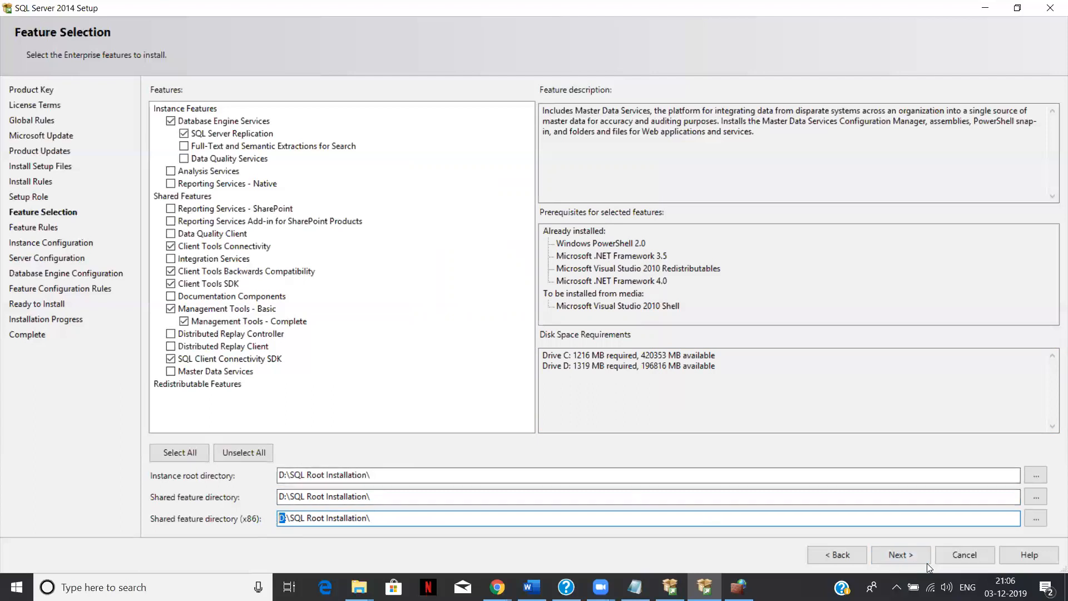
click(912, 554)
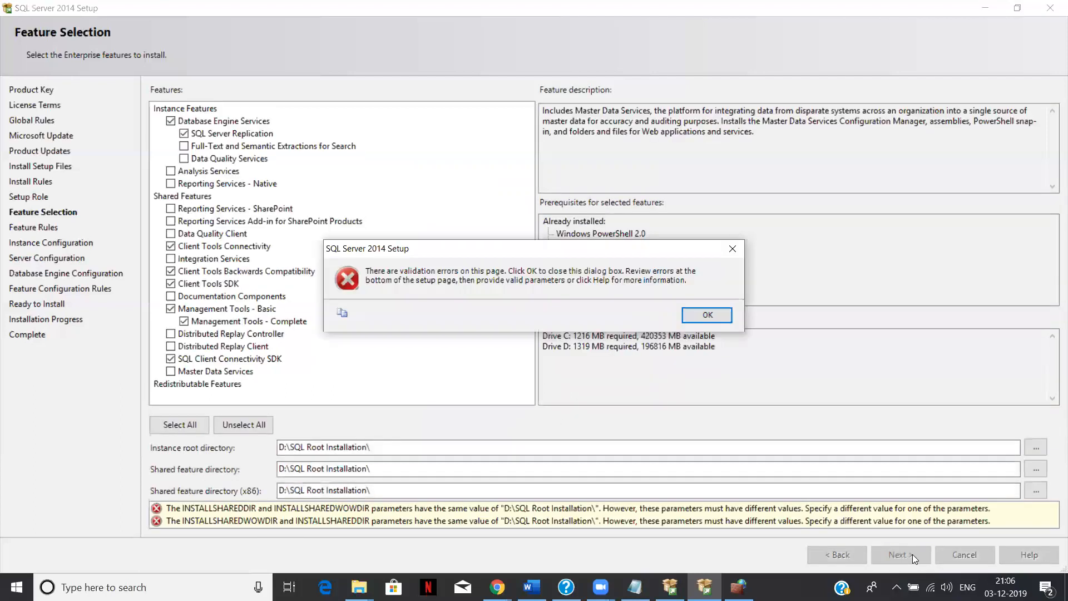
click(707, 316)
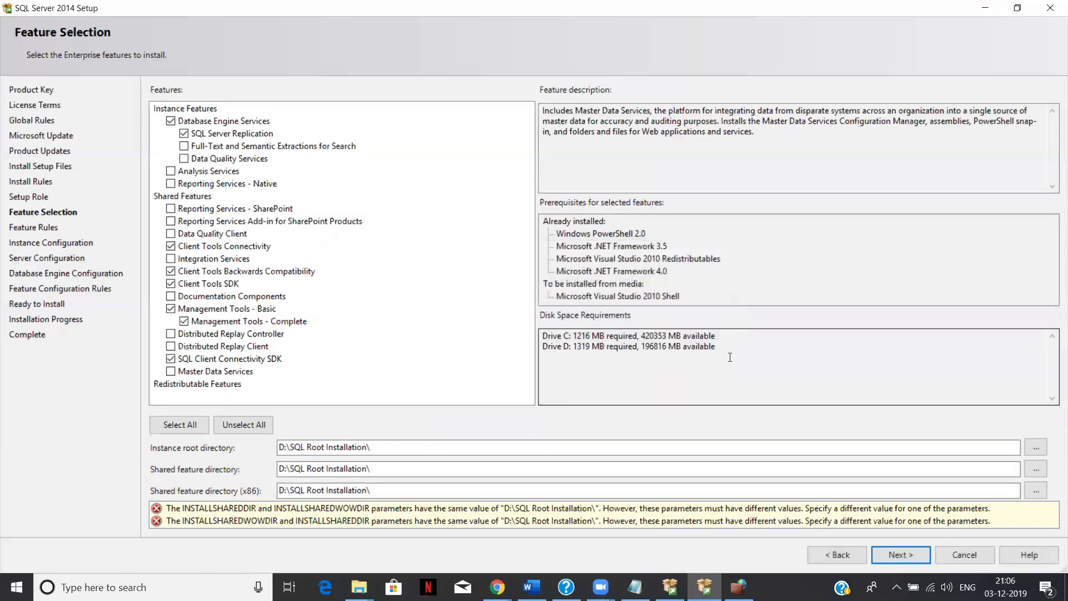
click(817, 557)
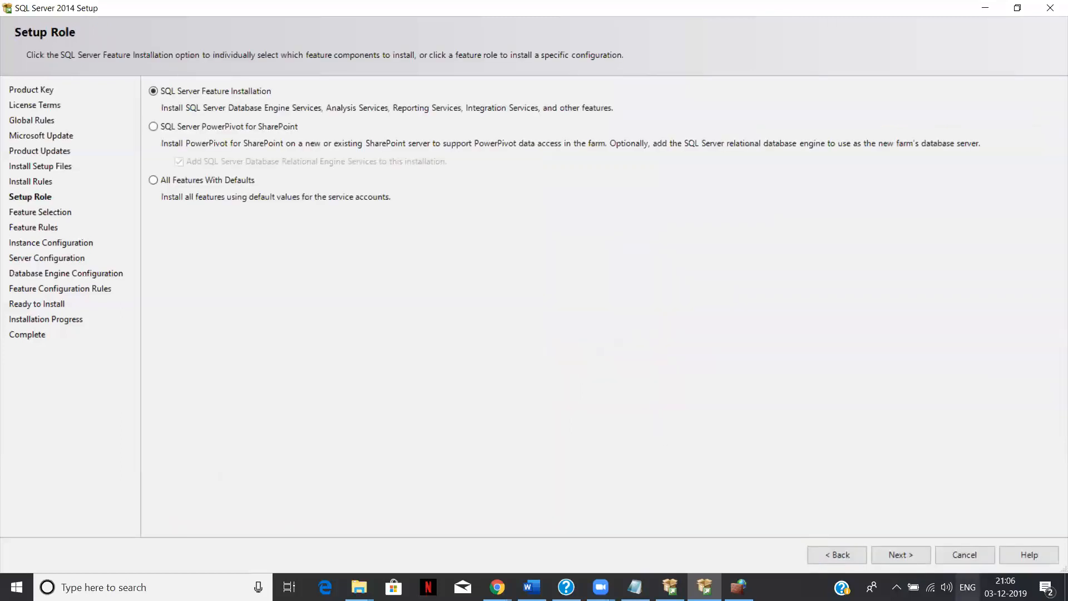
click(917, 555)
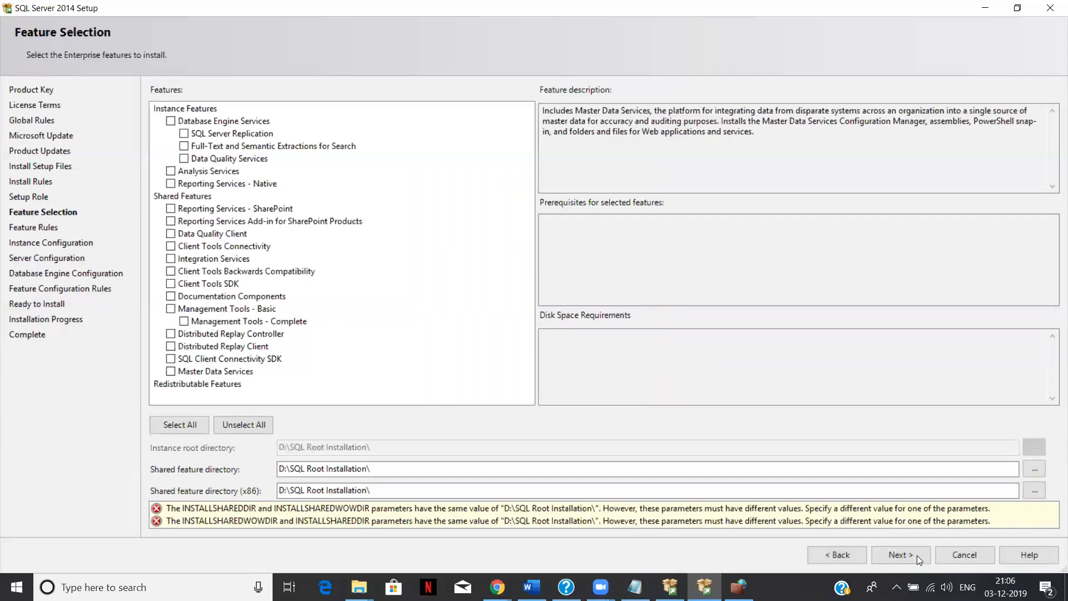
Select the instance features Database Engine Services and SQL Server Replication
click(207, 123)
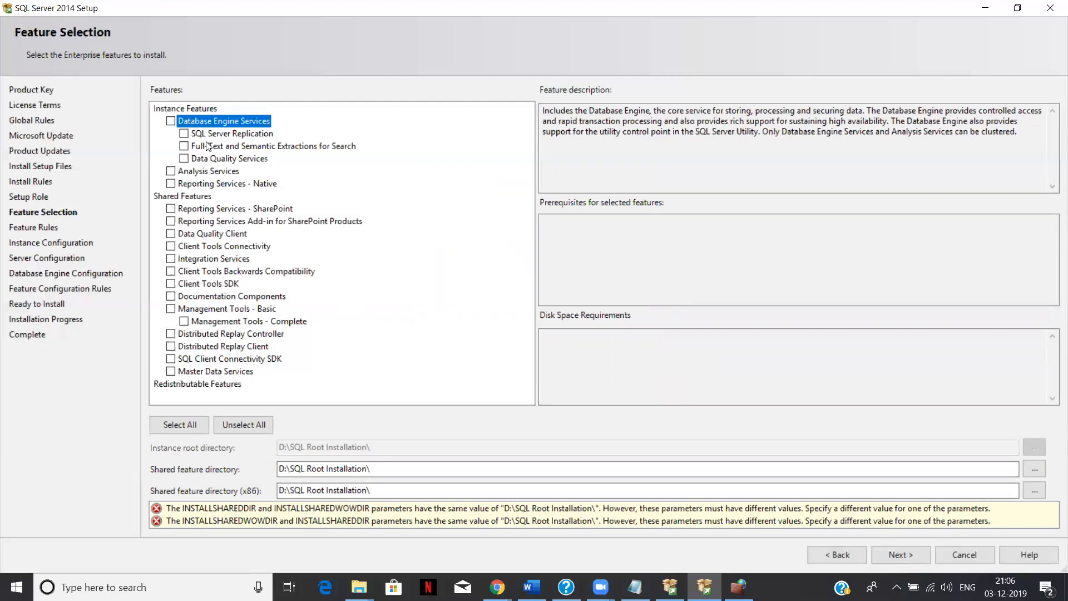
click(170, 121)
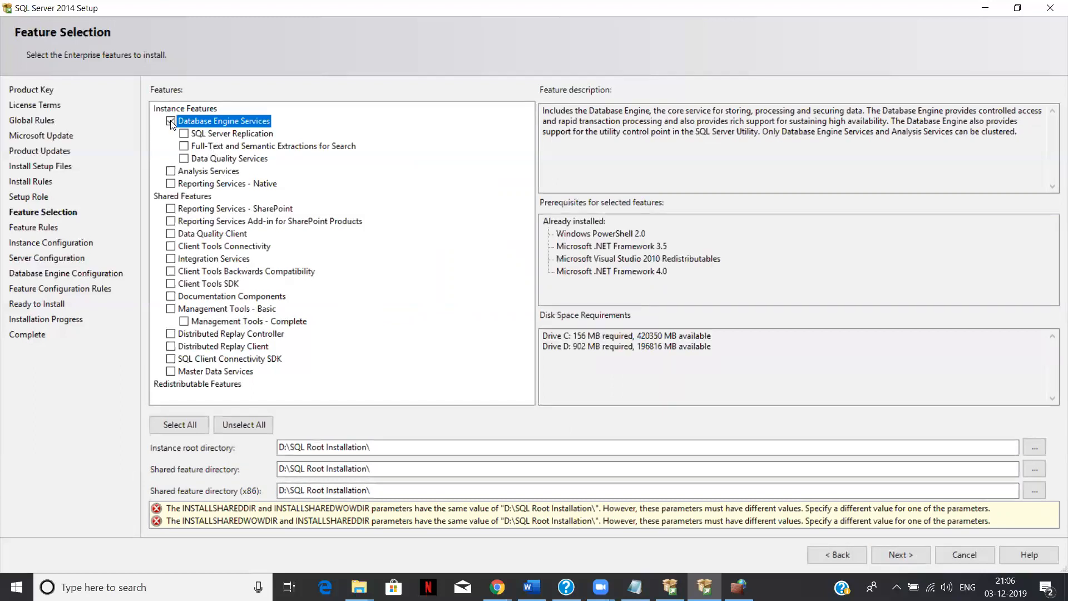
click(184, 134)
Select Integration Services, Data Quality Client, Client Tools Connectivity, Client Tools SDK, Client Tools Backwards Compatibility, basic and complete Management Tools, and SQL Client Connectivity SDK
click(172, 259)
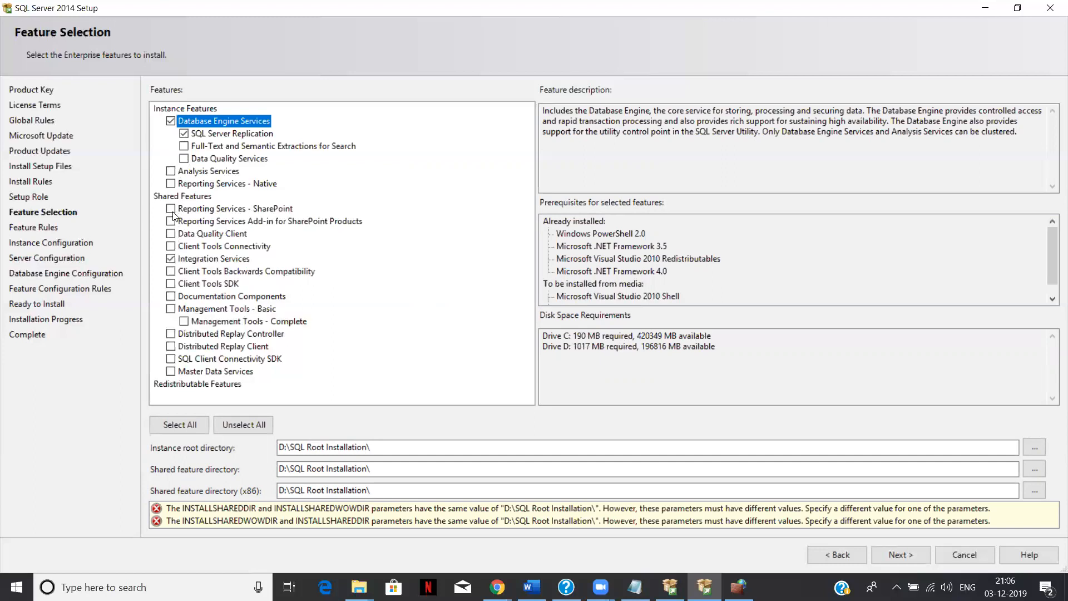
click(171, 234)
click(171, 246)
click(171, 284)
click(171, 271)
click(171, 309)
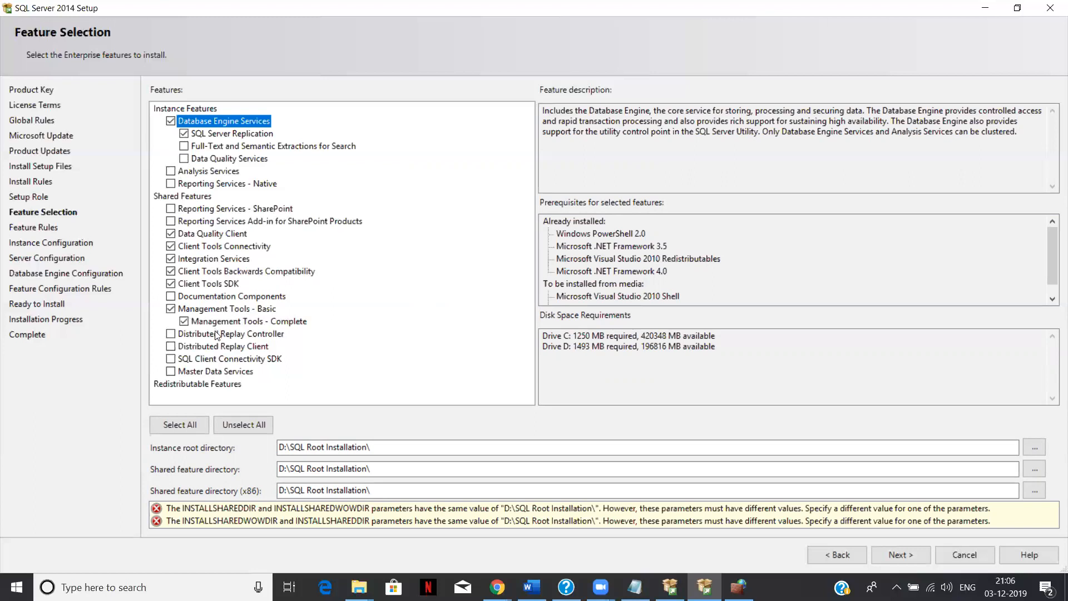
click(216, 362)
click(172, 359)
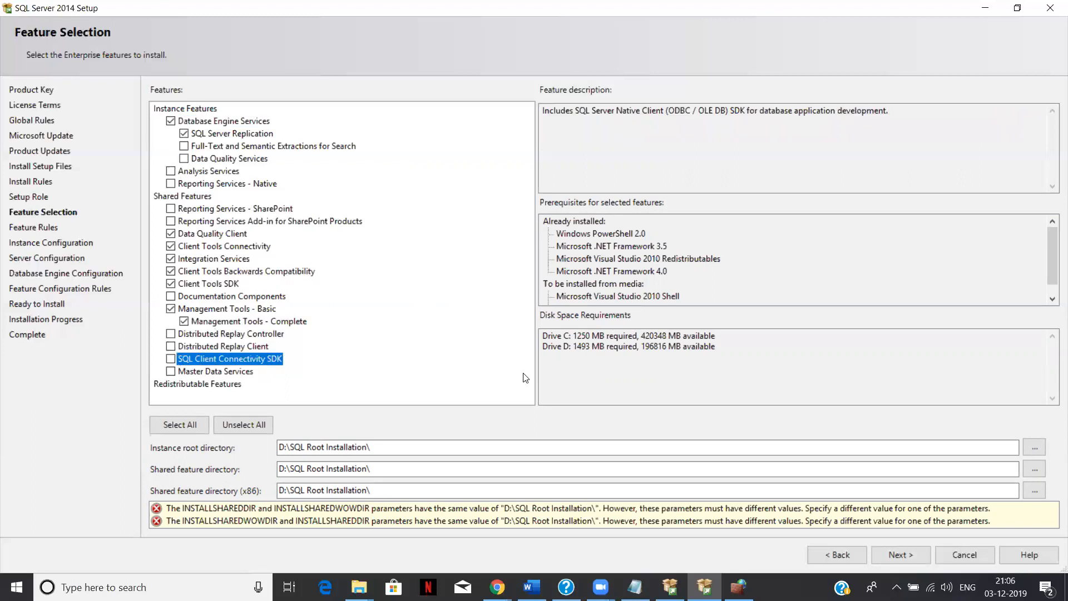
Browse to C:\Program Files\Microsoft SQL Server and set it as the instance root directory
click(1035, 448)
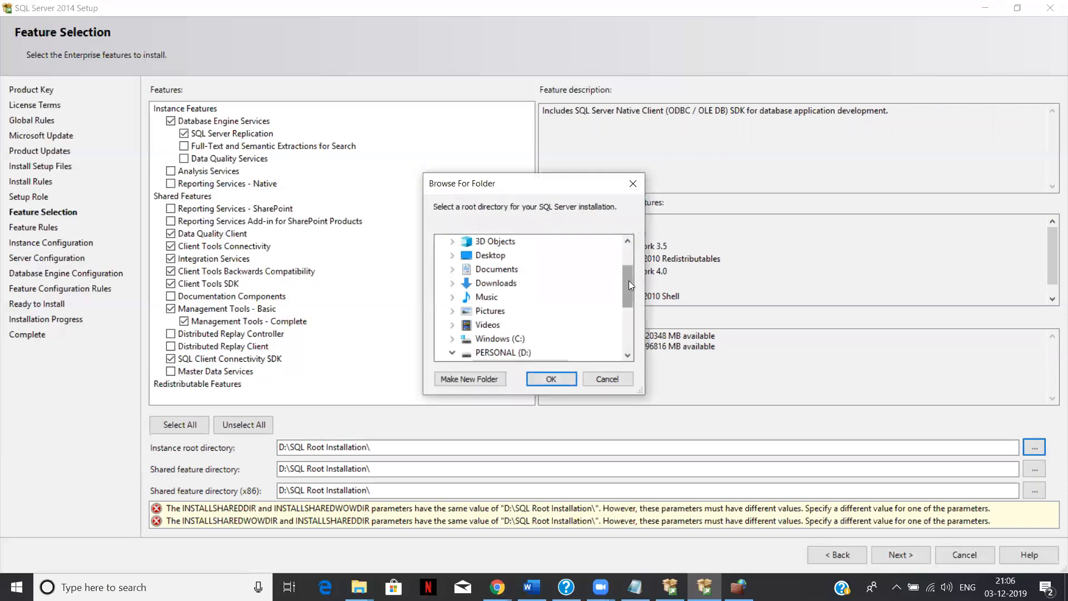
drag(629, 276, 625, 256)
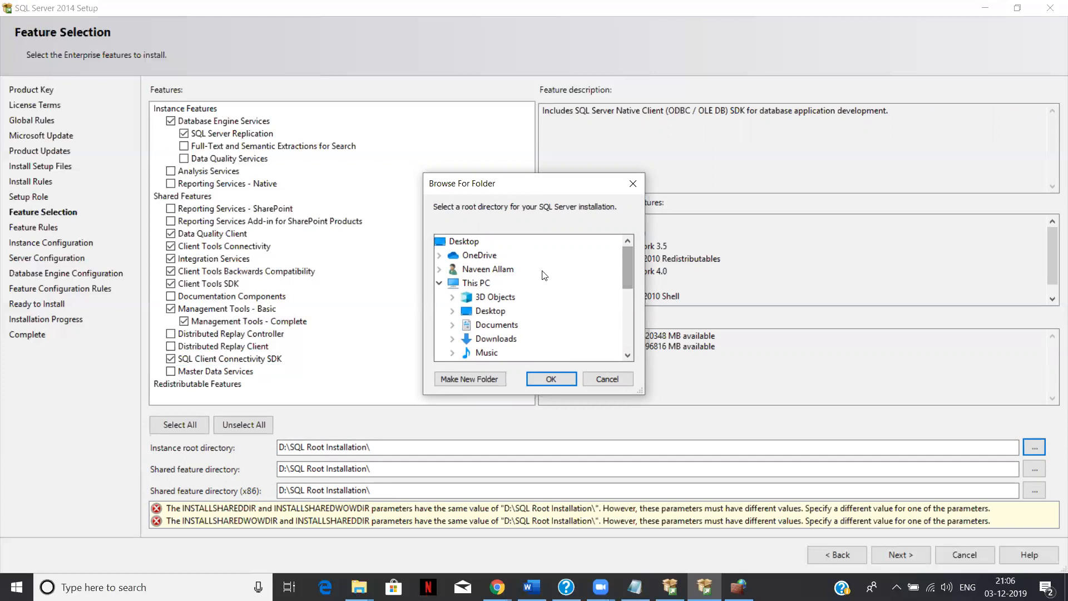
click(439, 283)
click(439, 283)
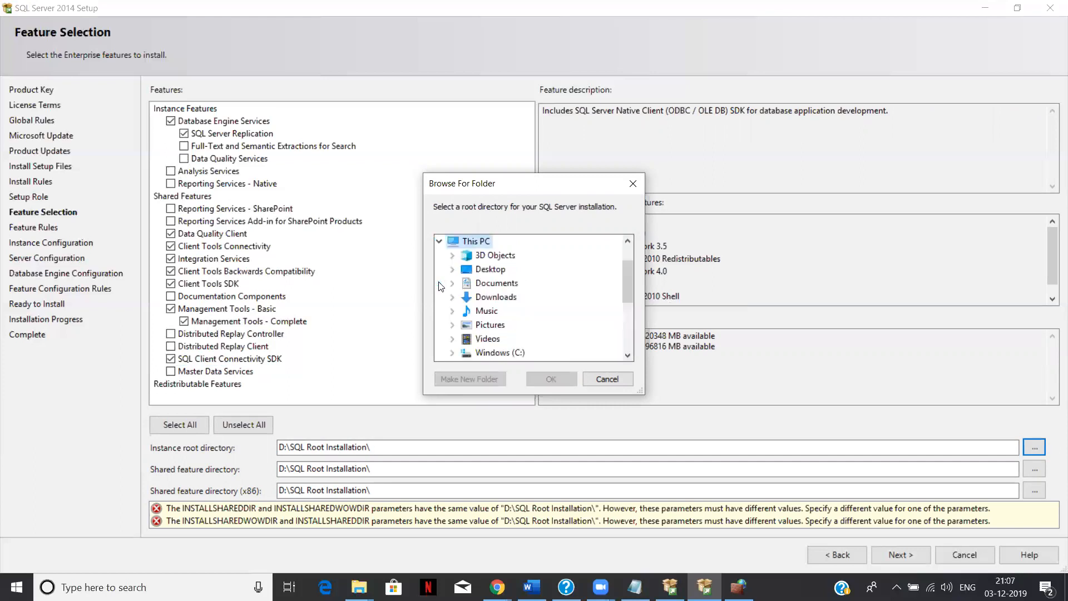
click(499, 352)
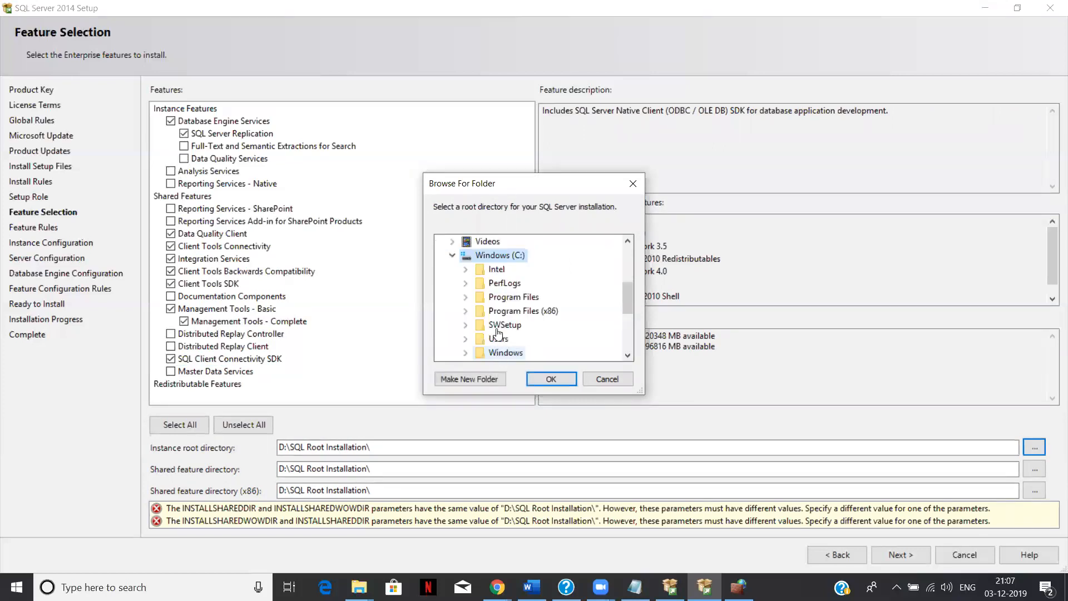
click(522, 315)
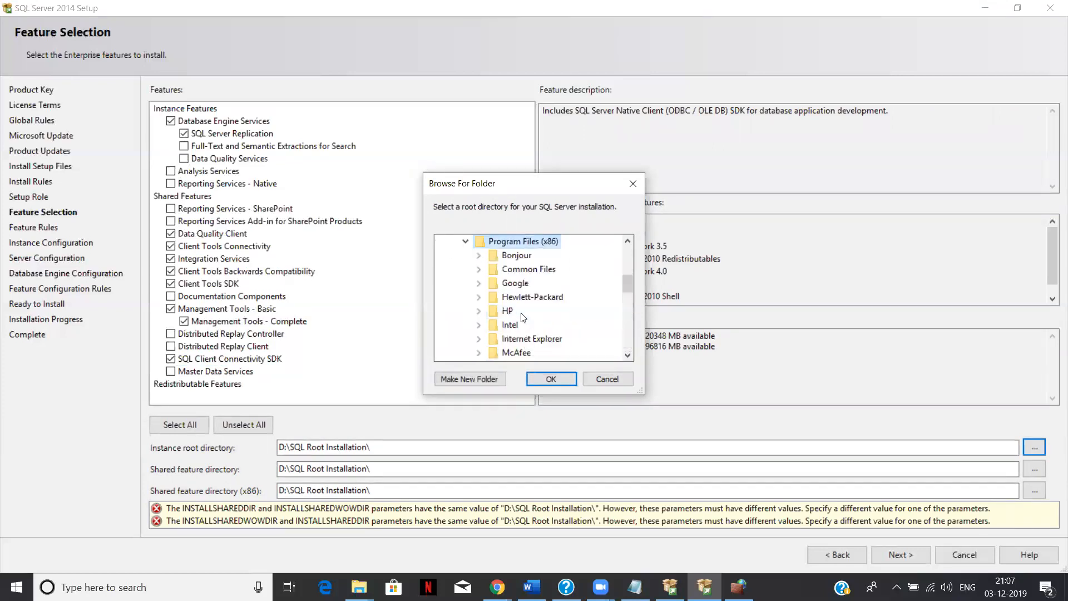
scroll(523, 317, down, 5)
scroll(523, 317, up, 1)
scroll(523, 317, up, 1)
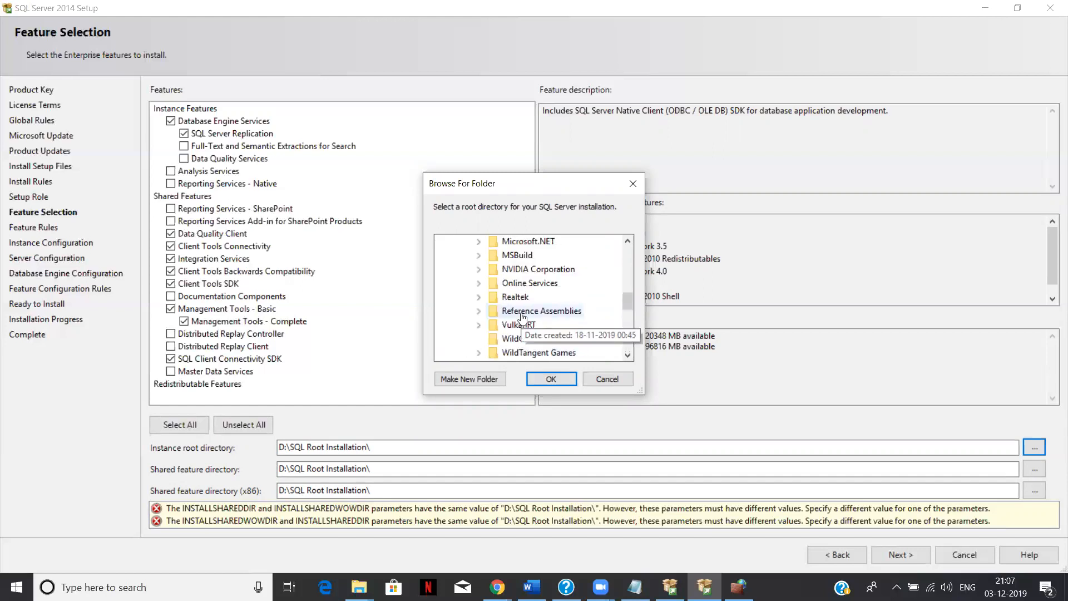
scroll(523, 317, up, 12)
scroll(519, 275, down, 1)
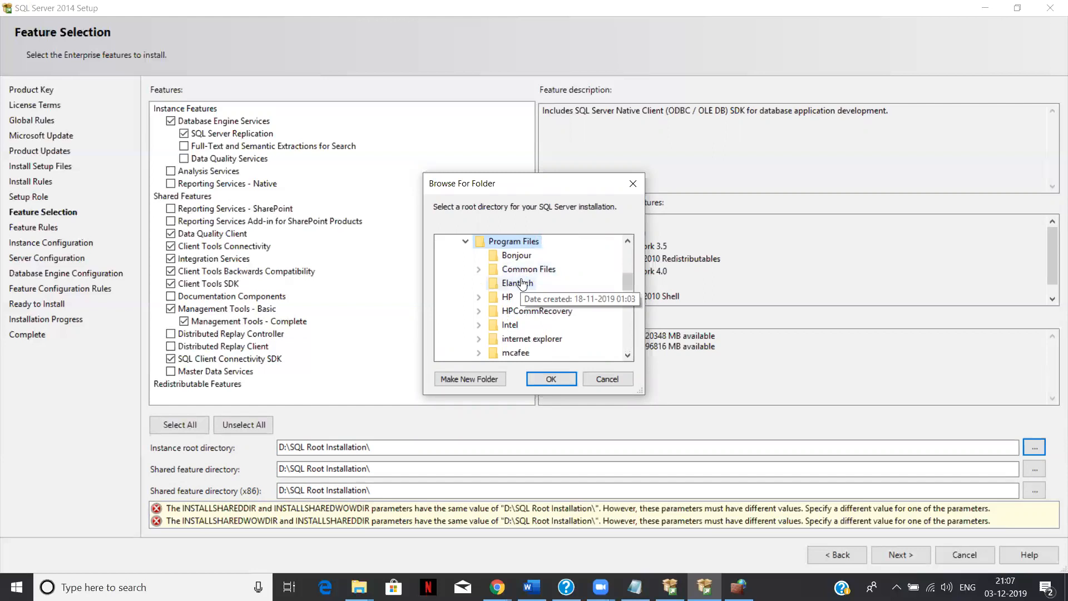
drag(628, 284, 628, 292)
click(565, 315)
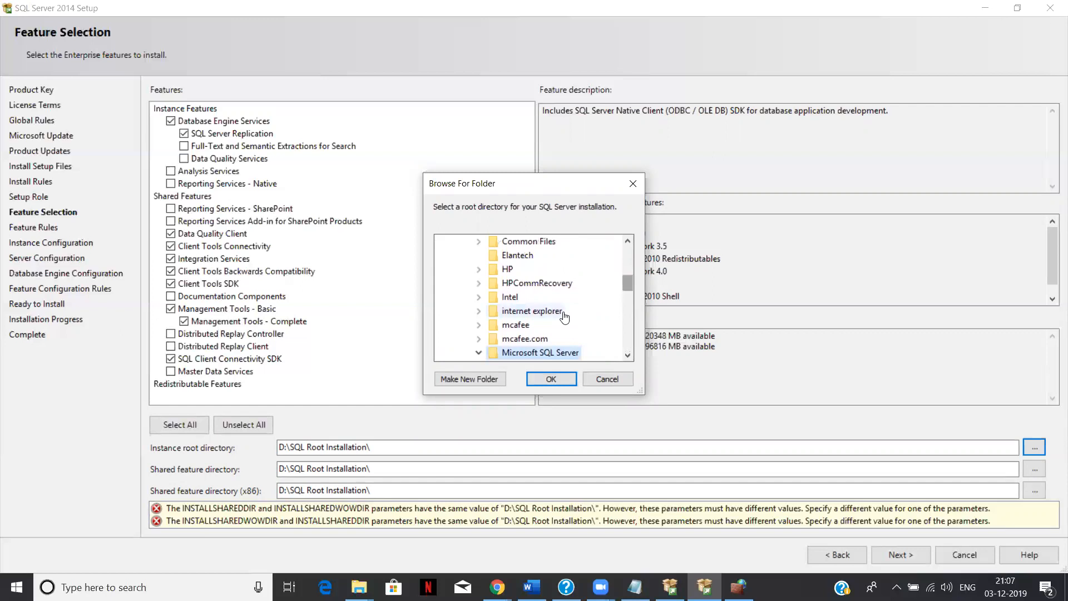
click(629, 355)
click(629, 355)
click(628, 354)
click(628, 354)
click(628, 354)
click(628, 355)
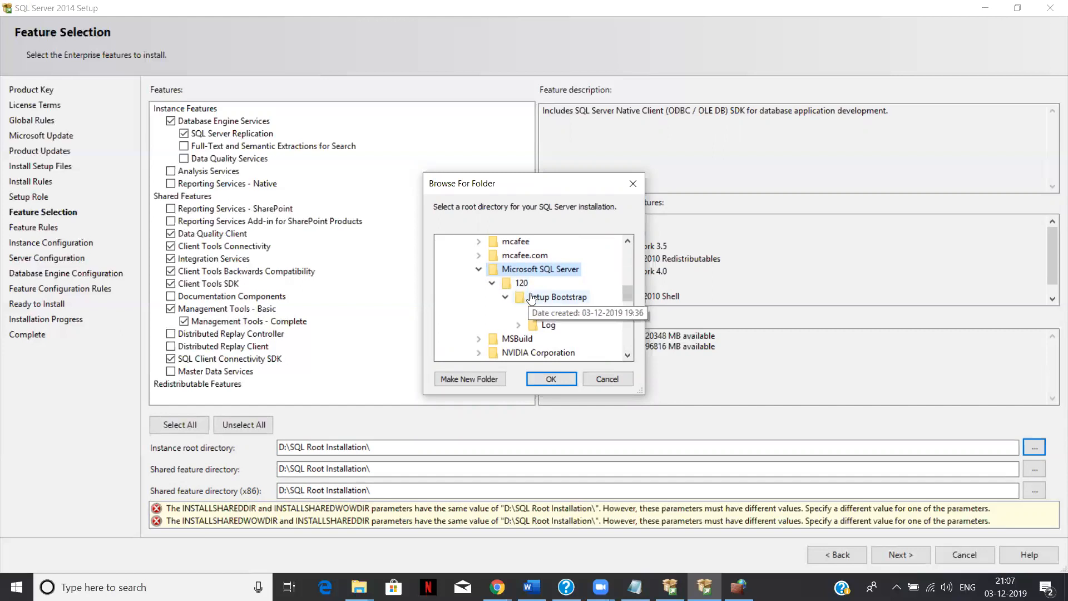
click(549, 378)
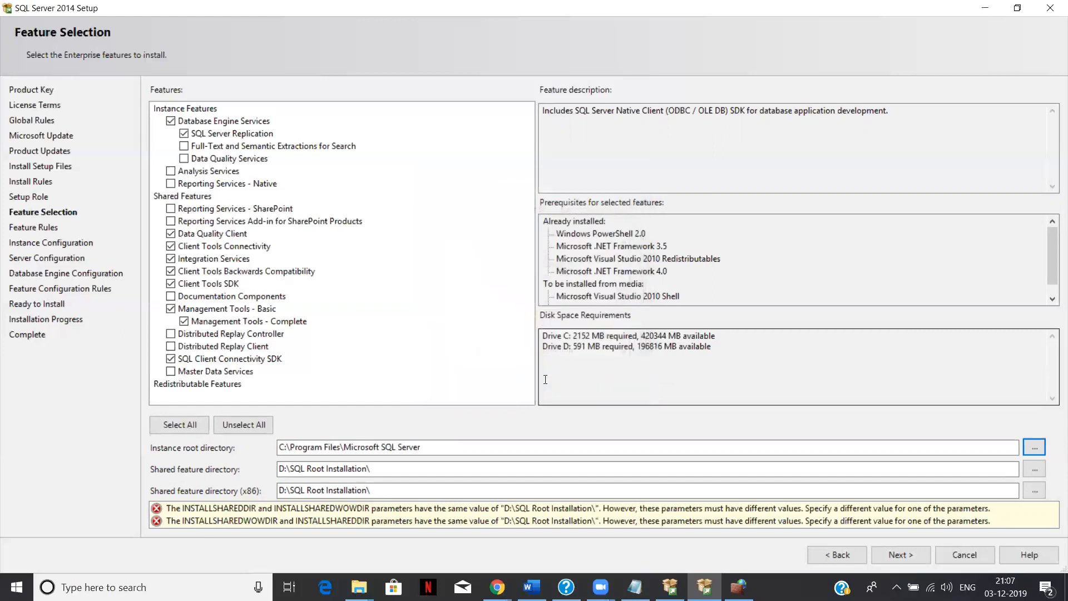
Copy the instance root directory path into the shared feature directory
double_click(525, 444)
key(ctrl+a)
key(ctrl+c)
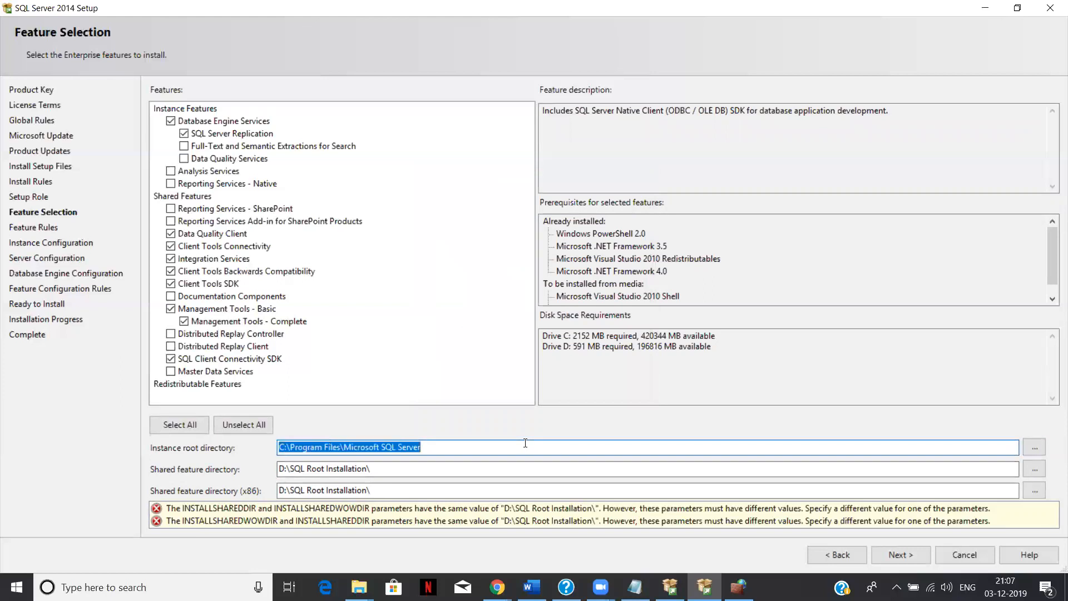
key(Tab)
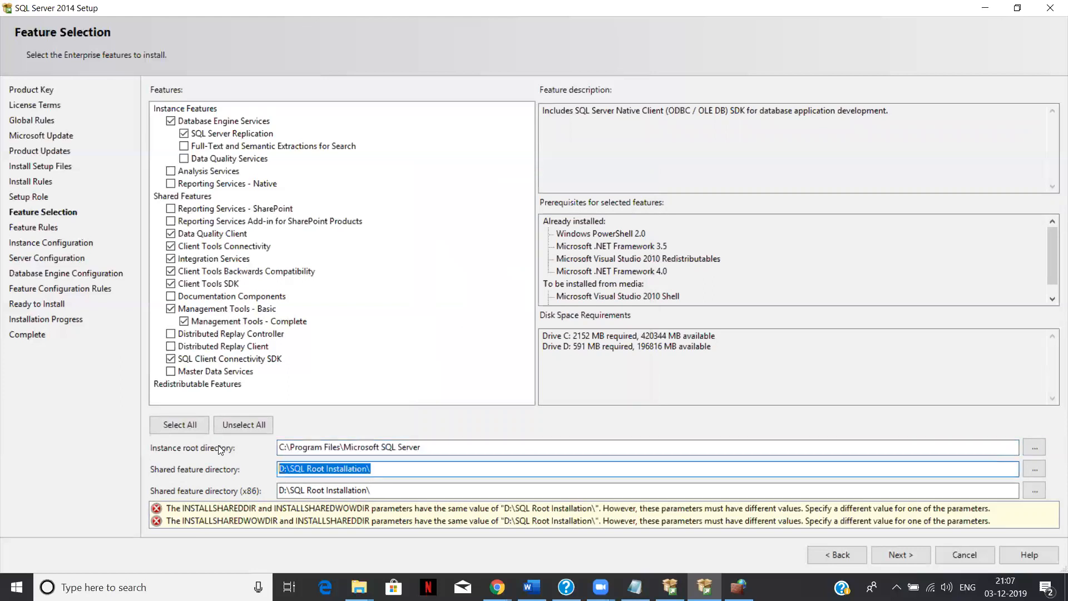
key(ctrl+v)
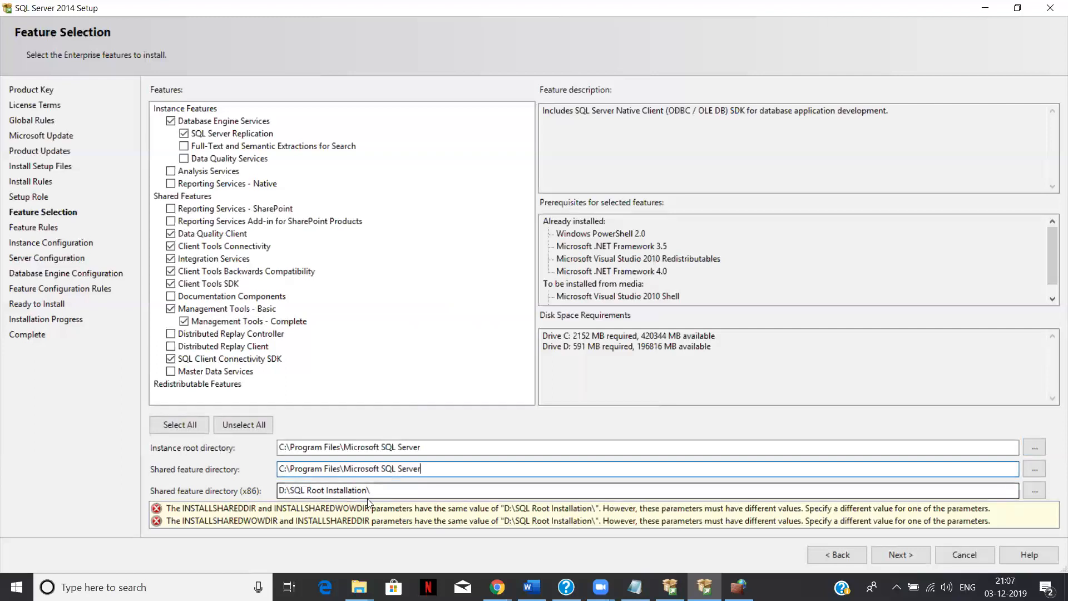
Try to continue with the same C:\Program Files\Microsoft SQL Server path as the x86 shared feature directory, and dismiss the error
key(Tab)
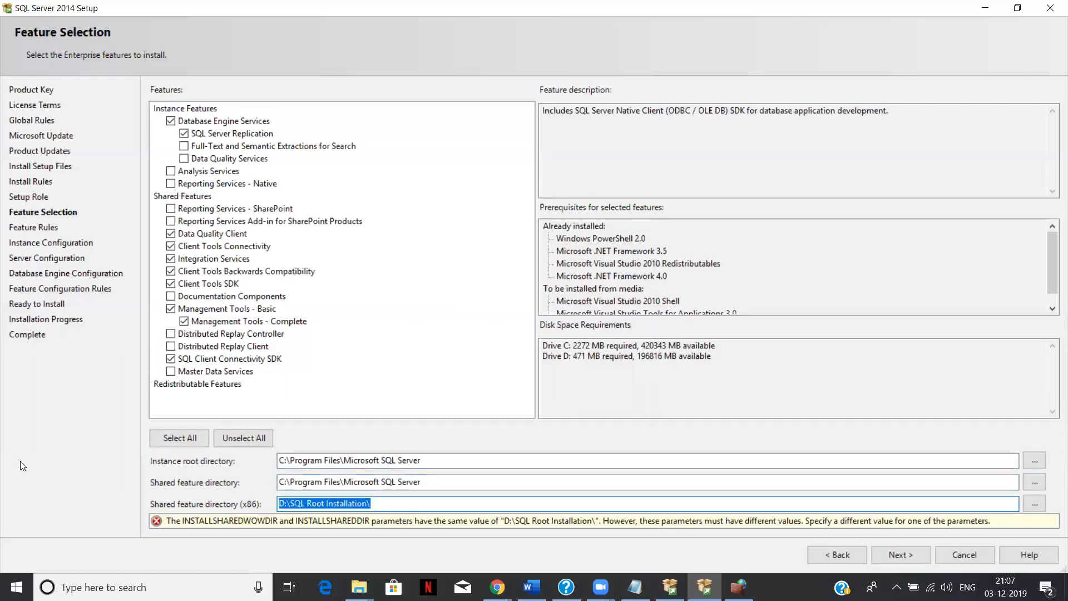
key(ctrl+v)
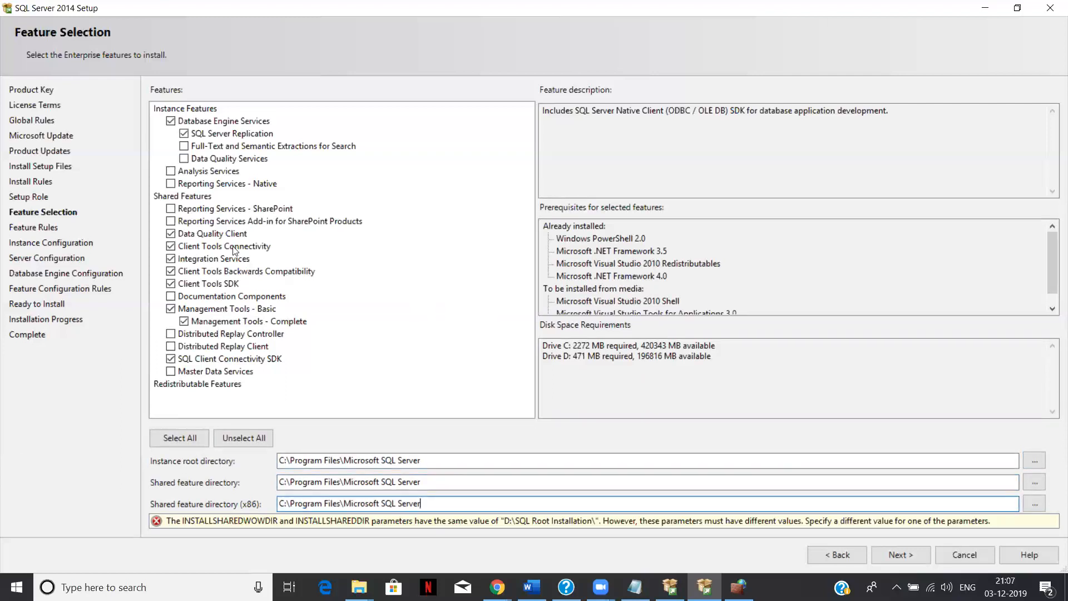
click(915, 558)
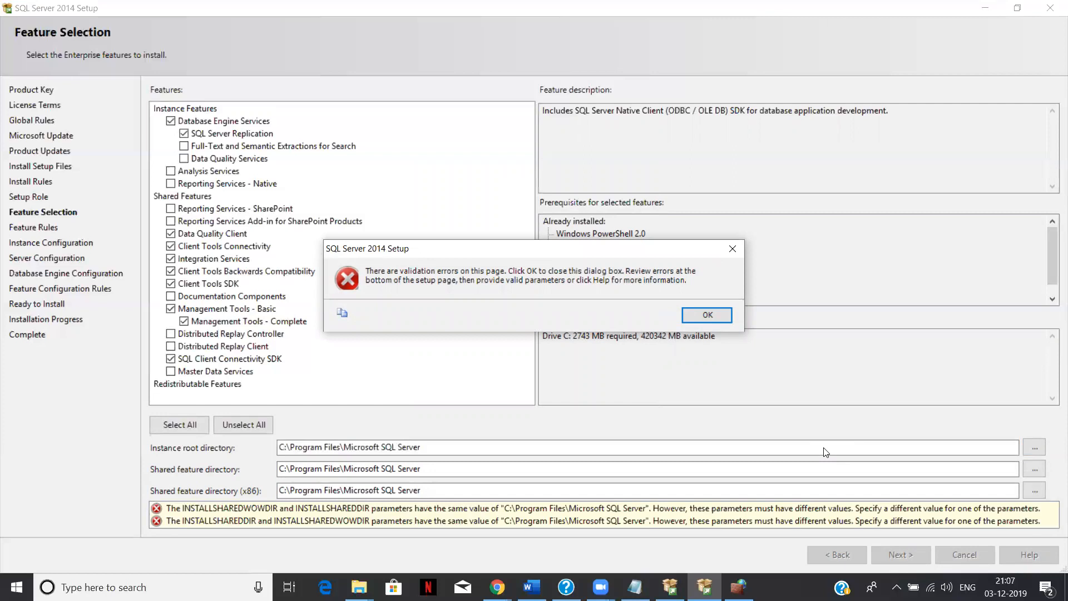
click(711, 318)
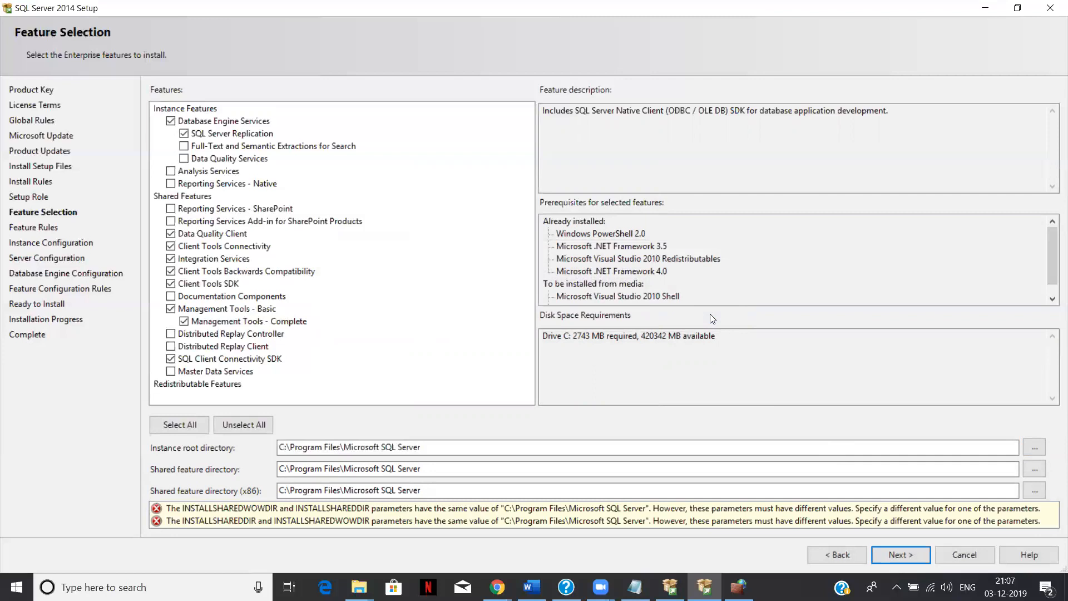
Browse to D:\SQL Root Installation for the x86 shared feature directory and continue to Instance Configuration
click(474, 488)
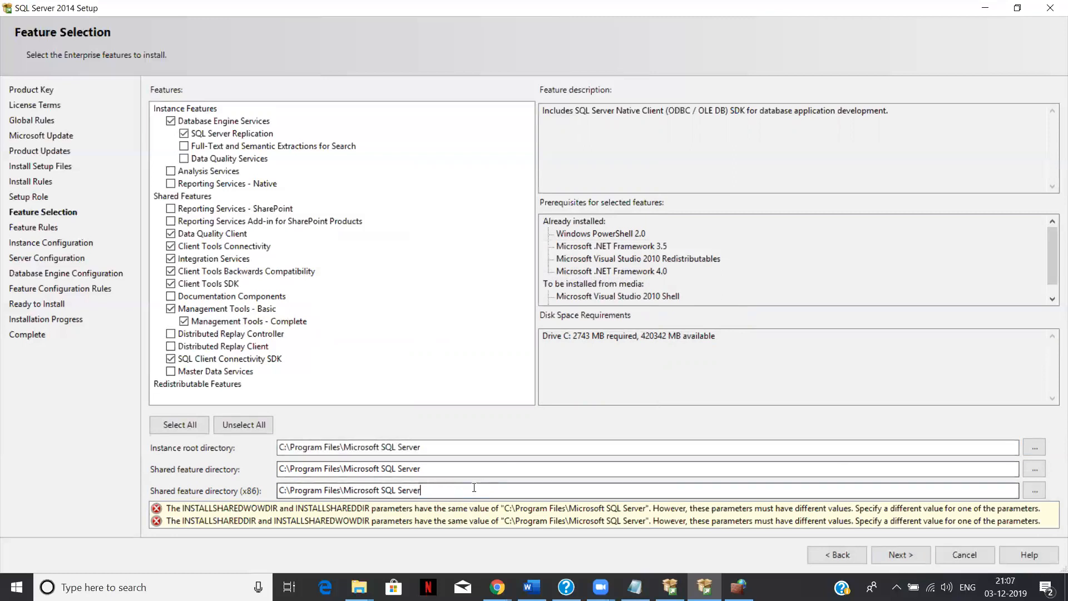
click(1033, 488)
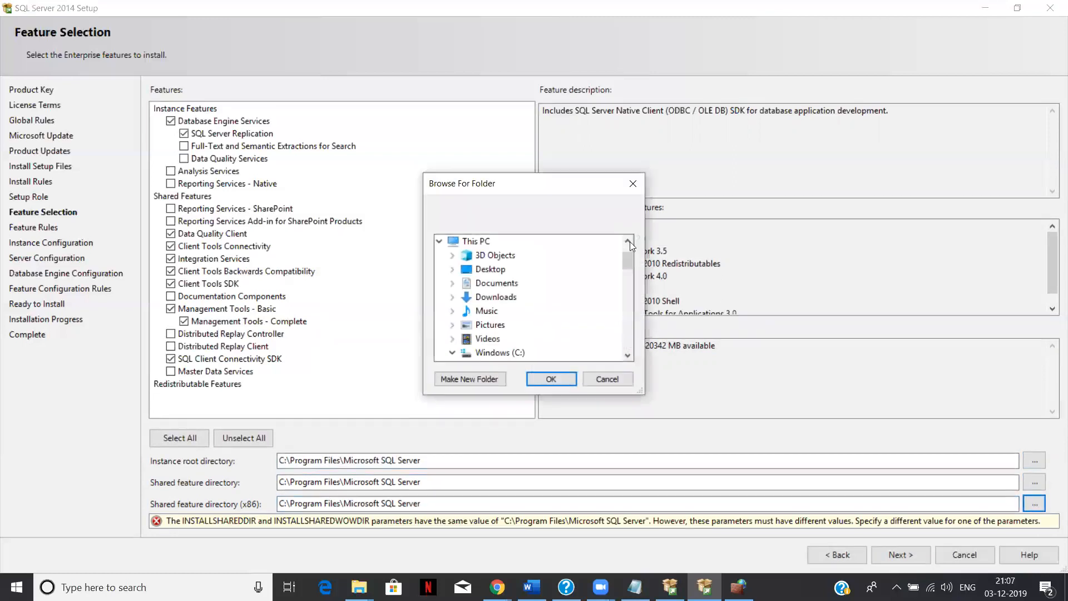
drag(628, 269, 629, 326)
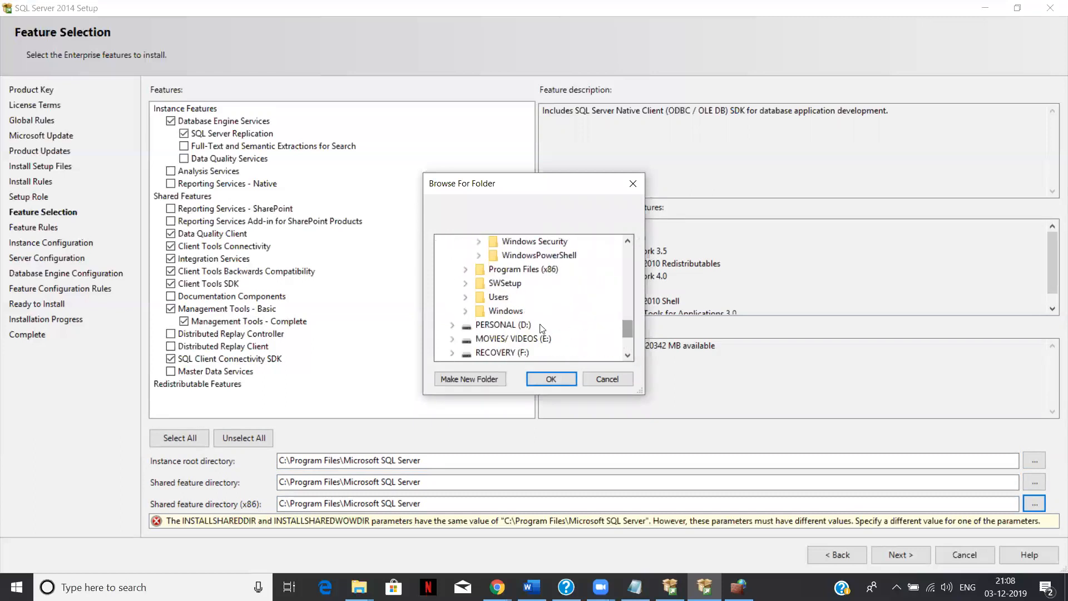
click(525, 325)
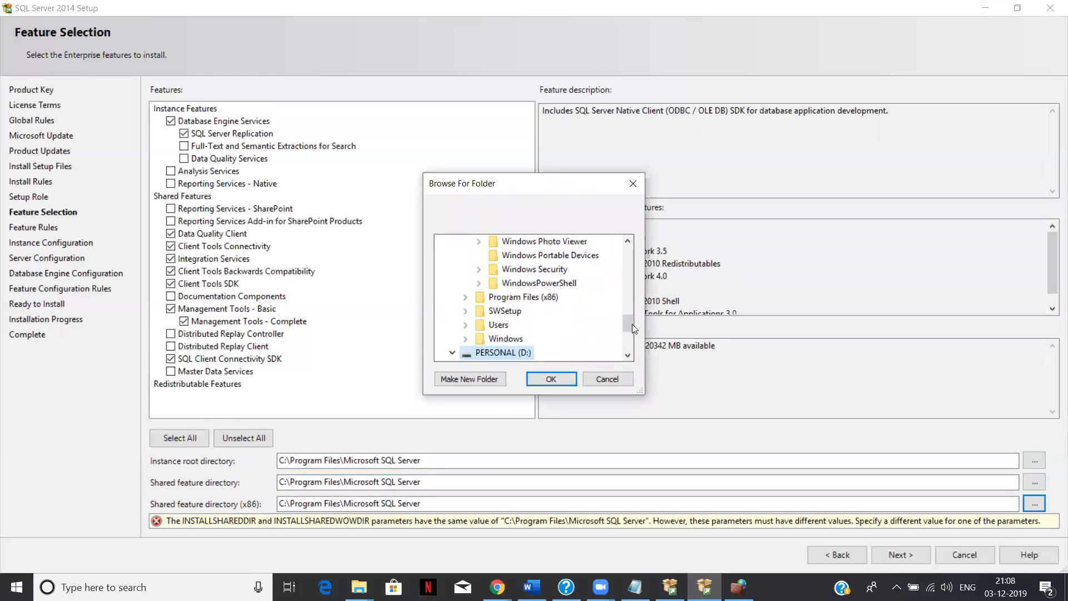
drag(630, 334, 630, 351)
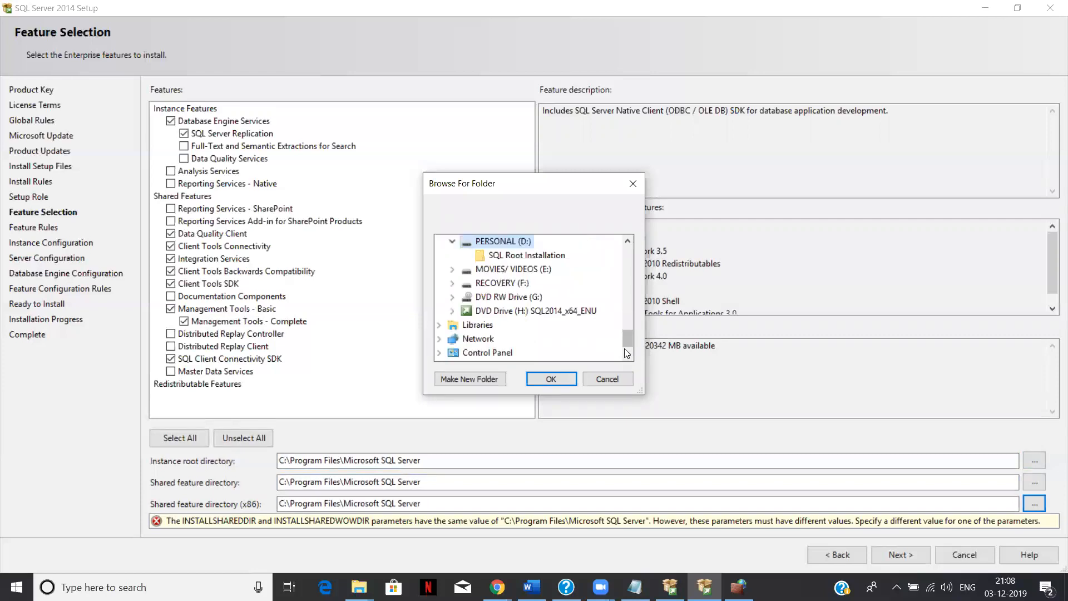
click(523, 242)
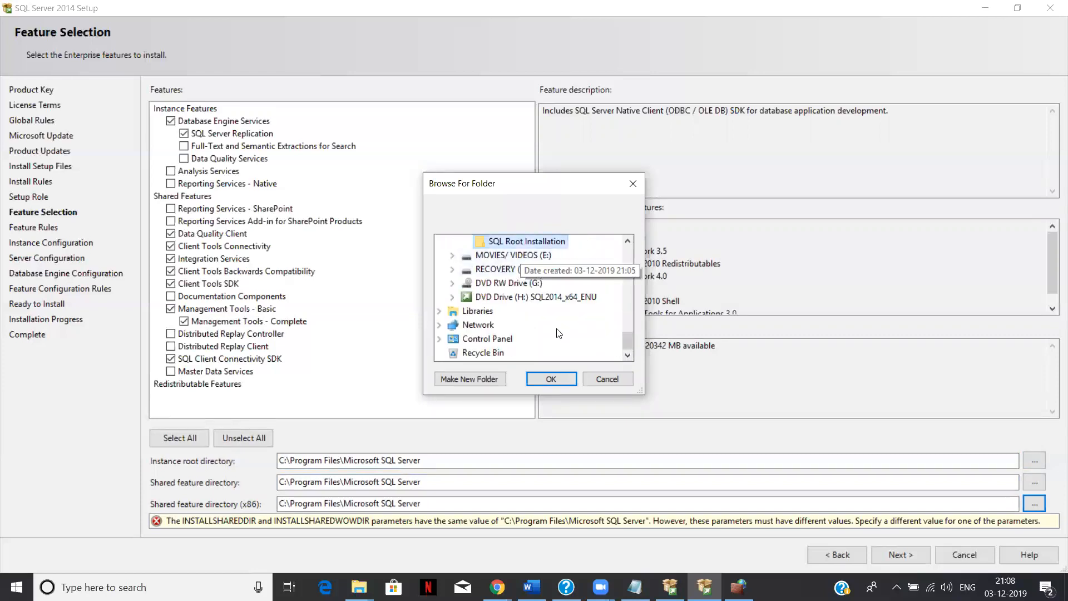
click(553, 378)
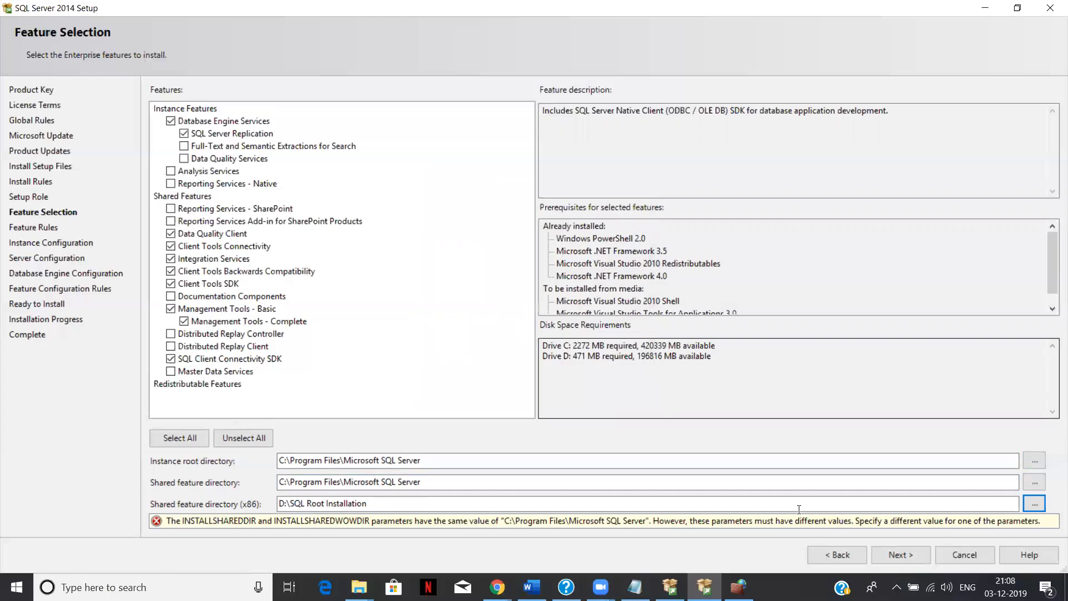
click(897, 555)
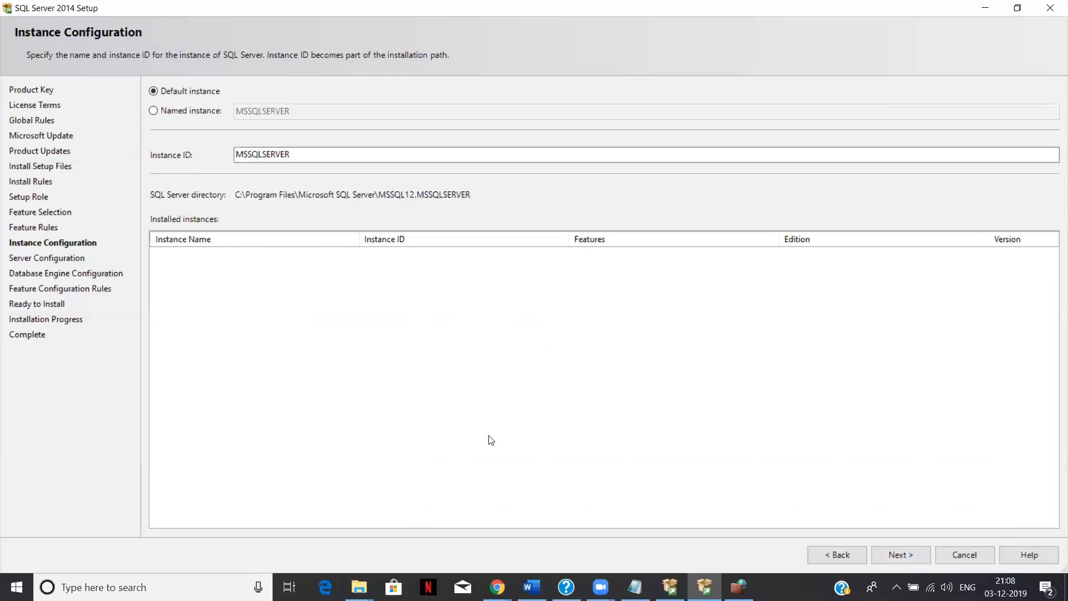
Switch from the default instance to a named instance and name it Node1
drag(294, 149, 229, 162)
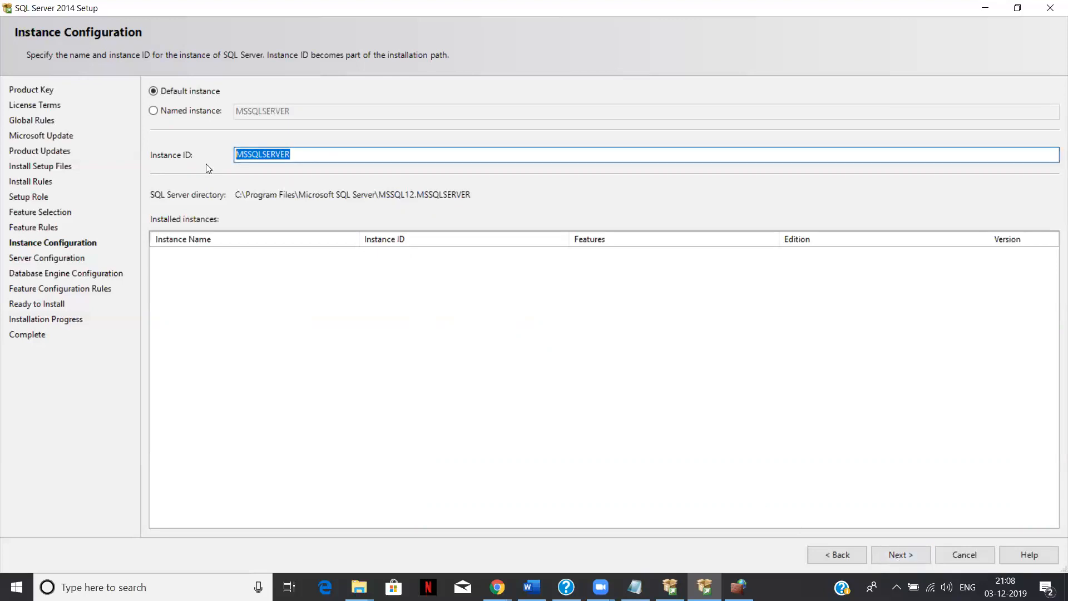
click(202, 112)
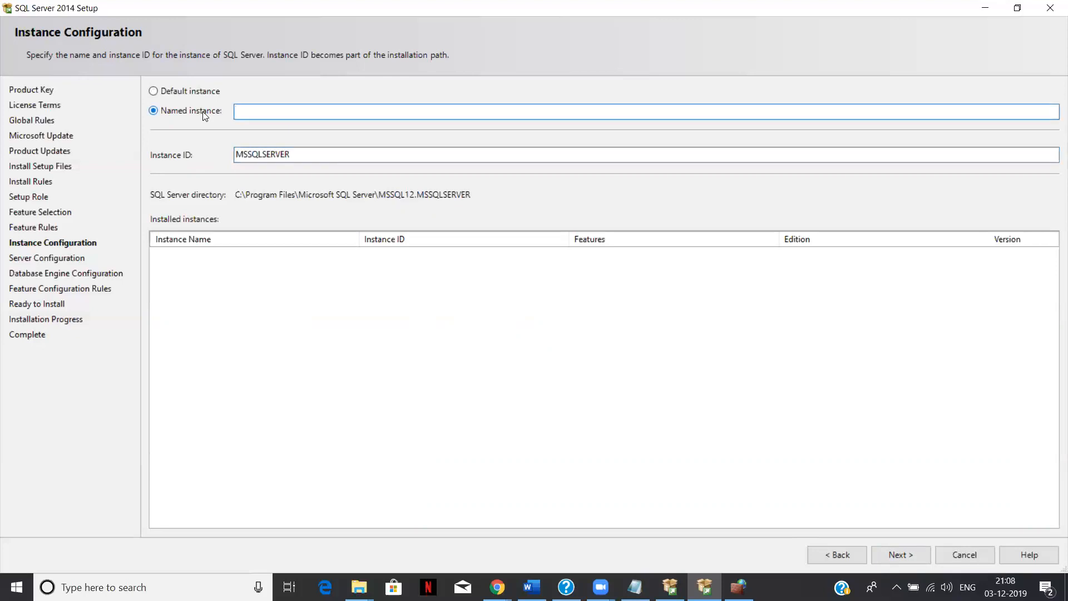
text(P)
key(BackSpace)
text(Node1)
key(Tab)
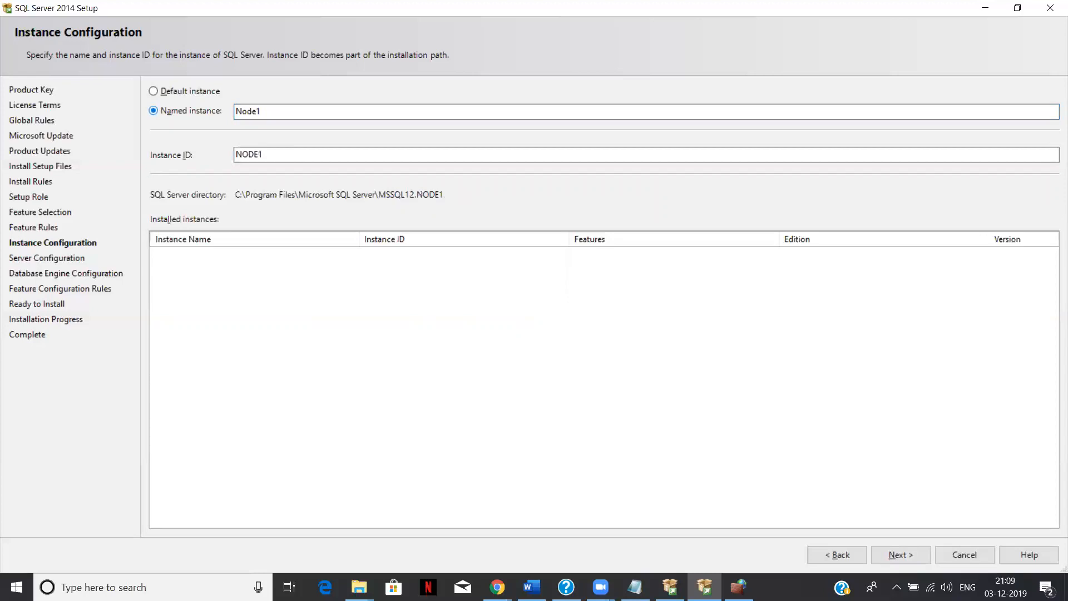
Extend the instance name to PrimaryNode1, check the matching instance ID, and continue to Server Configuration
click(273, 109)
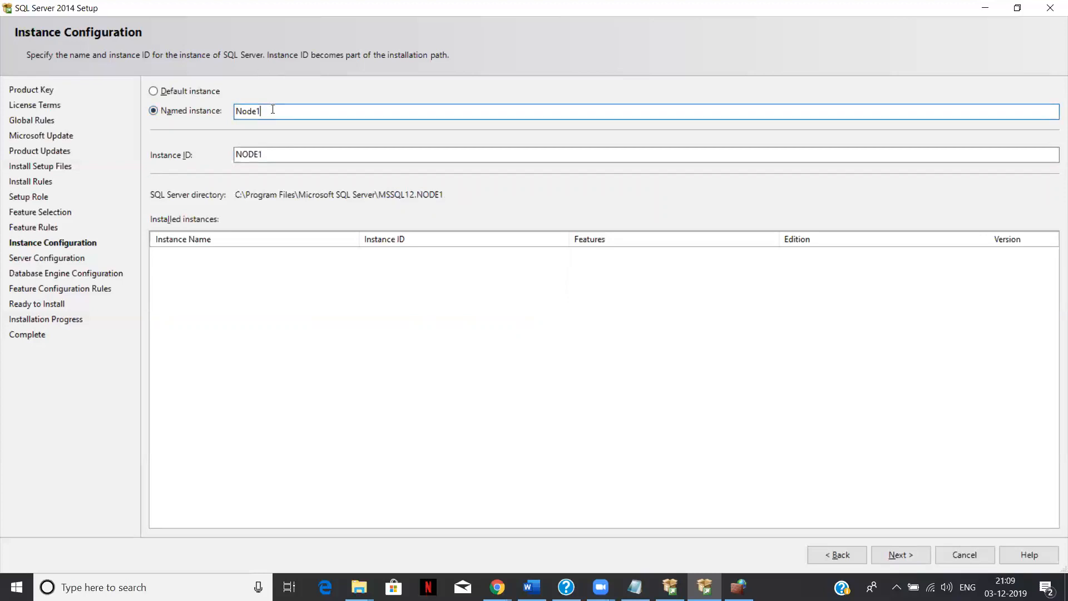
key(Home)
text(Primary)
click(314, 155)
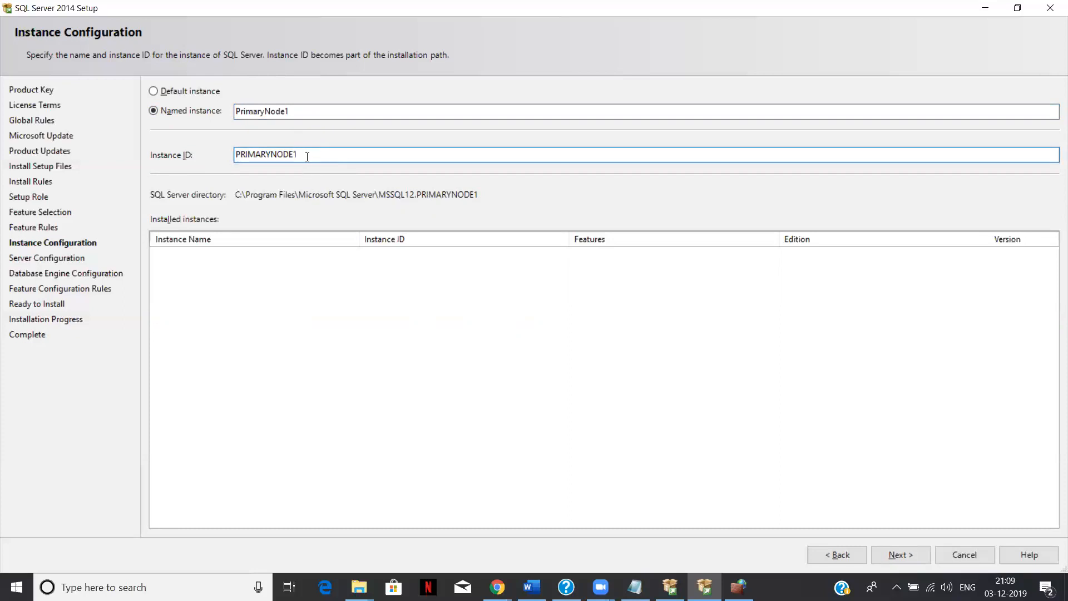
drag(307, 156, 233, 155)
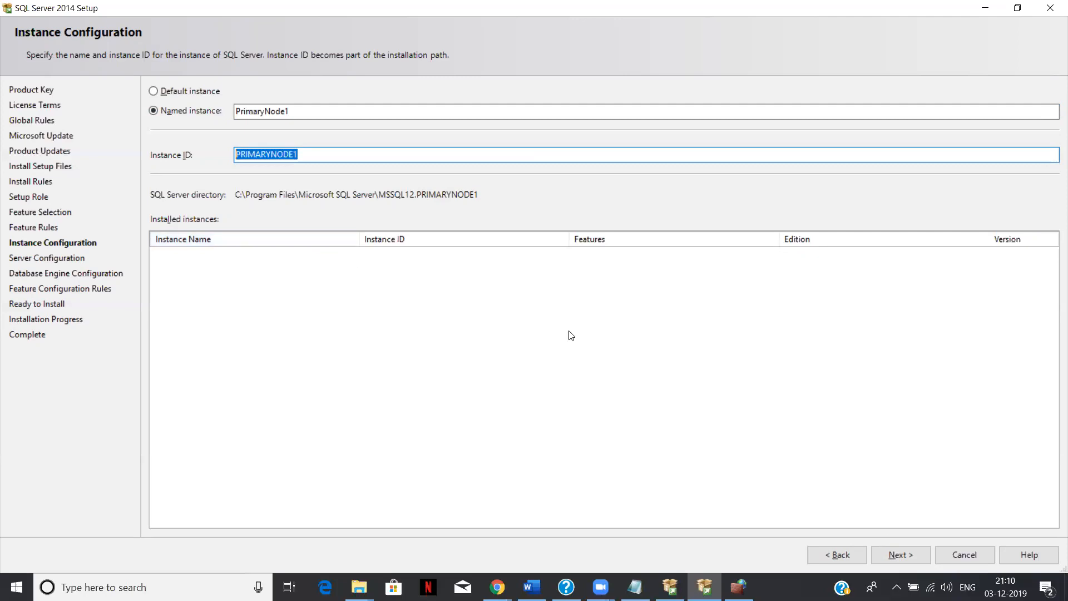
click(899, 553)
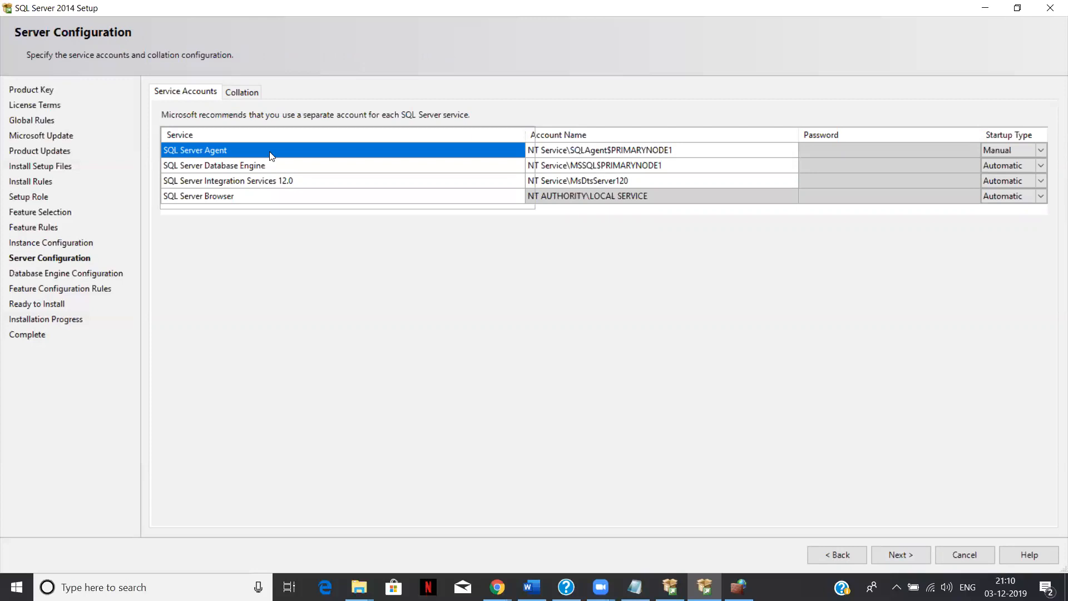
Review the service accounts listed for SQL Server Database Engine, Integration Services 12.0 and SQL Server Browser
click(218, 167)
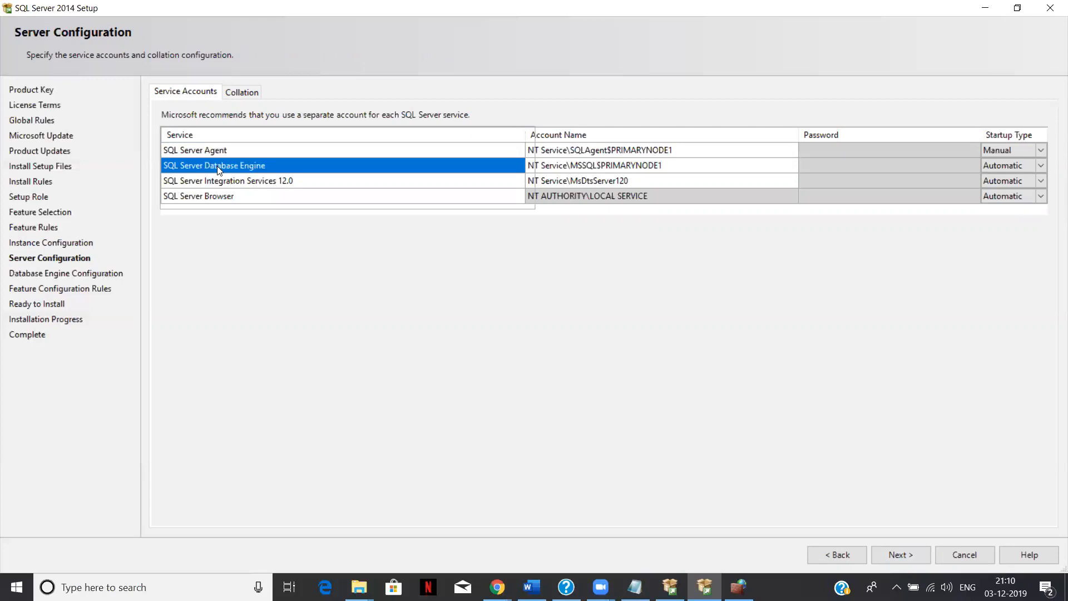
click(221, 179)
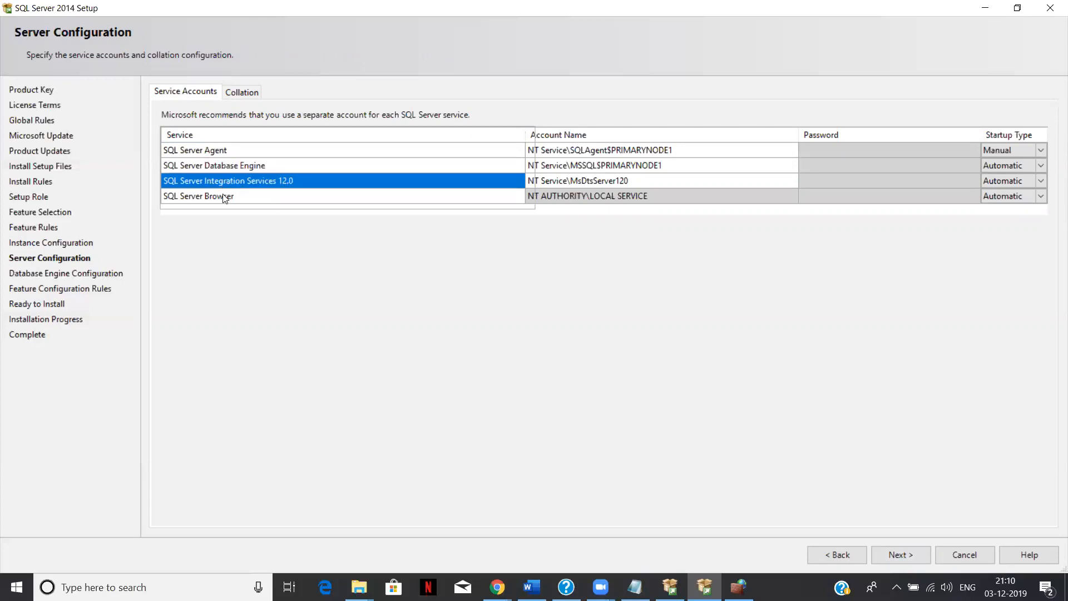
click(225, 198)
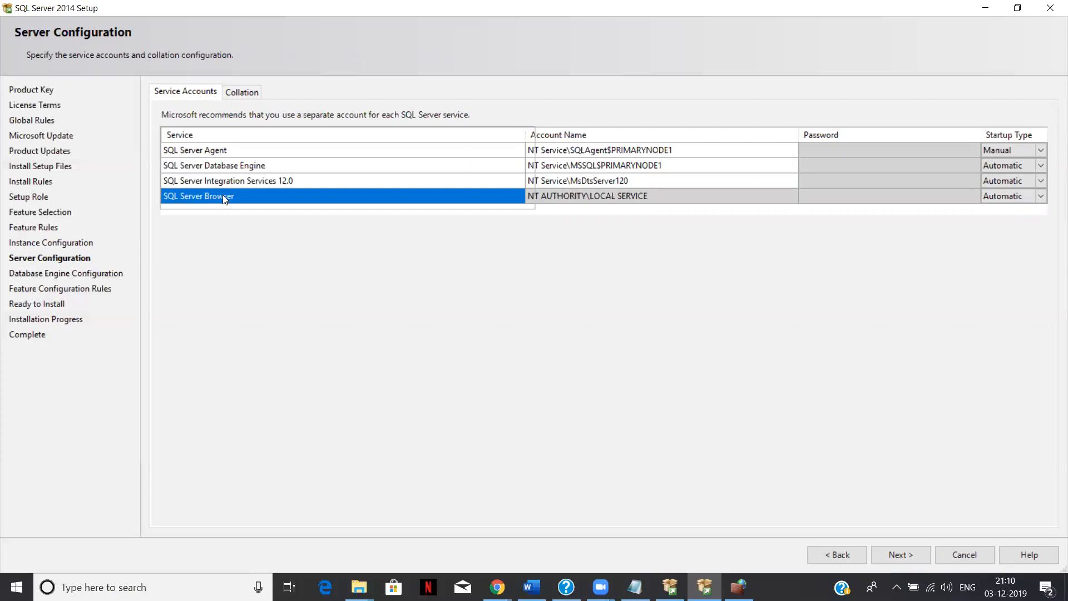
Inspect the account name fields of SQL Server Agent, Database Engine, Integration Services 12.0 and SQL Server Browser
click(643, 152)
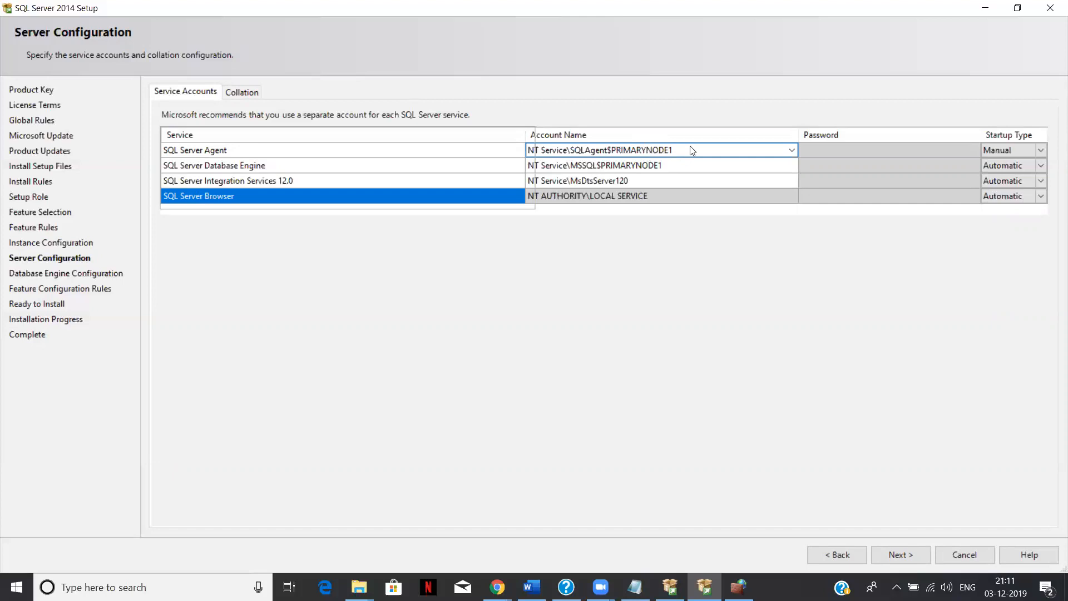
click(794, 150)
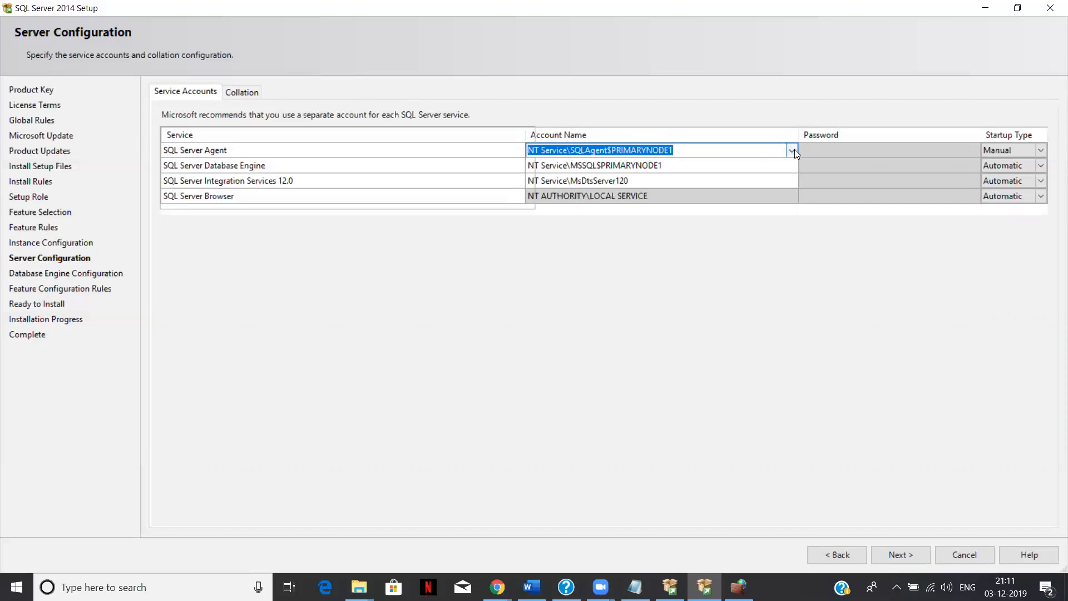
click(747, 169)
click(739, 182)
click(733, 198)
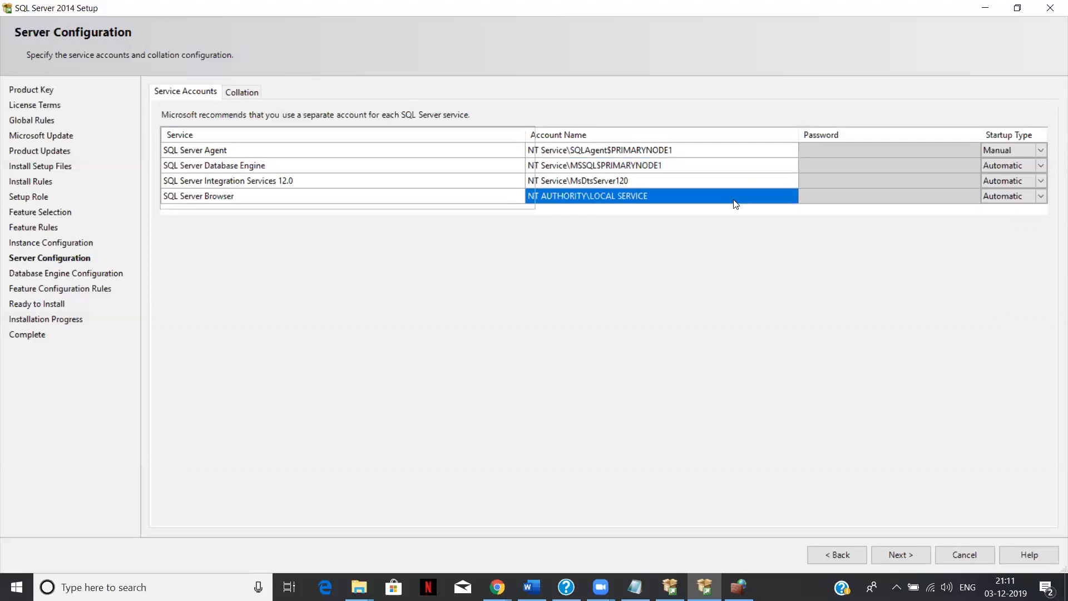
click(643, 167)
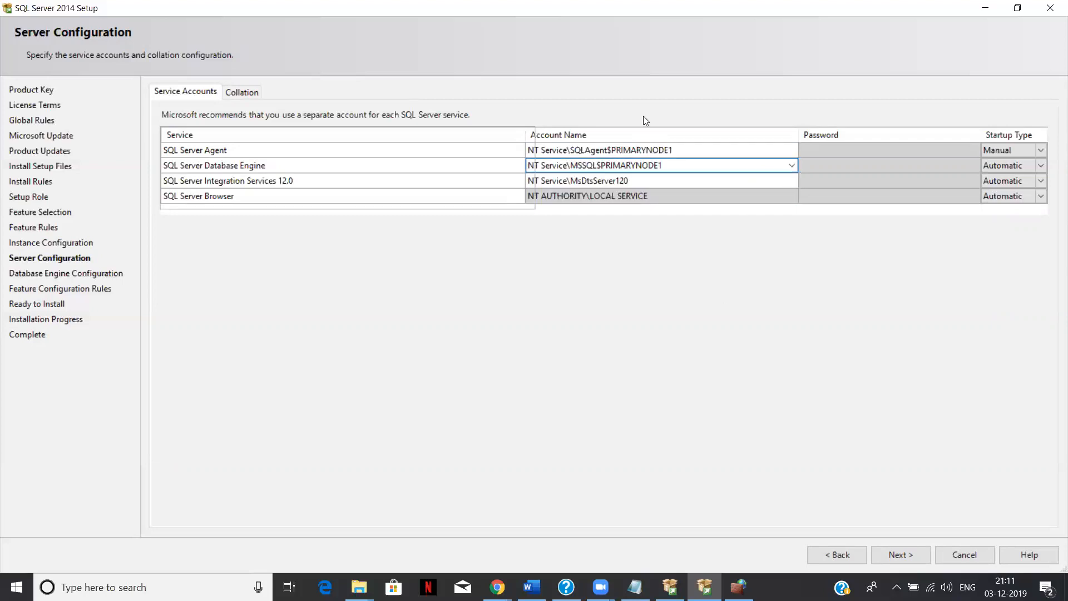
click(647, 181)
click(644, 146)
click(648, 132)
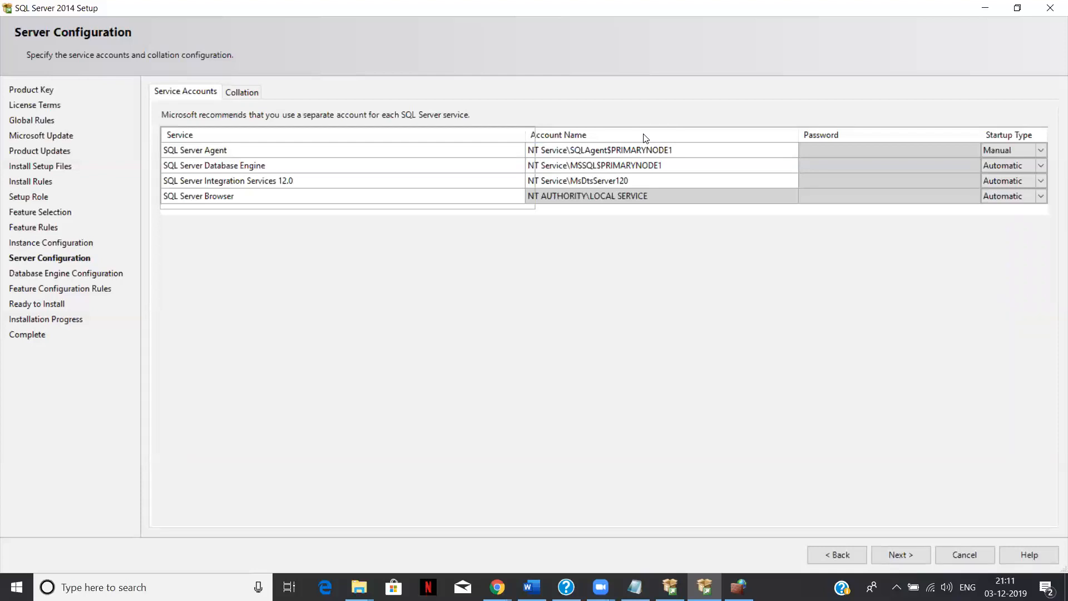
Compare each listed SQL Server service with its assigned account name, from SQL Server Agent through SQL Server Browser
click(241, 162)
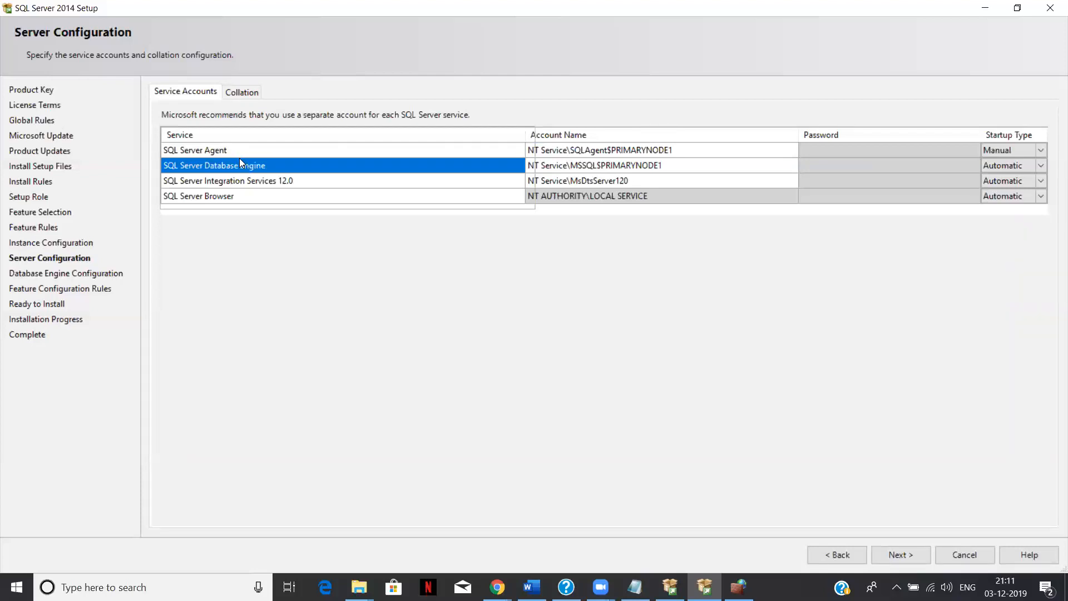
click(234, 150)
click(614, 167)
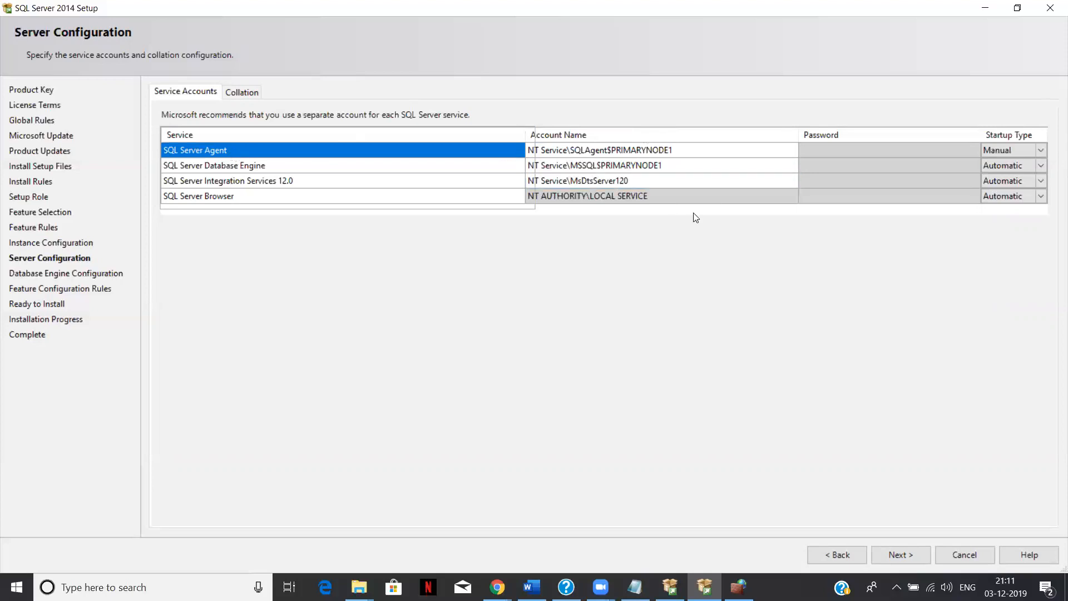
click(596, 151)
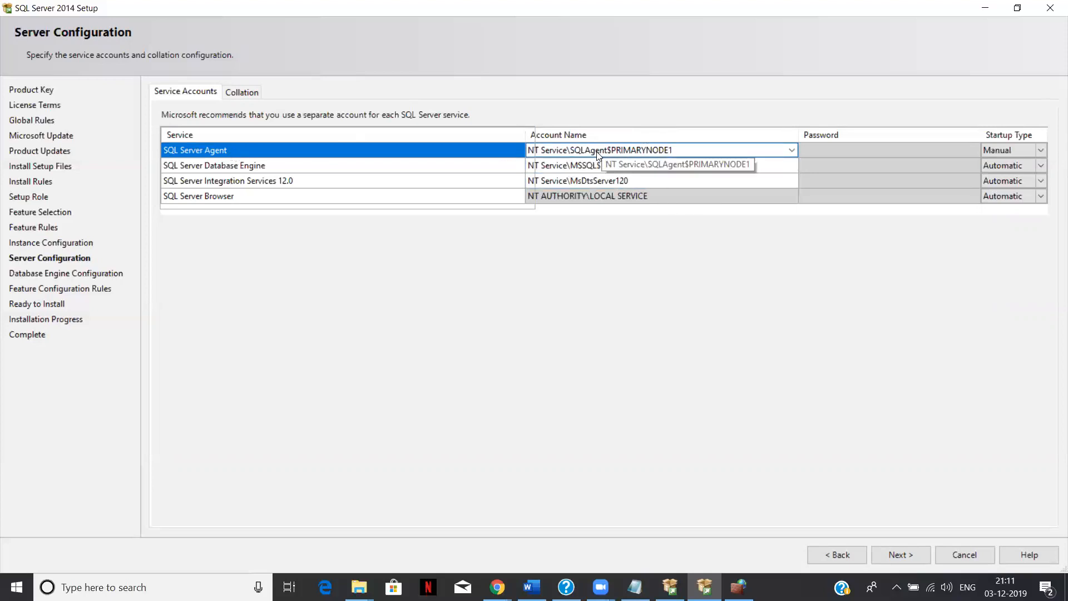
click(321, 165)
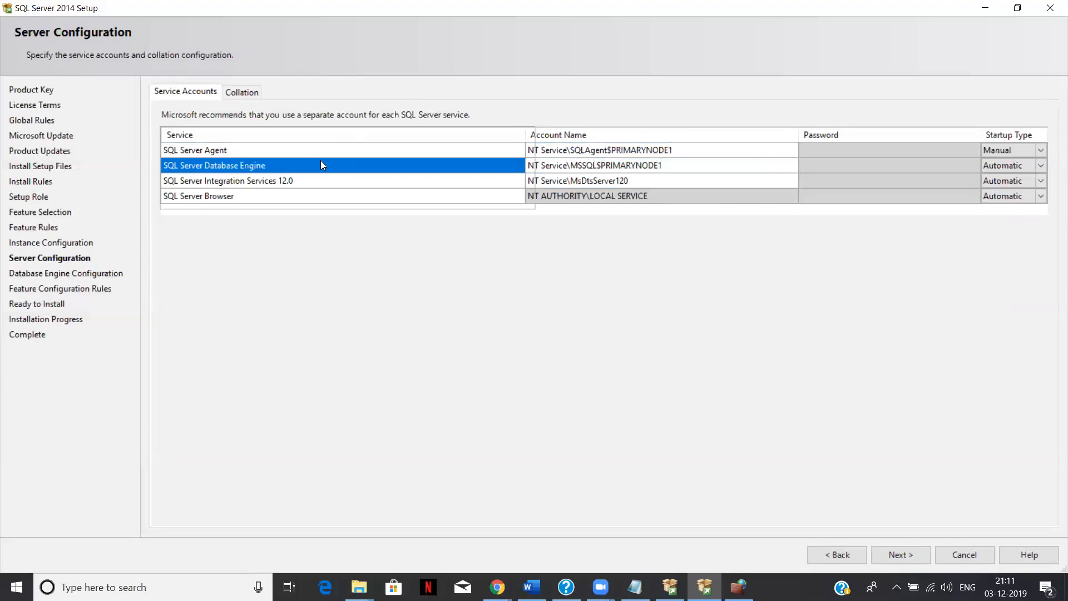
click(604, 155)
click(589, 165)
click(289, 181)
click(580, 181)
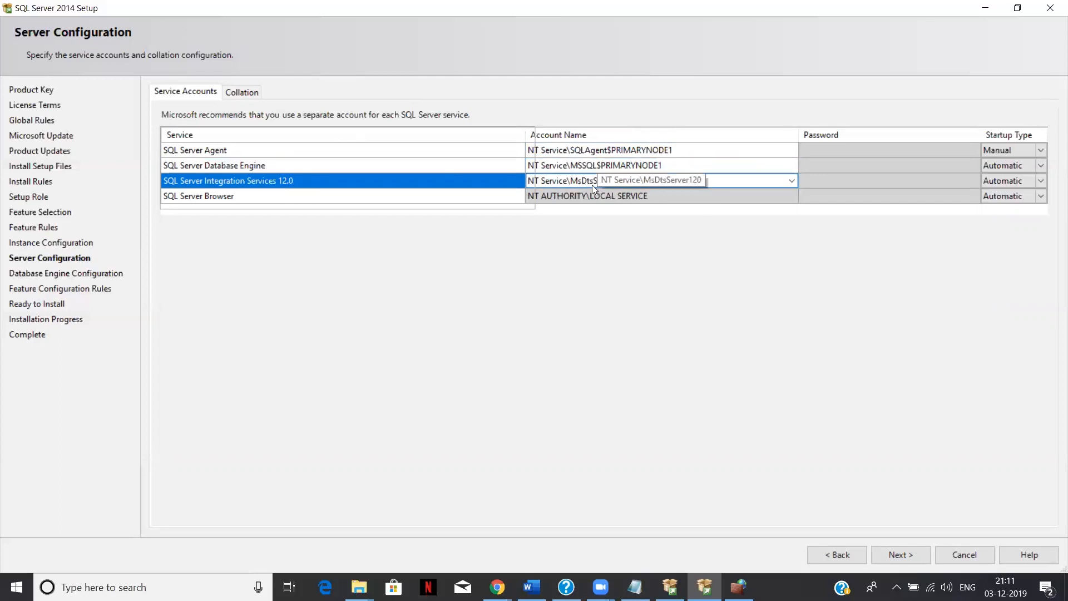
click(189, 195)
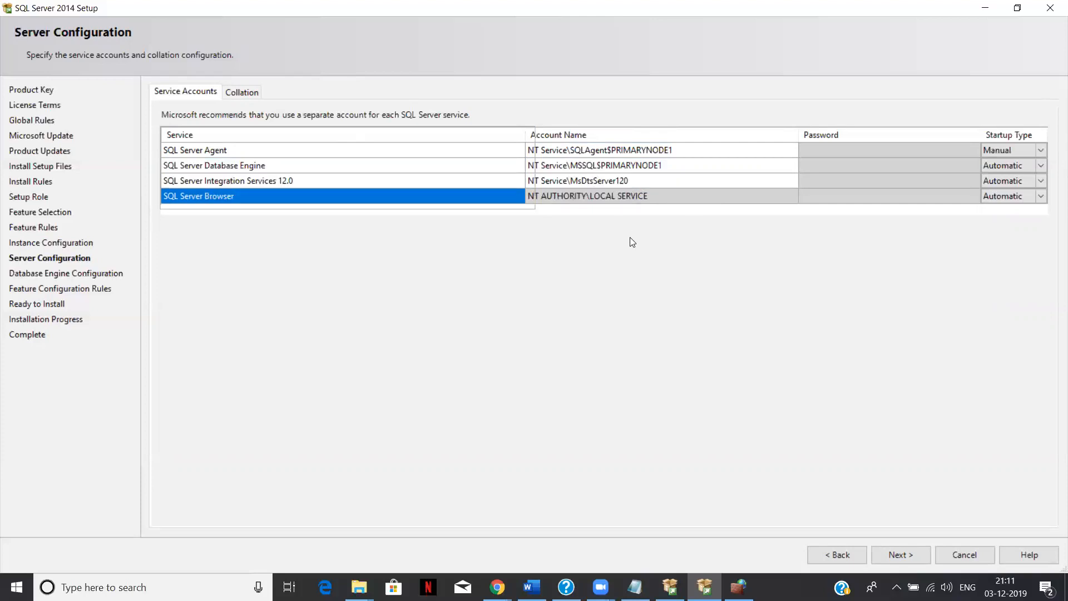
Check the password fields beside the service accounts of all four SQL Server services
click(919, 151)
click(895, 168)
click(710, 164)
click(711, 151)
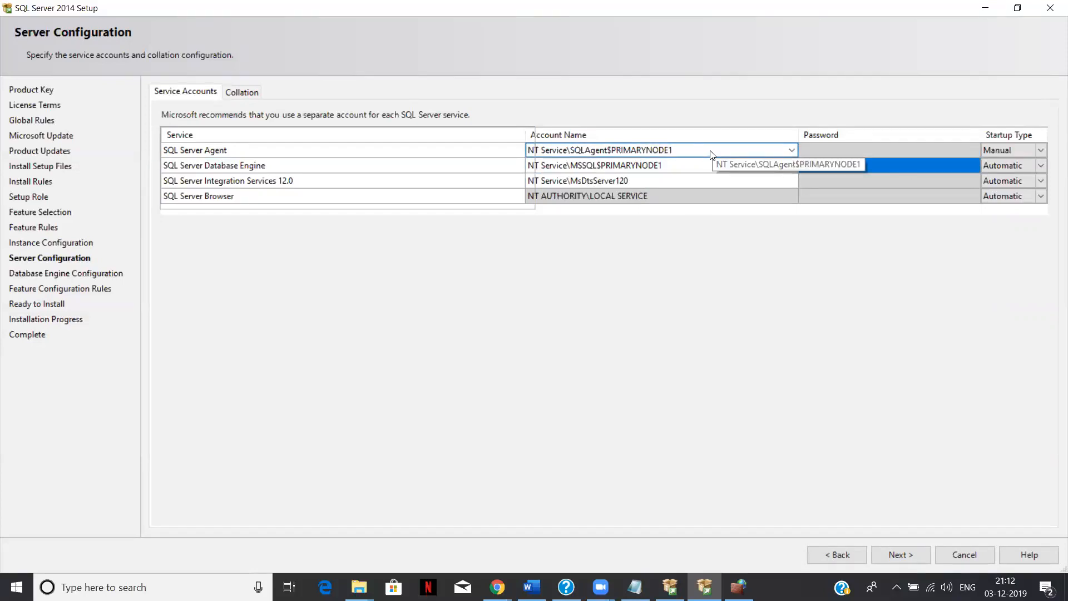
click(841, 144)
click(841, 147)
click(841, 167)
click(832, 180)
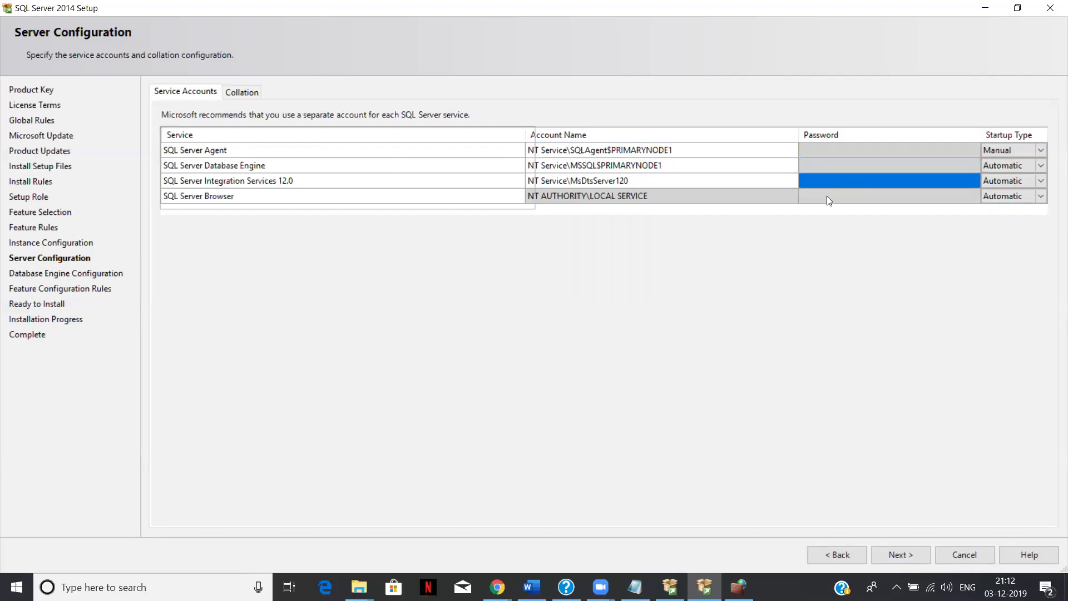
click(828, 196)
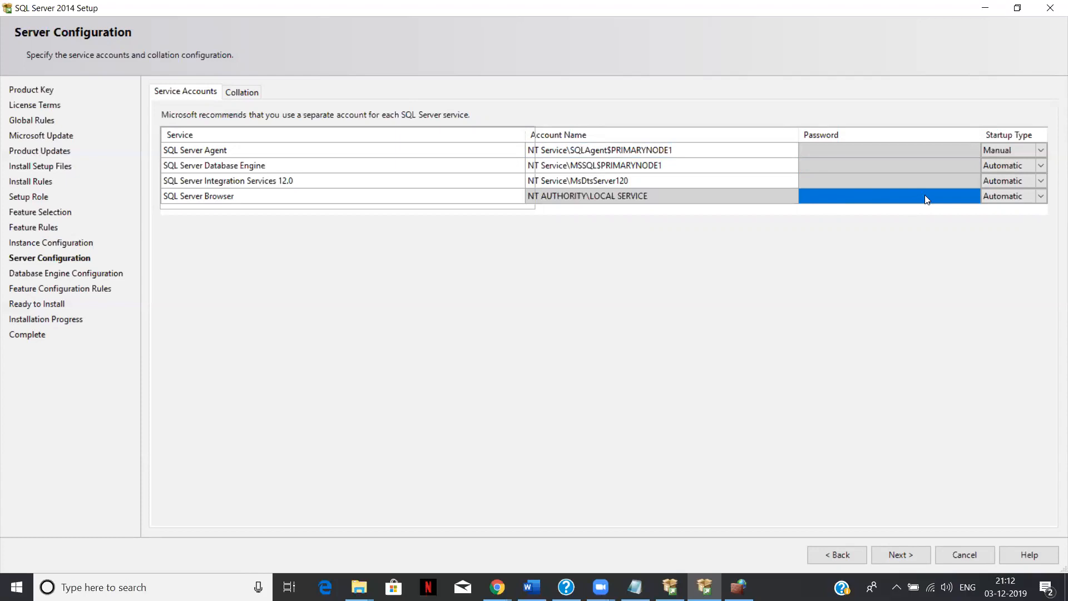
Set the startup type of SQL Server Agent to Automatic
click(1042, 151)
click(1042, 153)
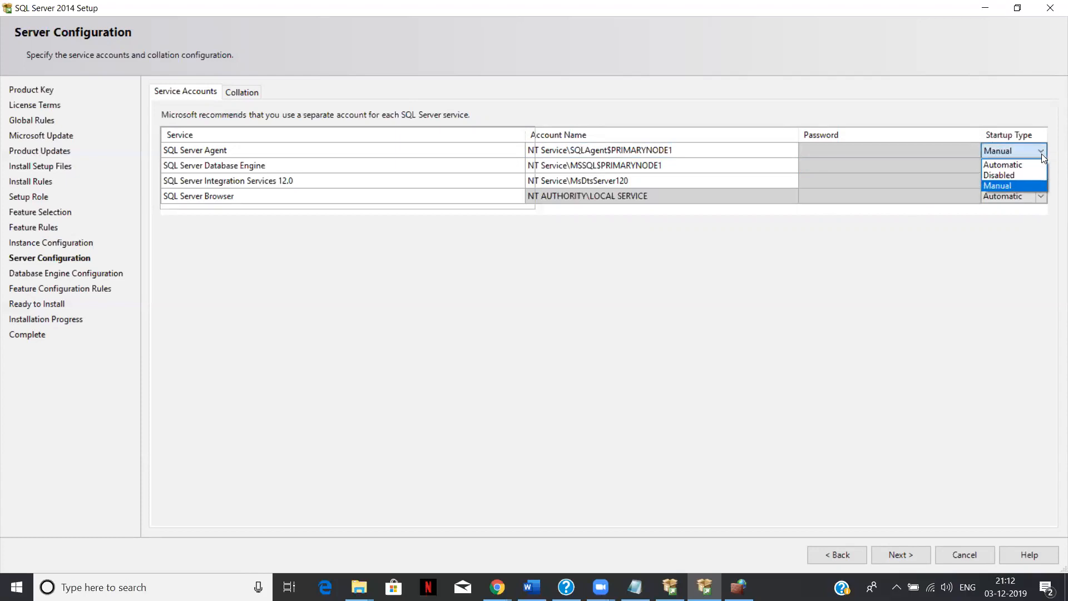
click(1013, 183)
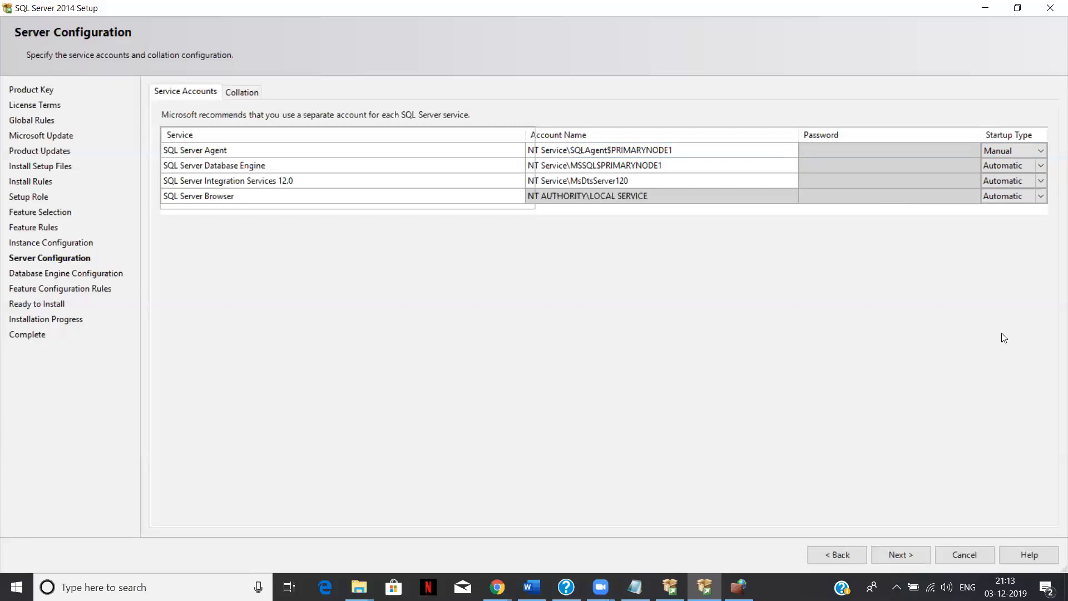
click(1041, 152)
click(1020, 163)
click(1036, 154)
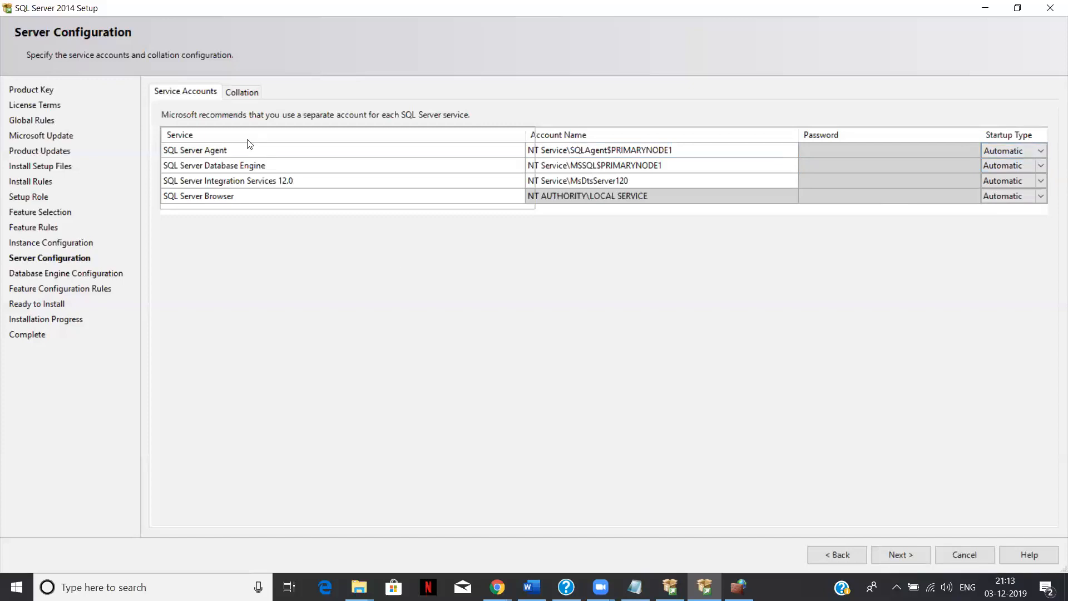
click(245, 154)
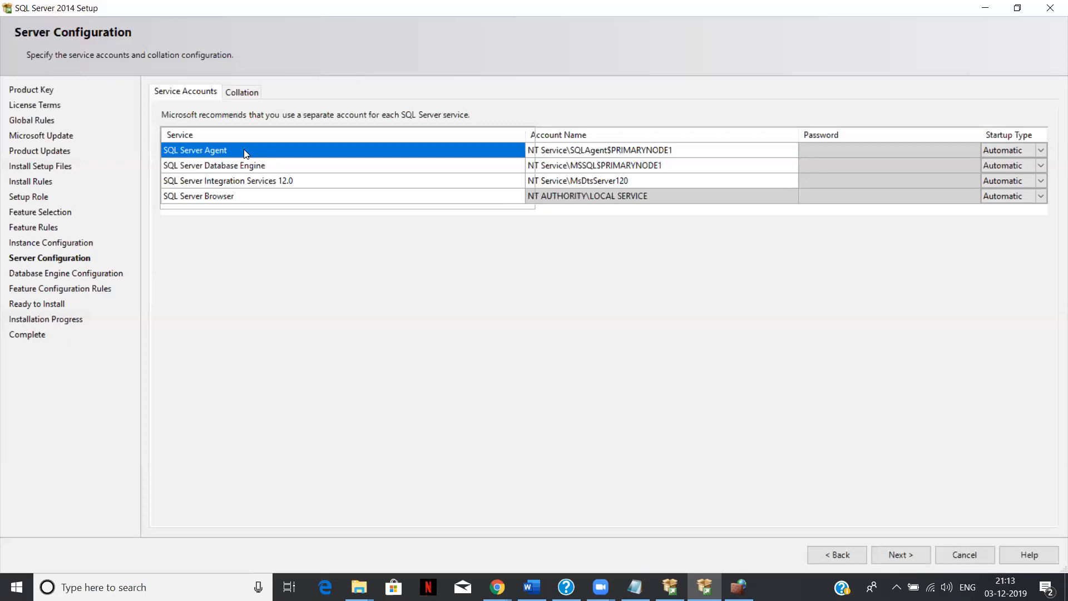
Examine the alternative collations SQL_Latin1_General_CP1_CI_AI and SQL_Icelandic_Pref_CP1_CI_AS for the Database Engine, and cancel the customization
click(232, 93)
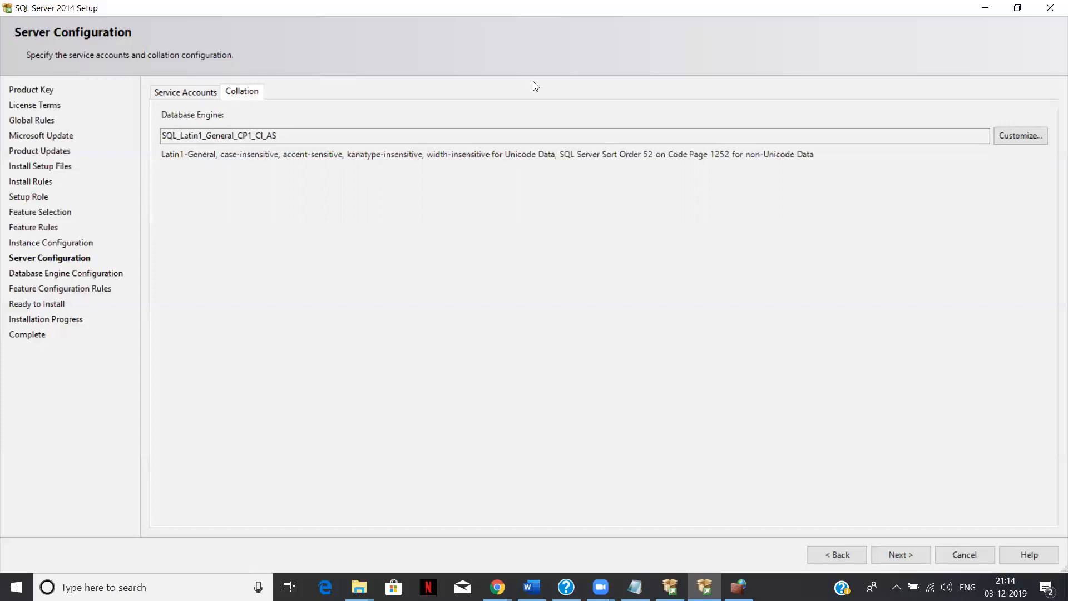
click(1011, 136)
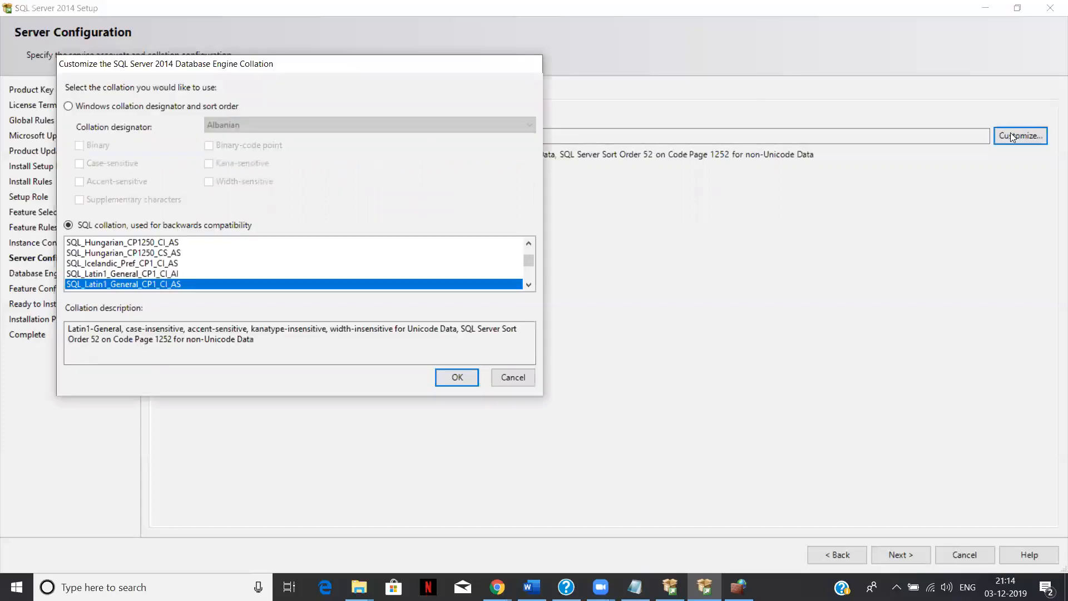
click(154, 274)
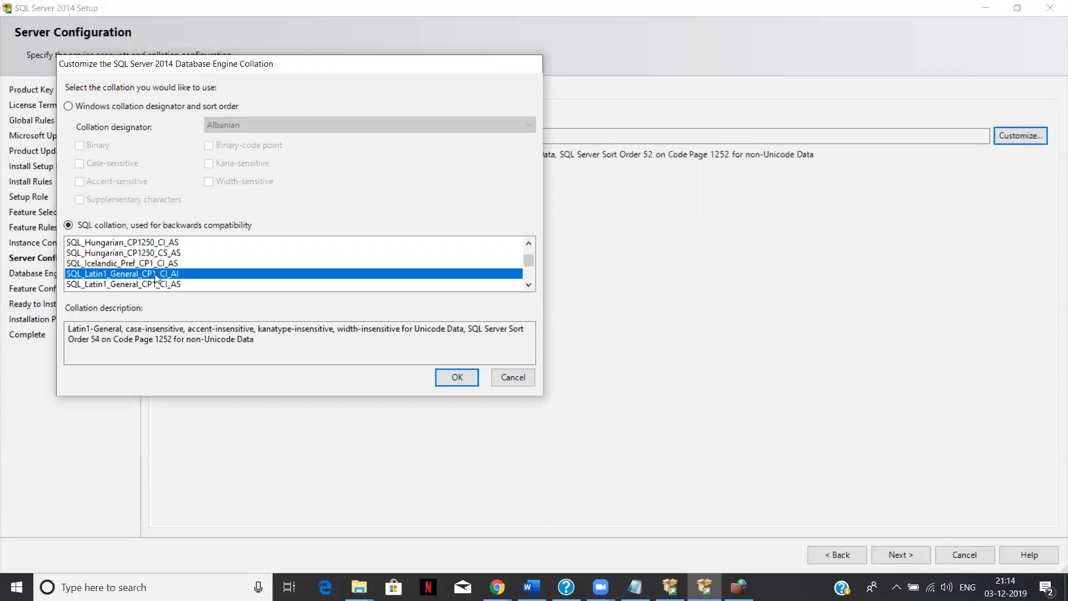
click(155, 265)
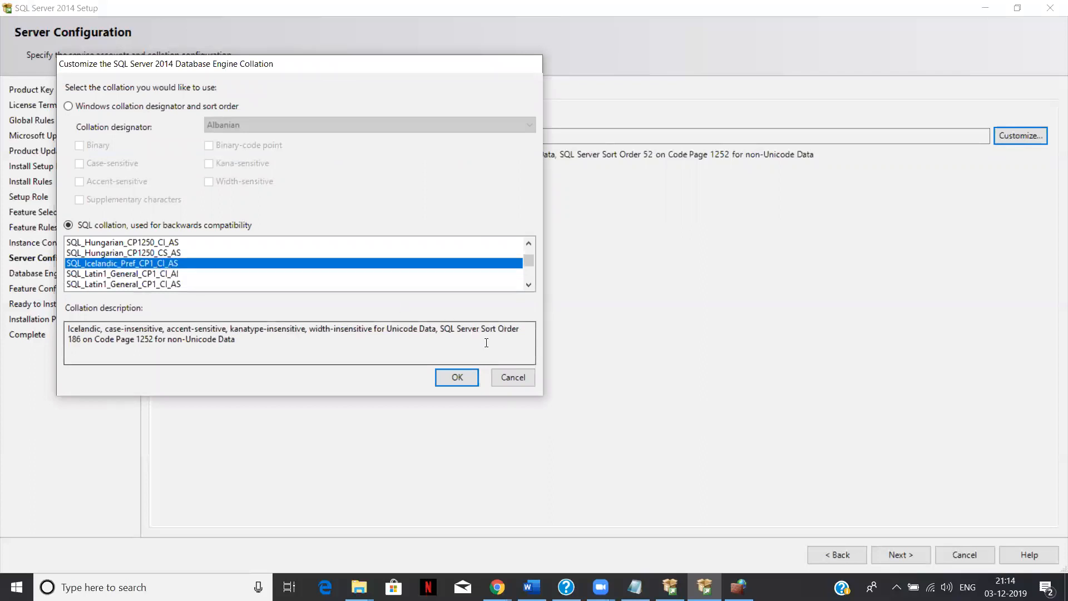
click(506, 376)
Examine the parts of the Database Engine collation name SQL_Latin1_General_CP1_CI_AS
drag(300, 137, 244, 135)
click(260, 136)
double_click(260, 136)
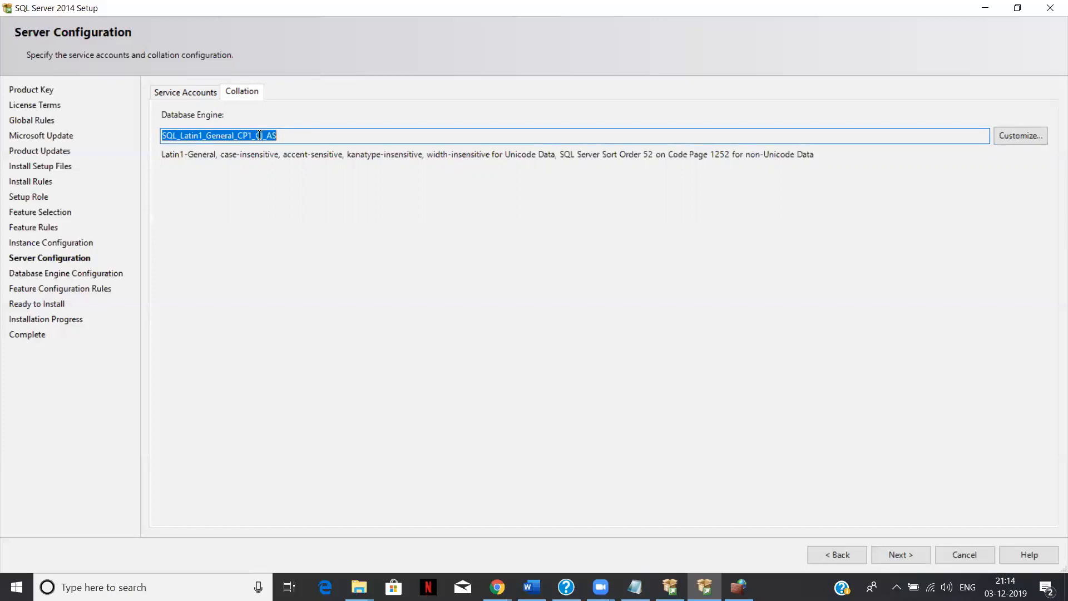
click(259, 136)
double_click(260, 135)
click(243, 135)
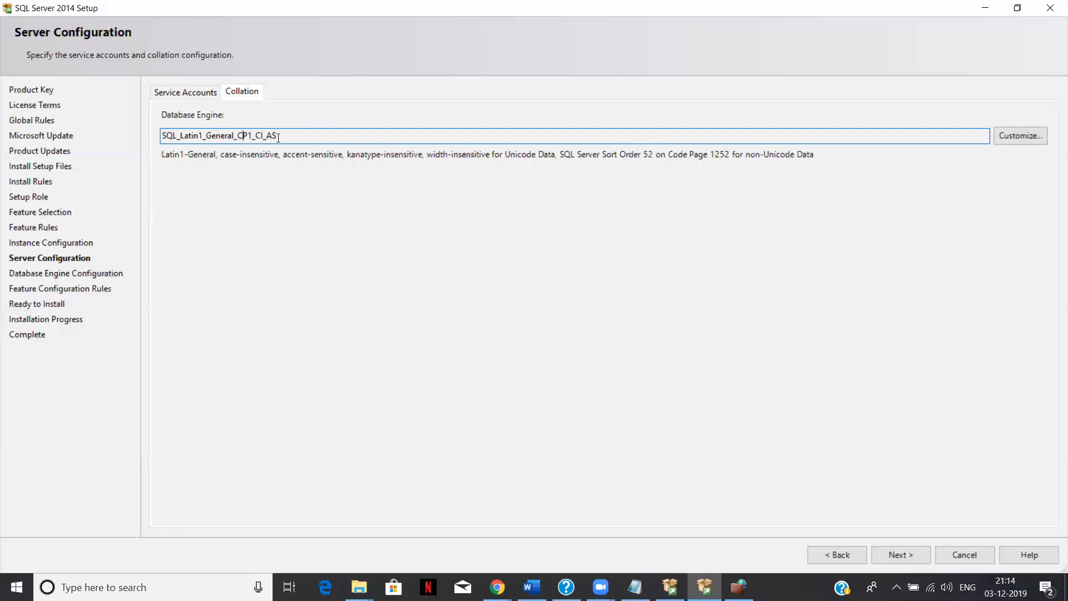
drag(278, 136, 158, 134)
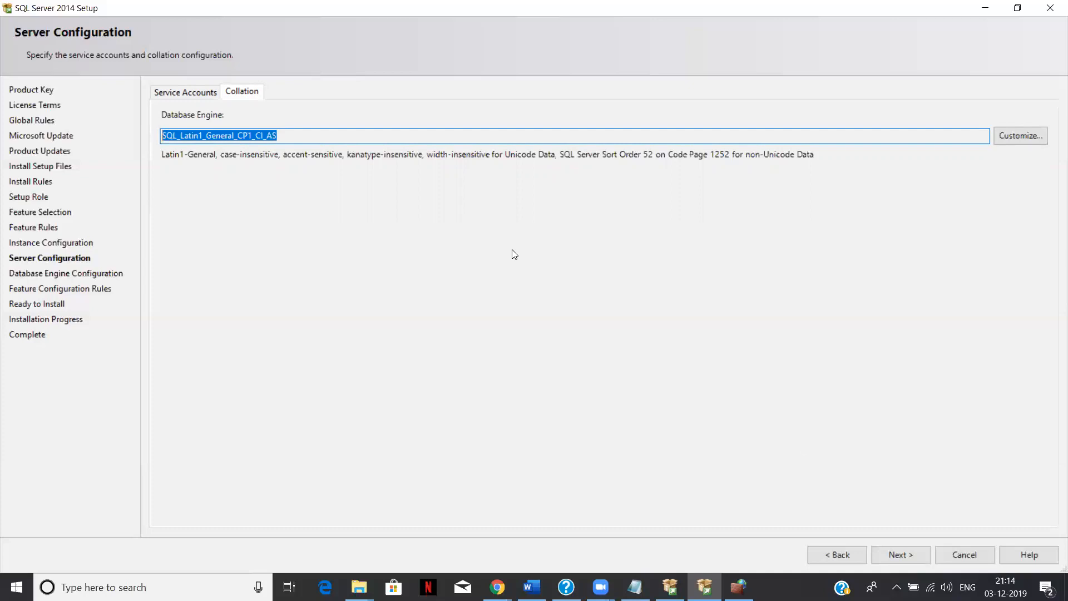
Recheck the service accounts and the Database Engine collation, and continue to Database Engine Configuration
click(188, 96)
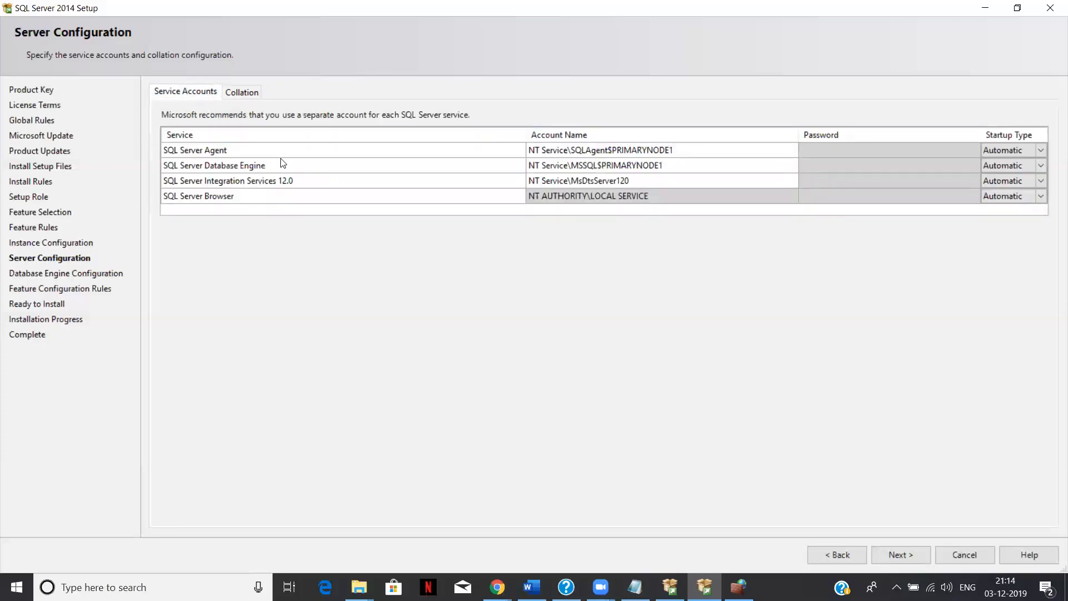
click(243, 98)
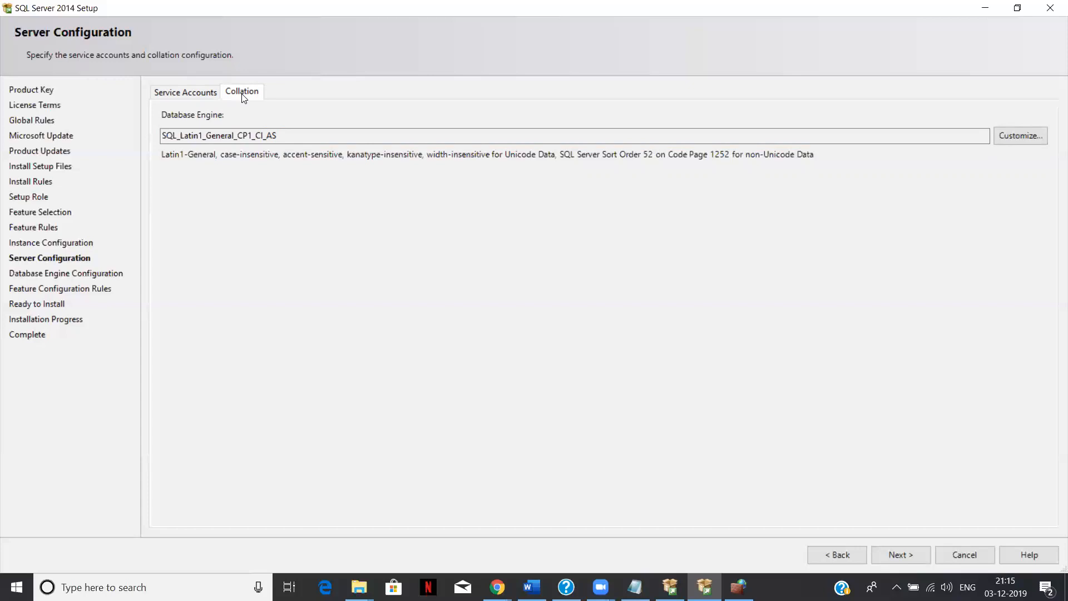
click(285, 136)
drag(186, 142, 163, 141)
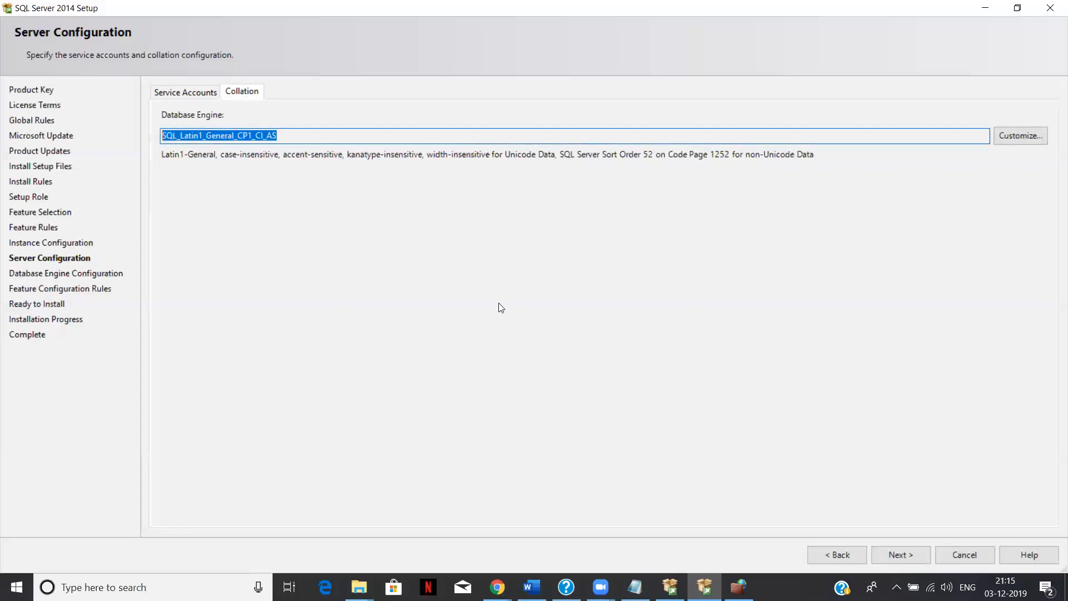
click(894, 553)
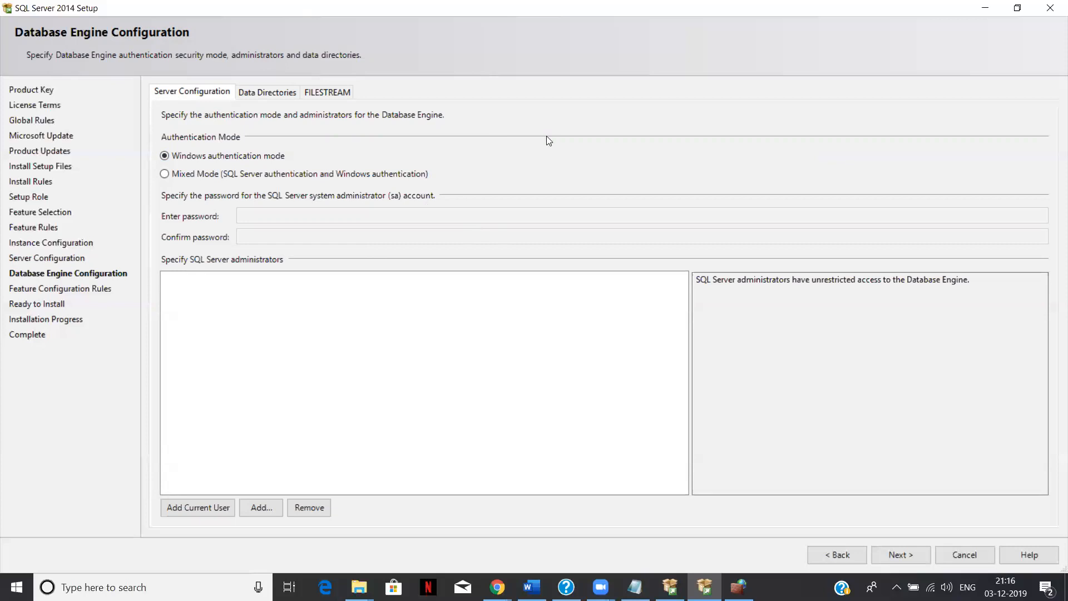
Choose Mixed Mode authentication, and enter and confirm the password for the sa system administrator account
click(238, 177)
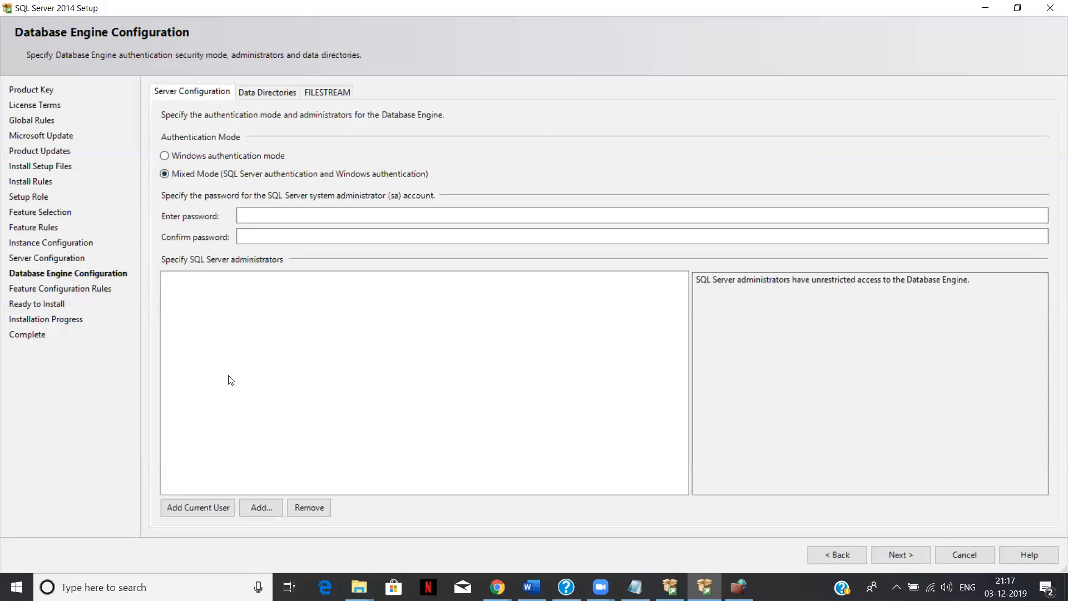
click(270, 217)
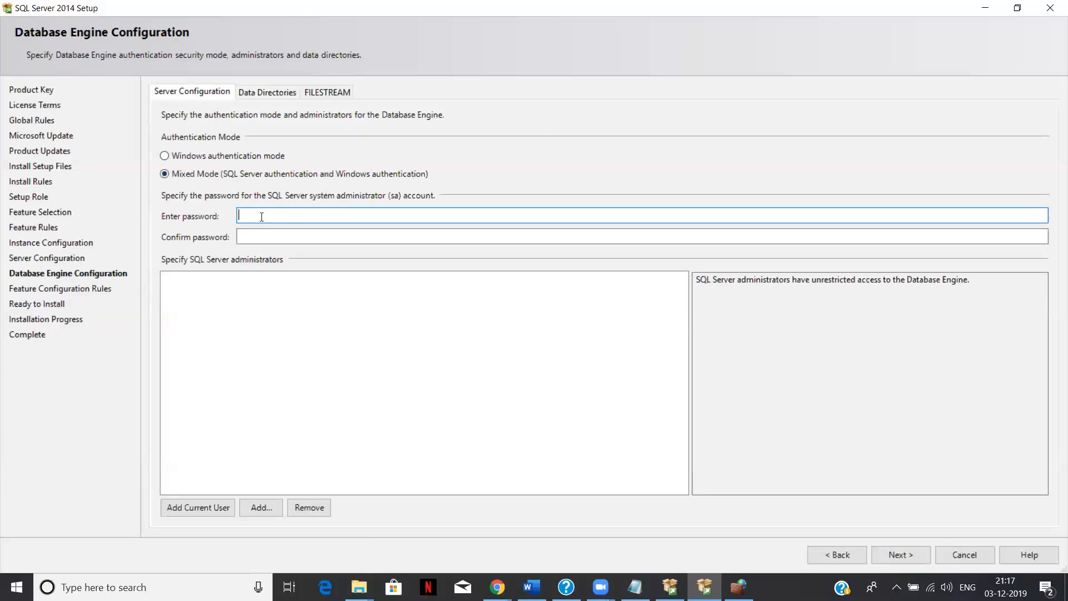
text(••••••••••••)
key(Tab)
text(••••••••••••)
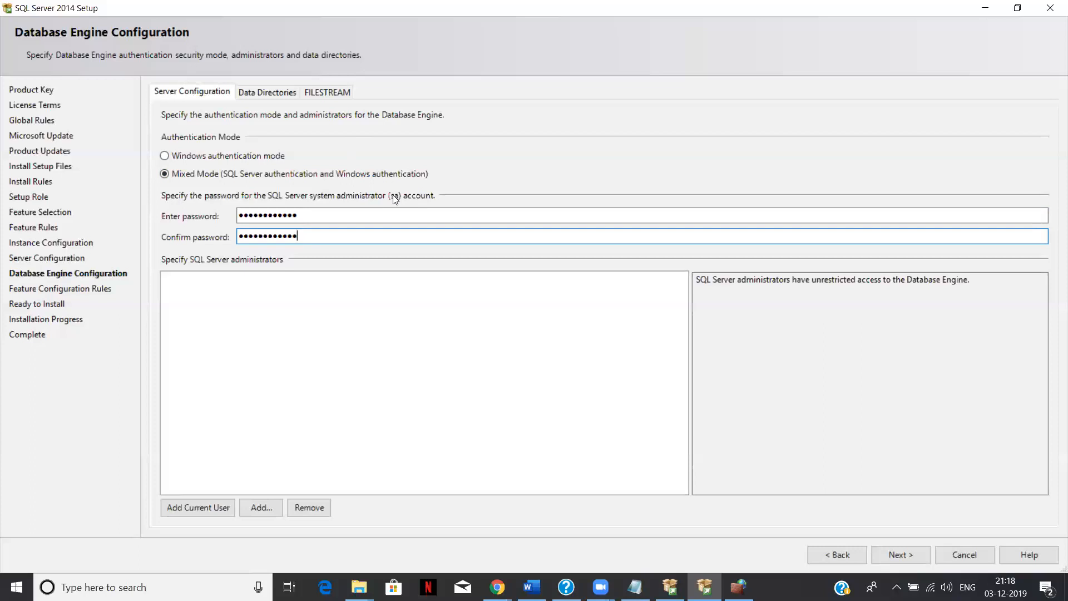
double_click(301, 214)
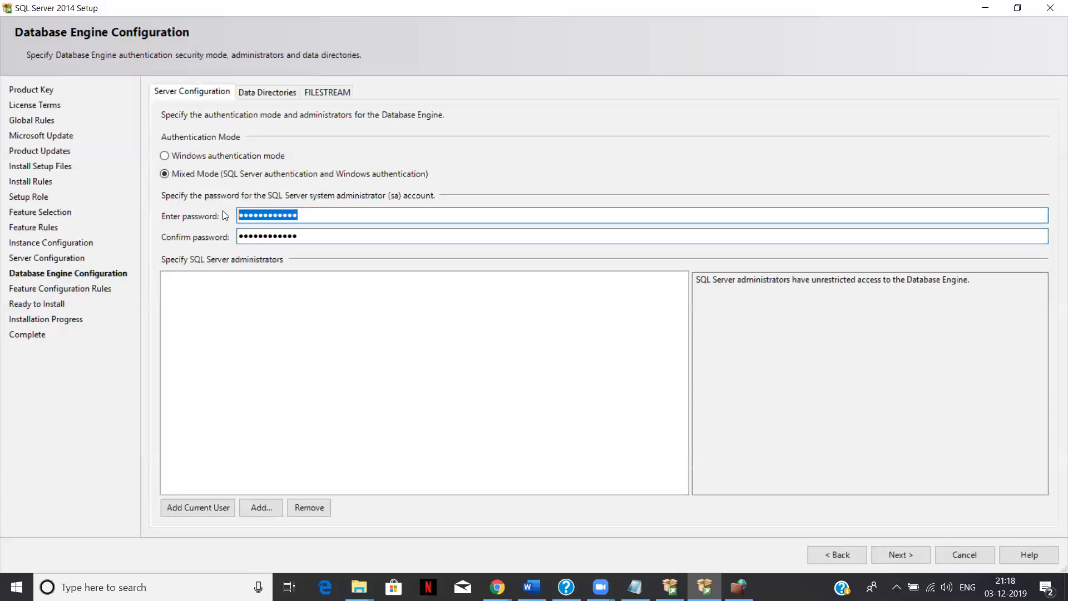
double_click(295, 237)
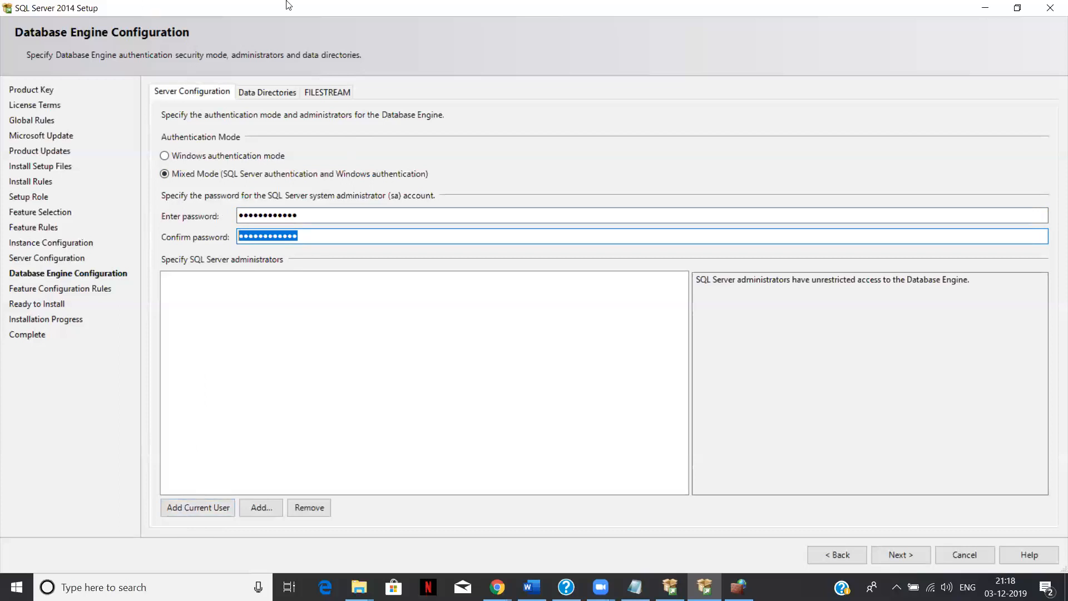
Add the current Windows user as a SQL Server administrator for the Database Engine
click(211, 506)
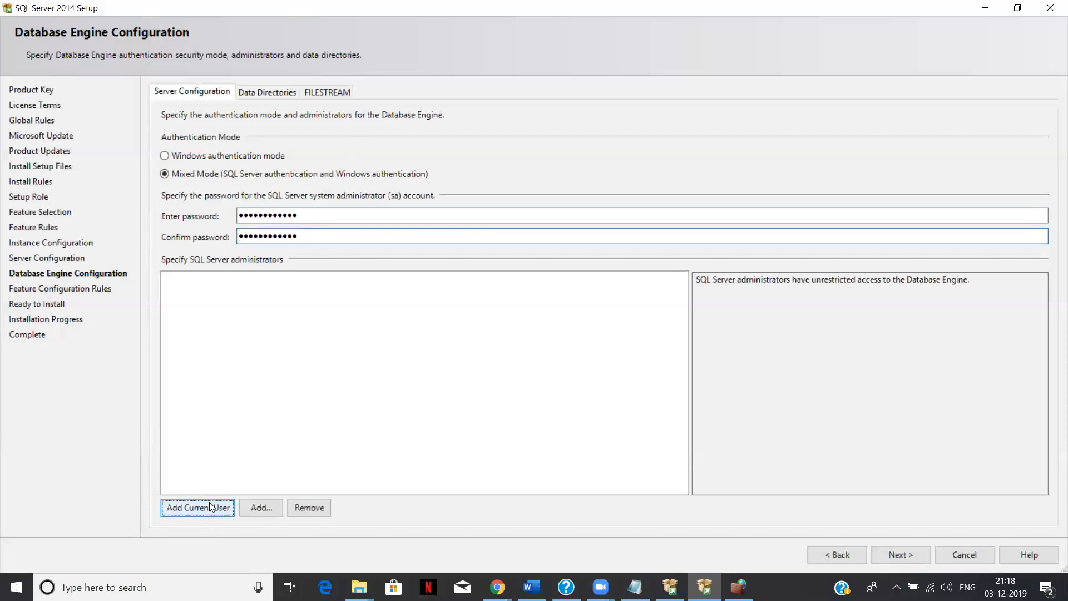
click(211, 507)
click(222, 462)
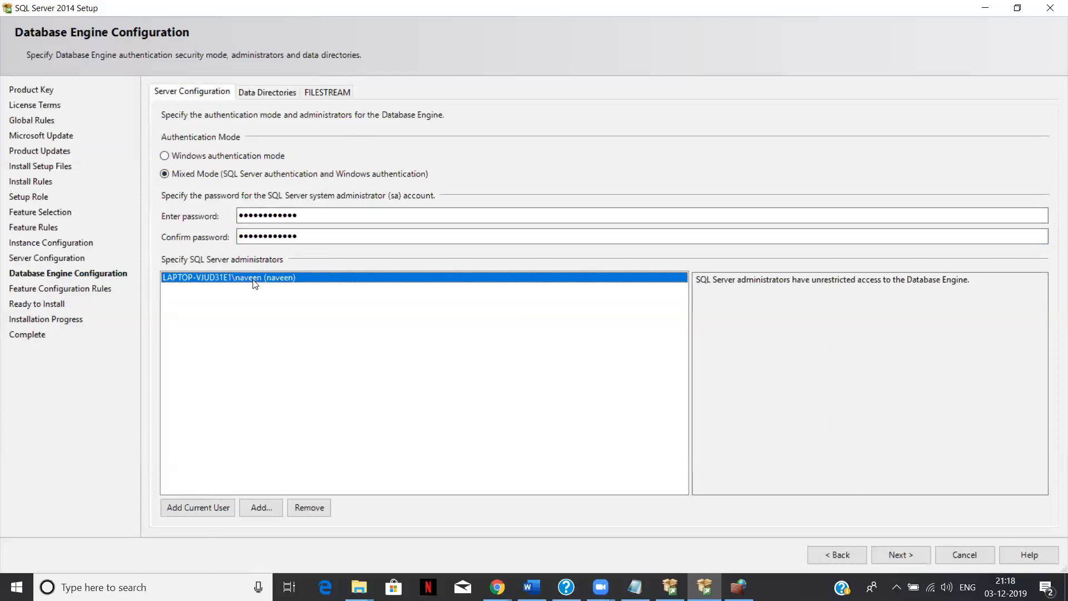
click(259, 507)
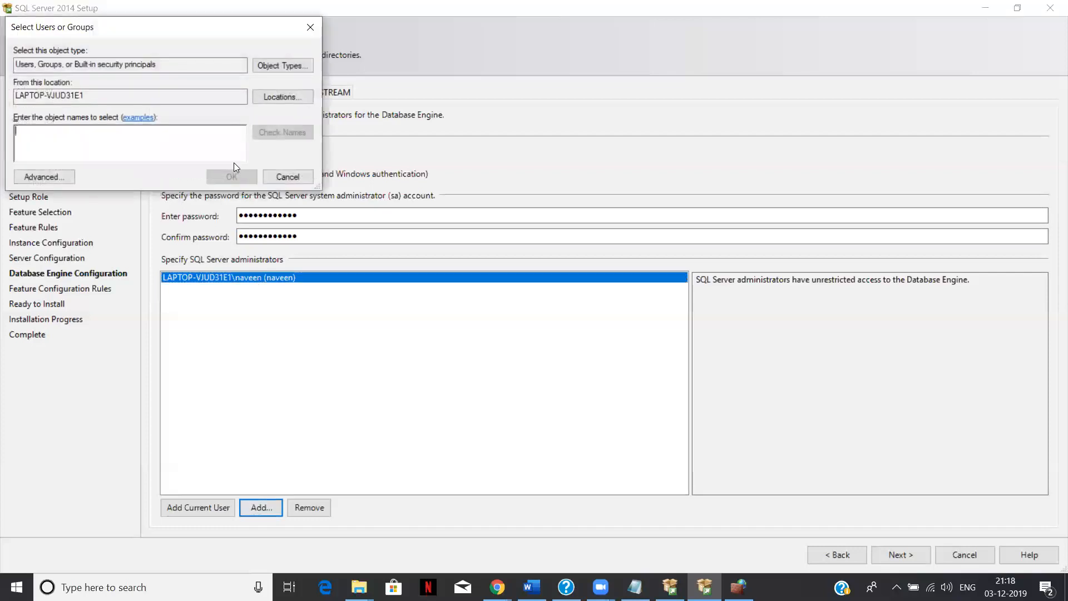
text(ram)
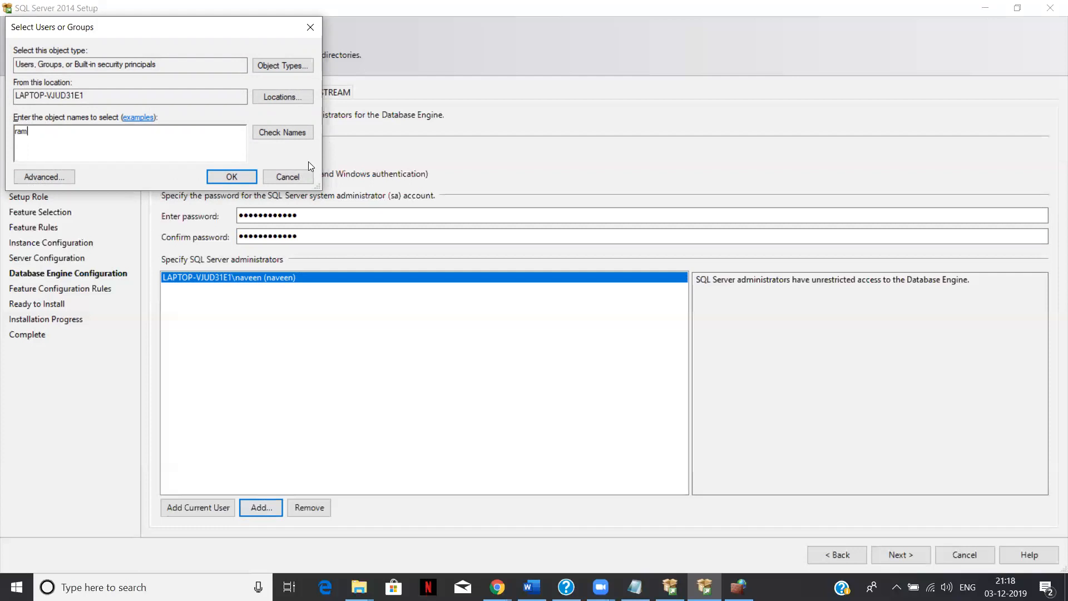
click(292, 177)
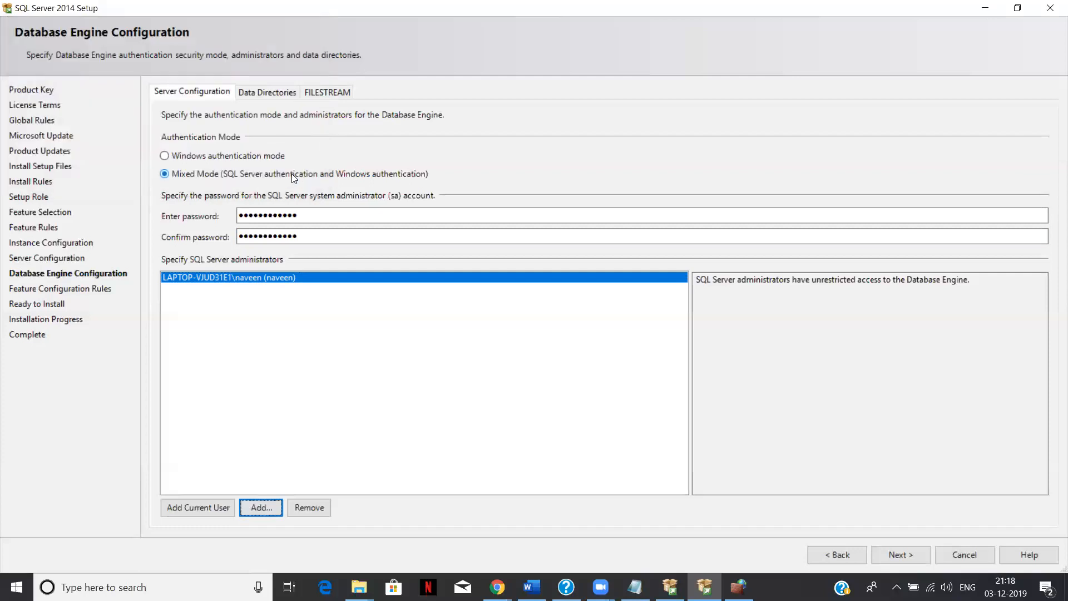
click(234, 283)
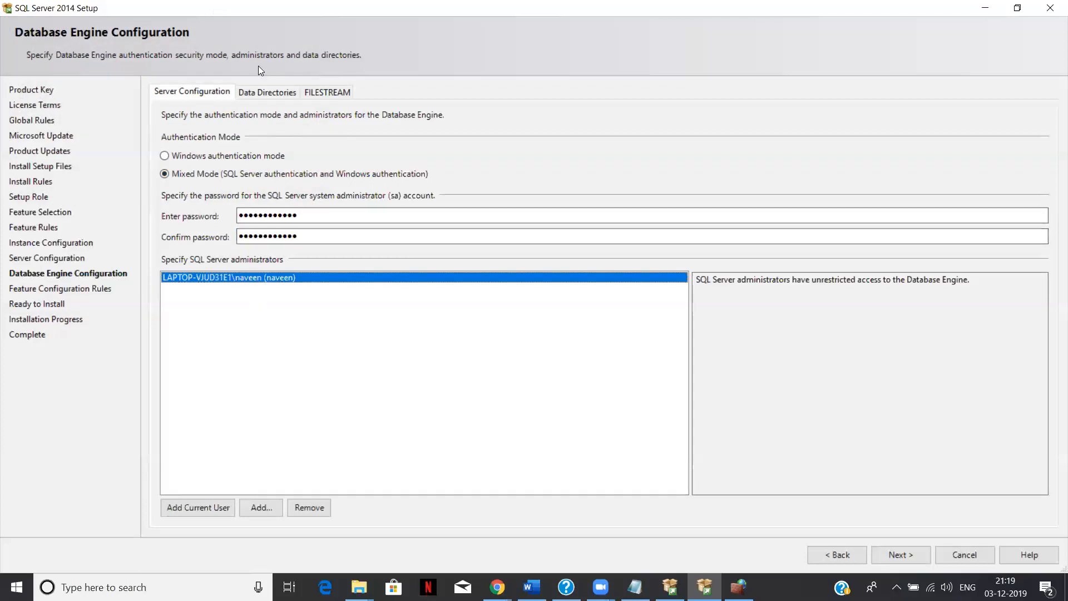
Examine the Database Engine's default data directories, in particular the data root directory
click(250, 94)
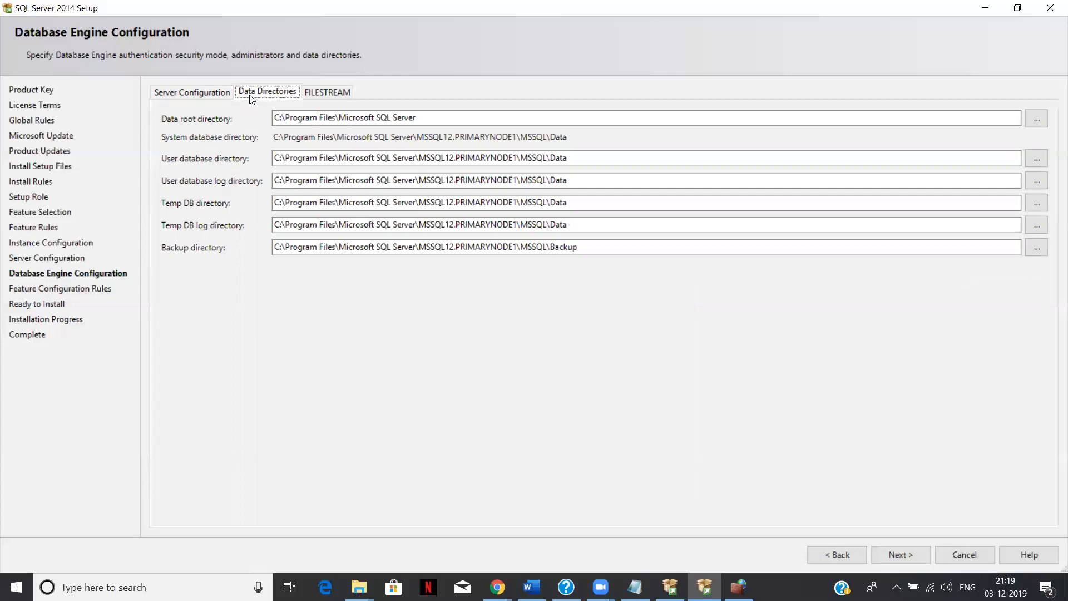
click(225, 96)
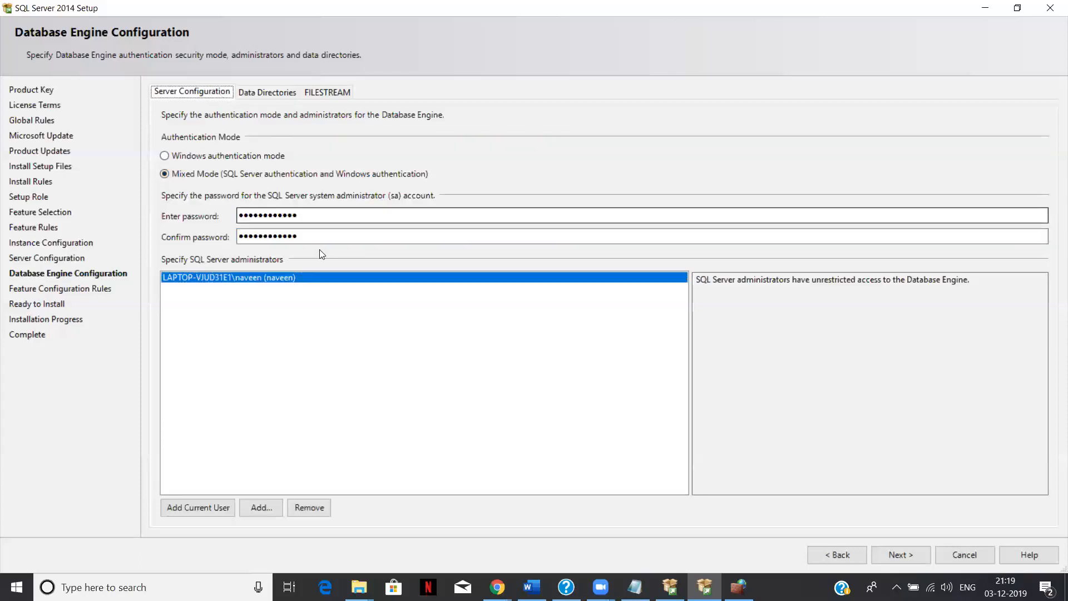
click(275, 93)
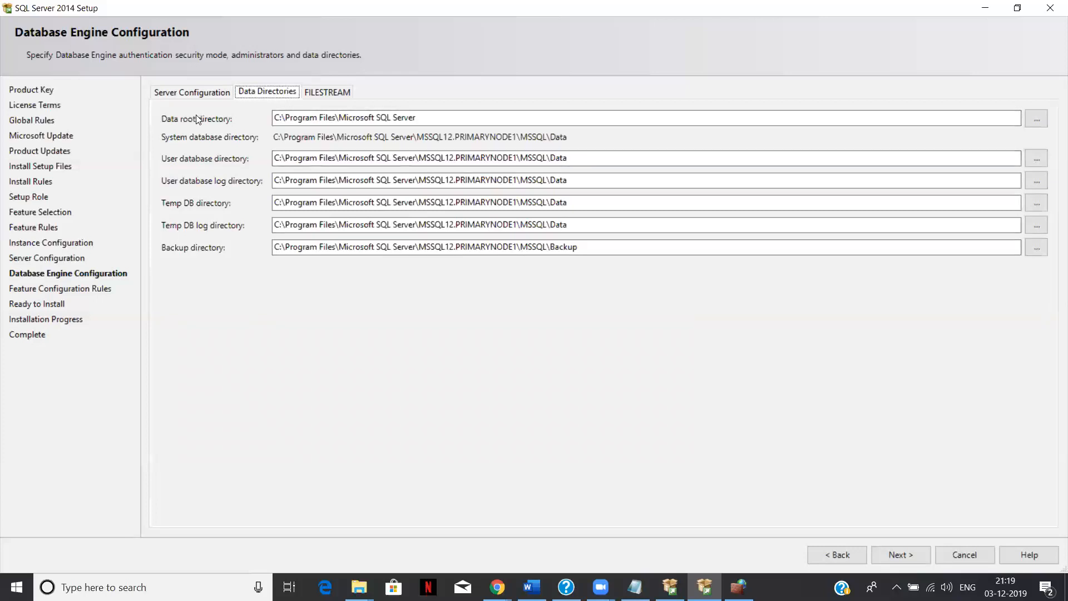
click(408, 117)
drag(416, 117, 272, 116)
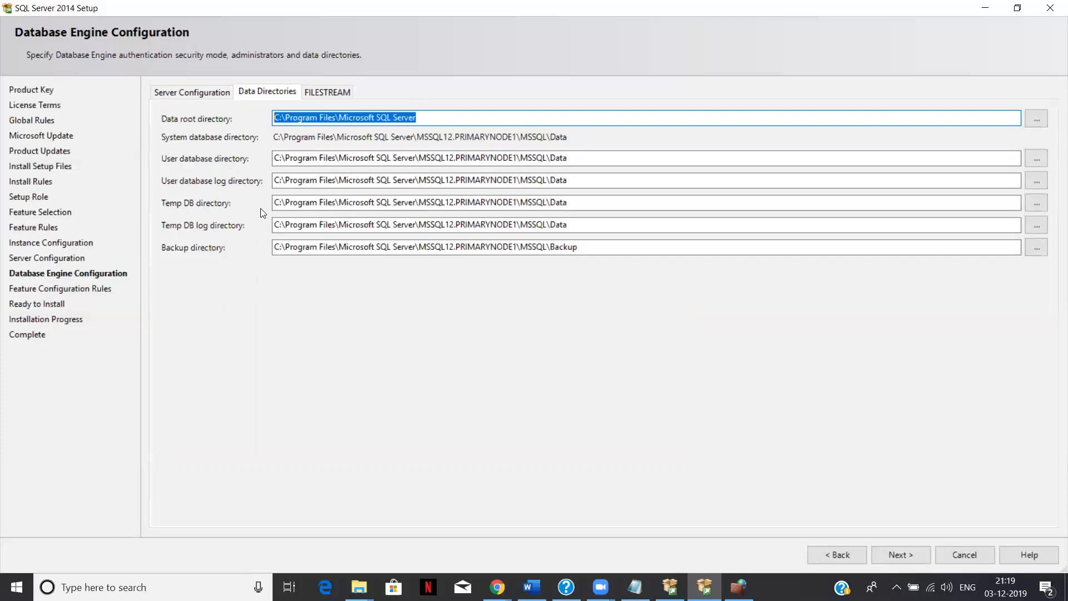
click(1036, 160)
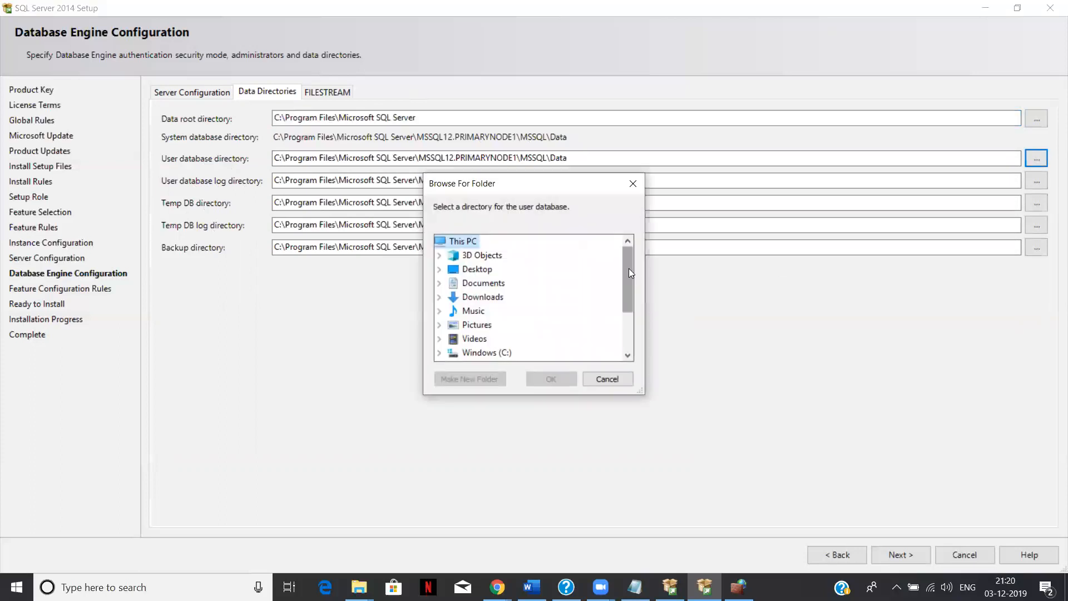
drag(630, 285, 630, 308)
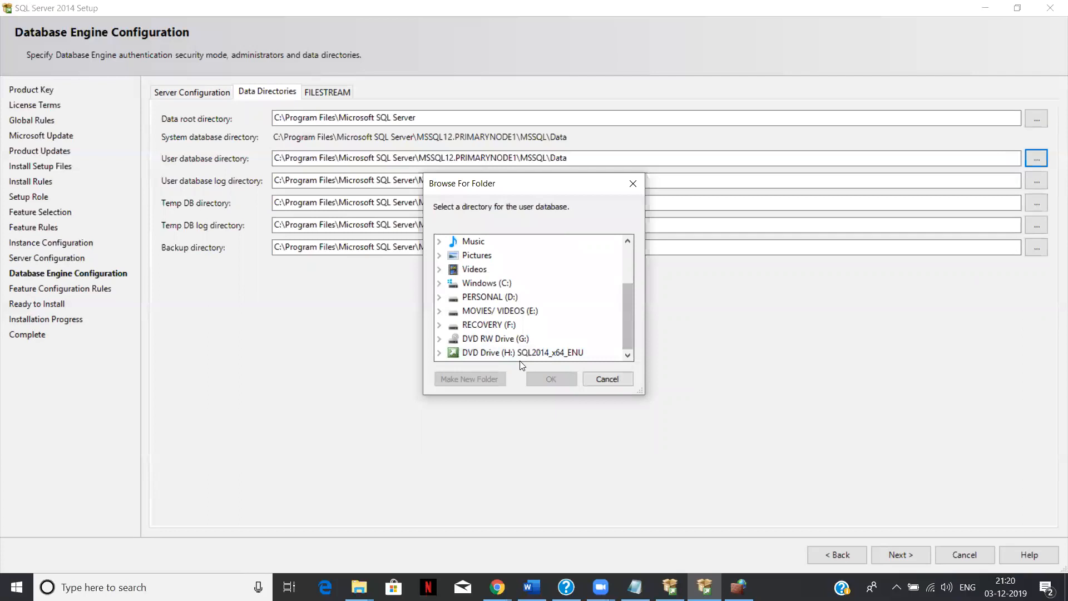
click(509, 297)
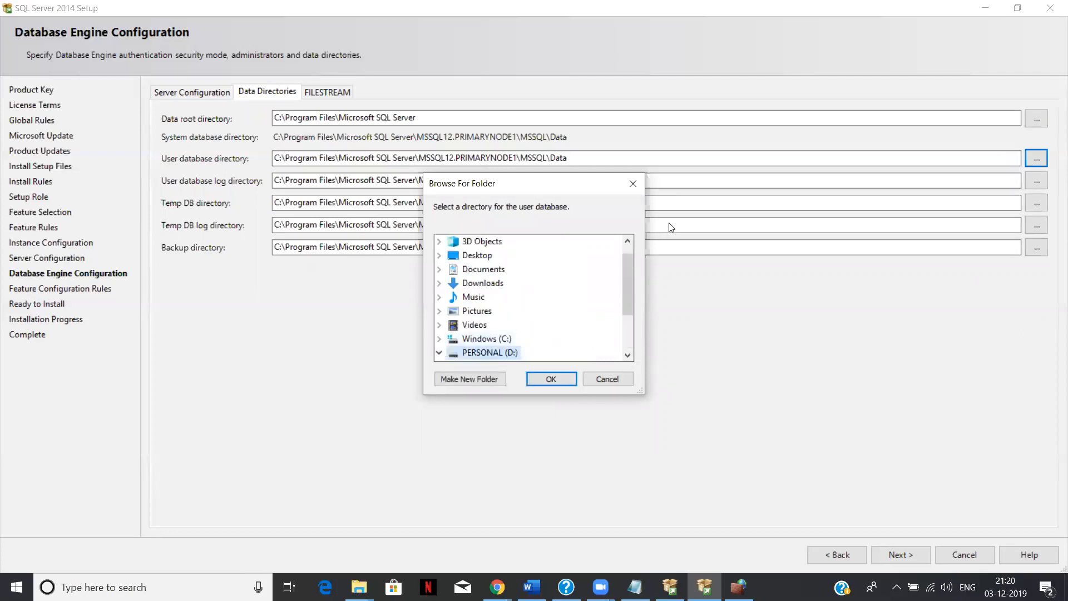
drag(628, 267, 628, 283)
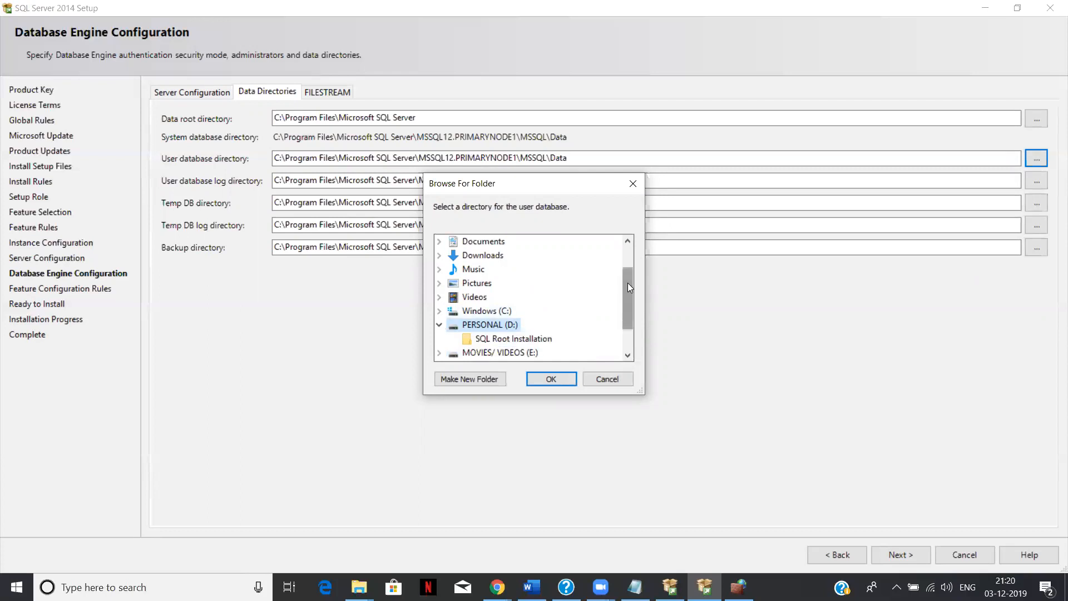
click(596, 373)
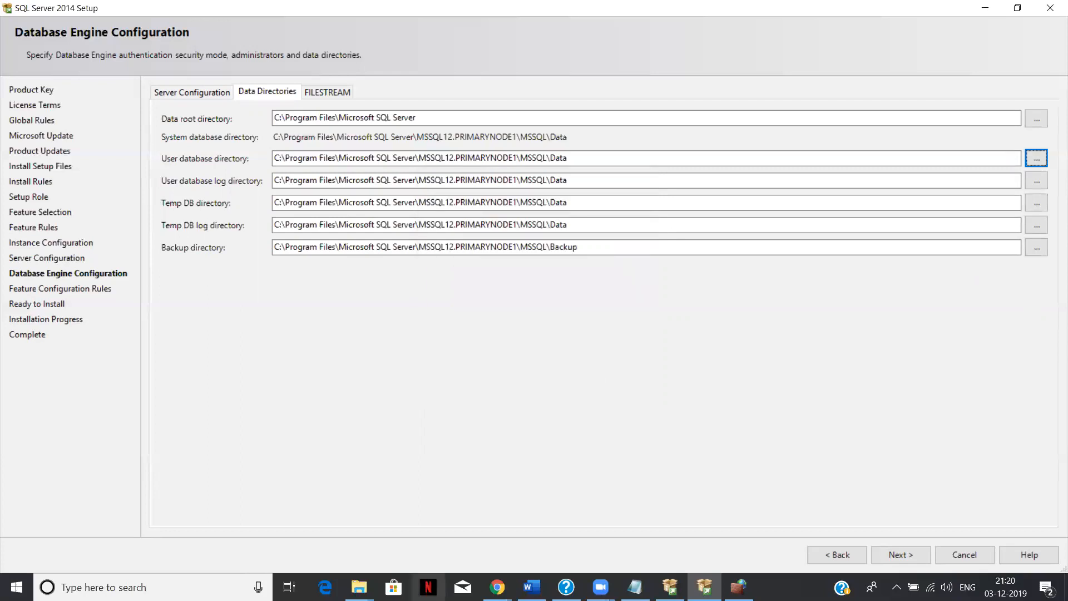
Switch to File Explorer and examine the drives available on This PC for storing the database files
key(super+e)
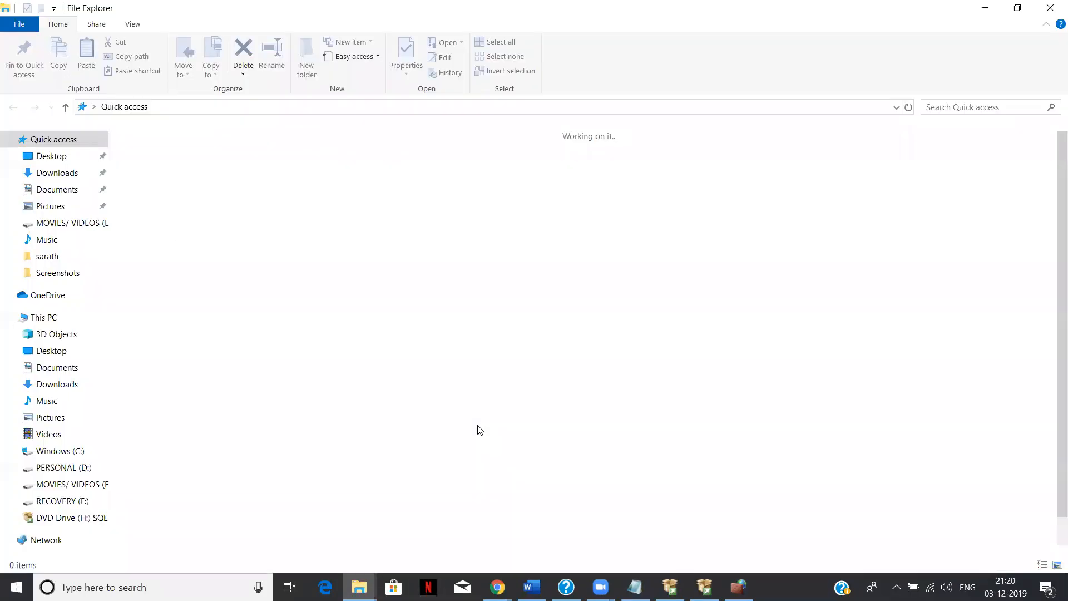
click(54, 318)
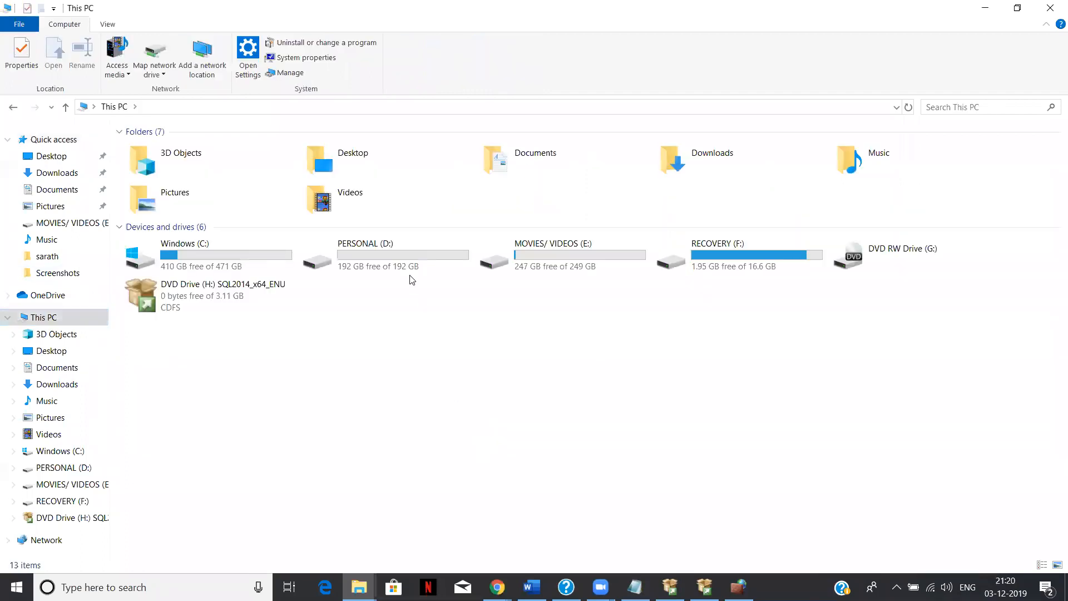
drag(411, 278, 913, 231)
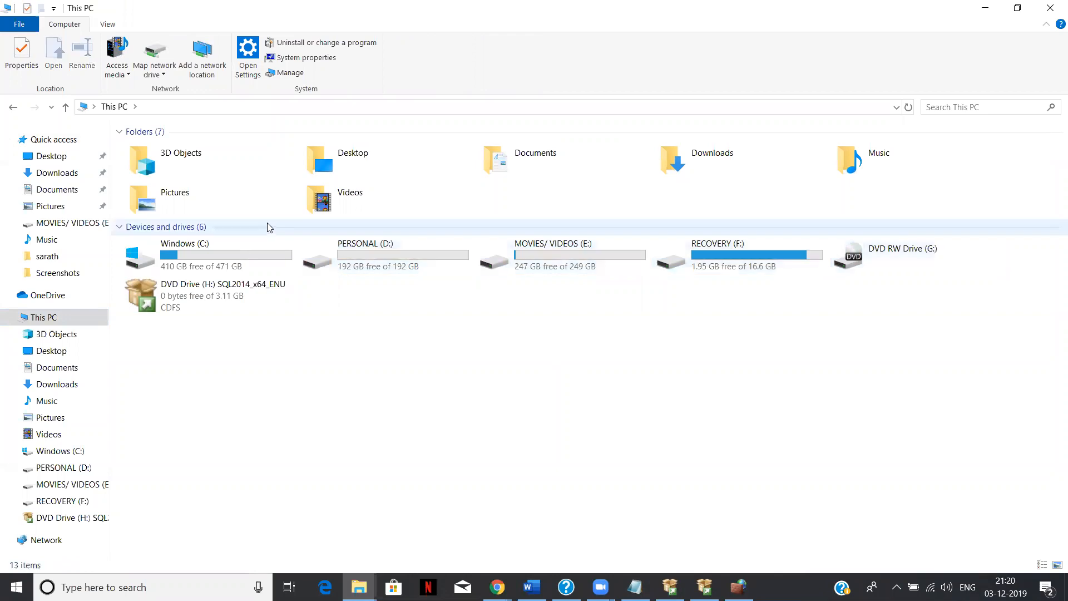
click(254, 253)
click(382, 251)
click(573, 246)
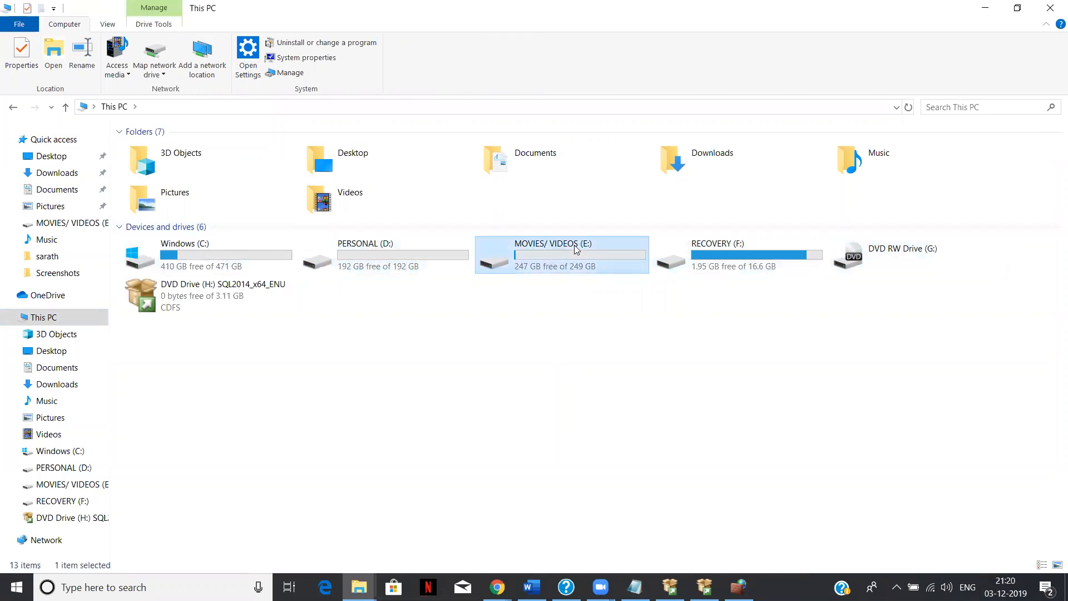
click(690, 262)
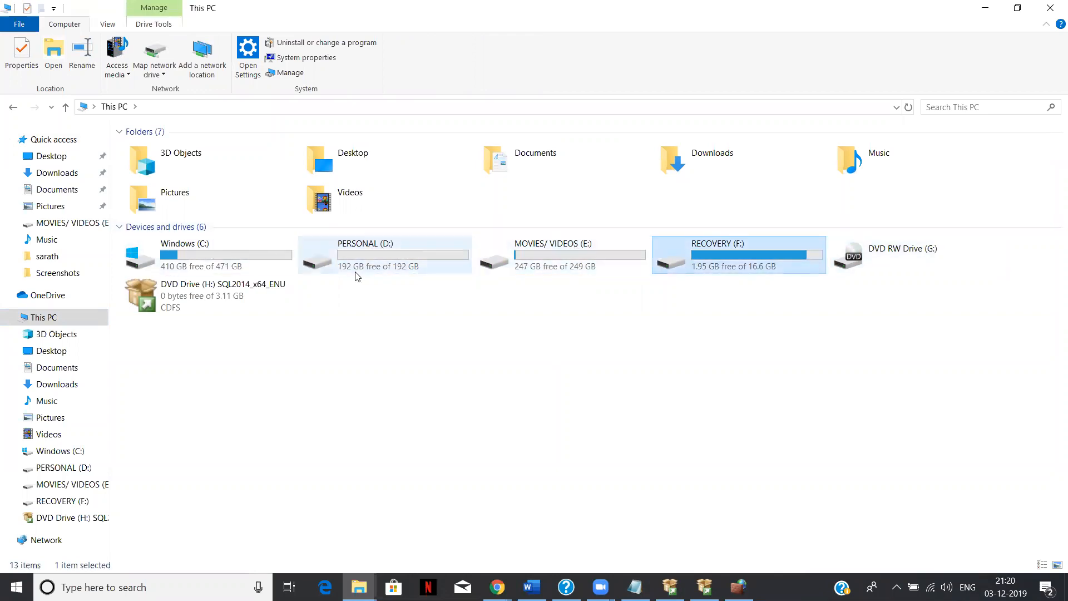
Create a folder named SQL DATA on the PERSONAL (D:) drive
double_click(379, 254)
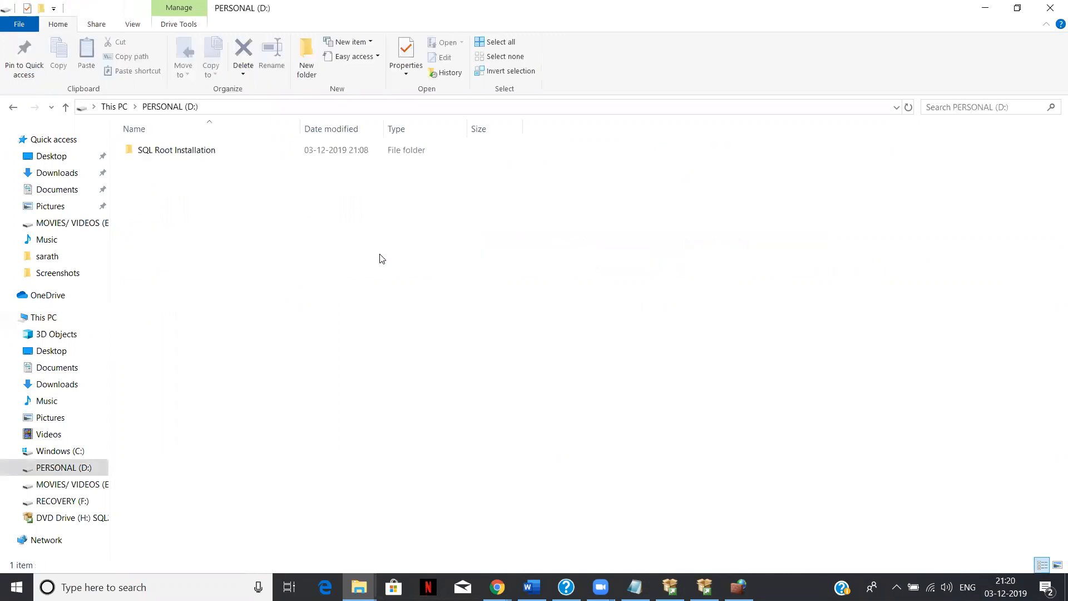
right_click(231, 209)
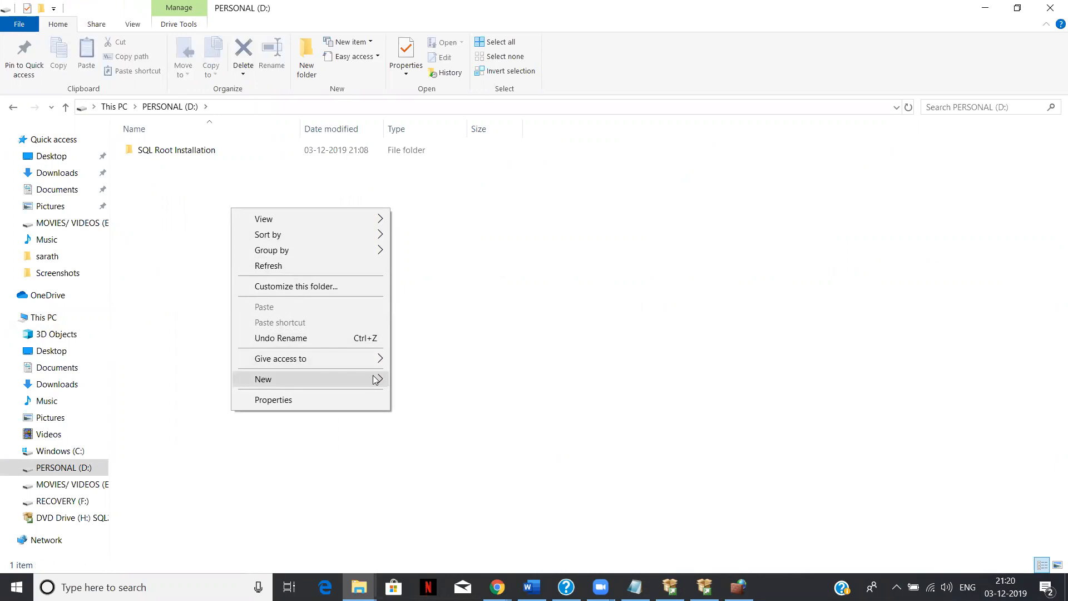
click(593, 297)
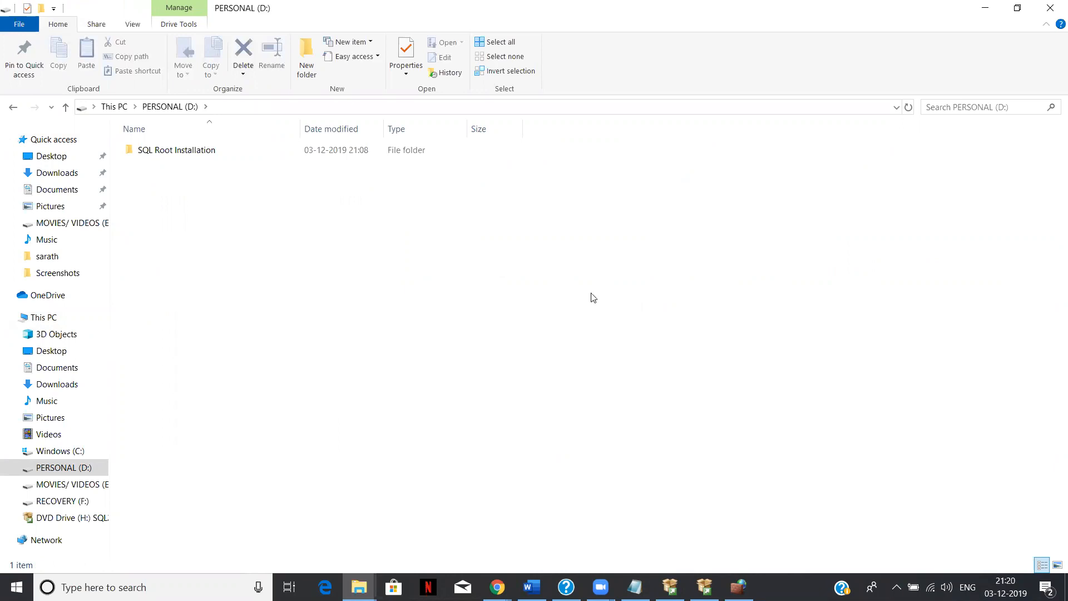
right_click(335, 235)
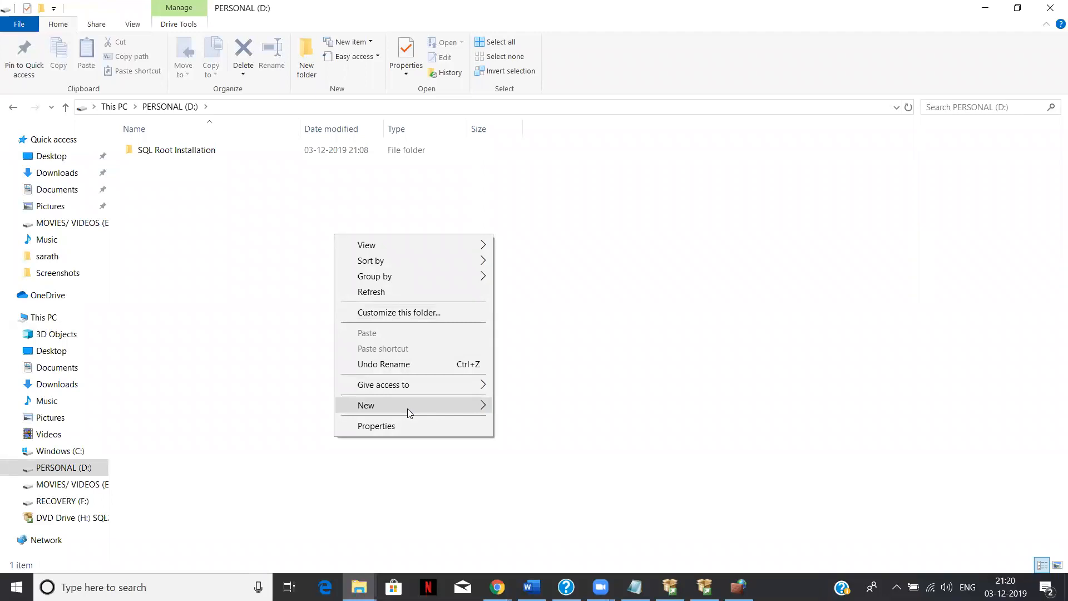
click(504, 406)
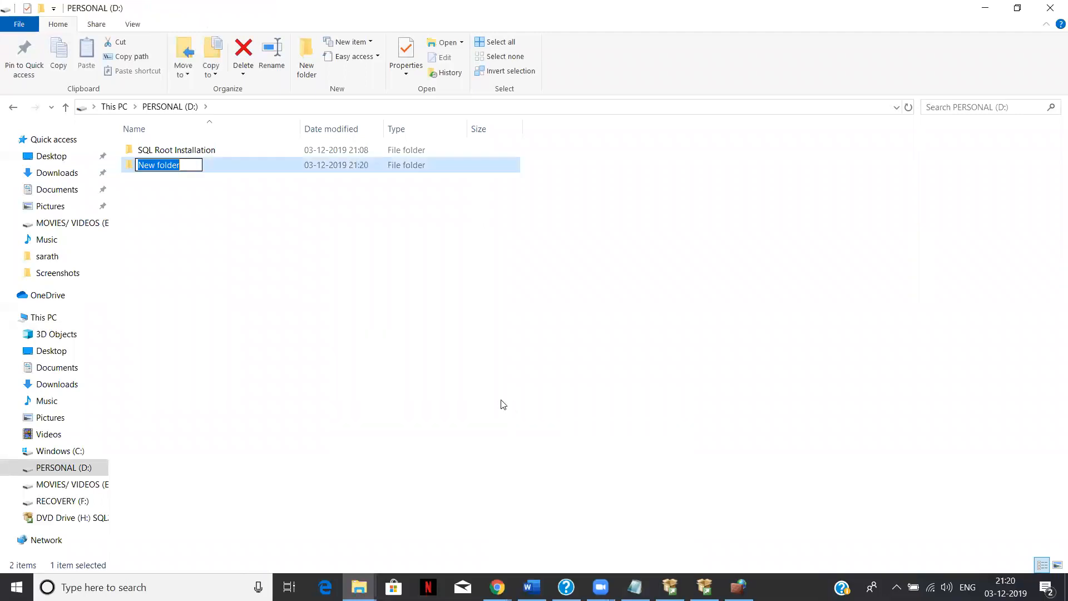
text(SQL DTA)
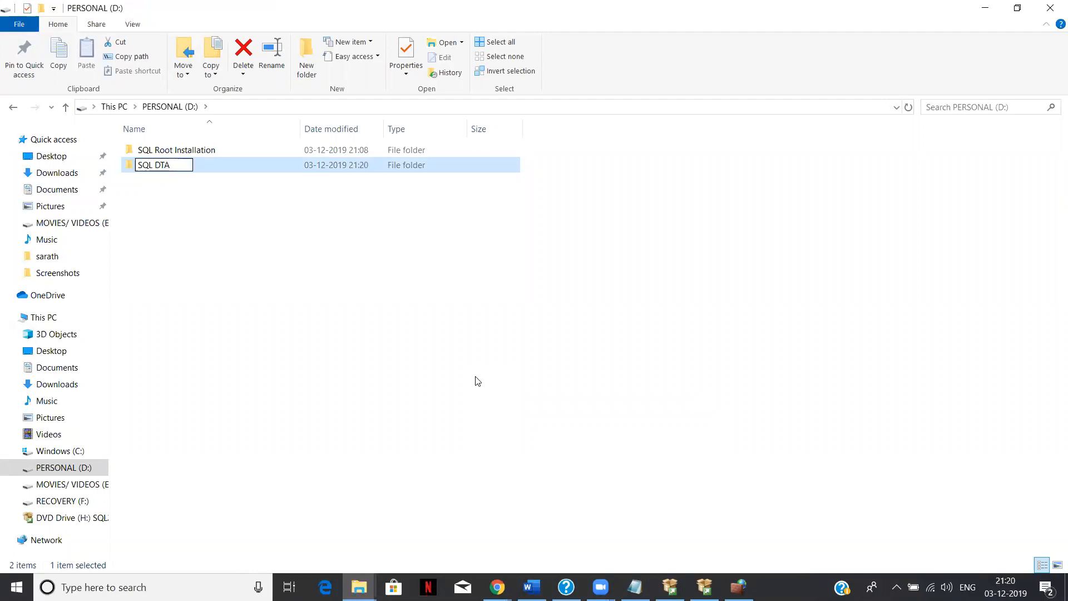
key(BackSpace)
key(BackSpace)
text(ATA)
key(Return)
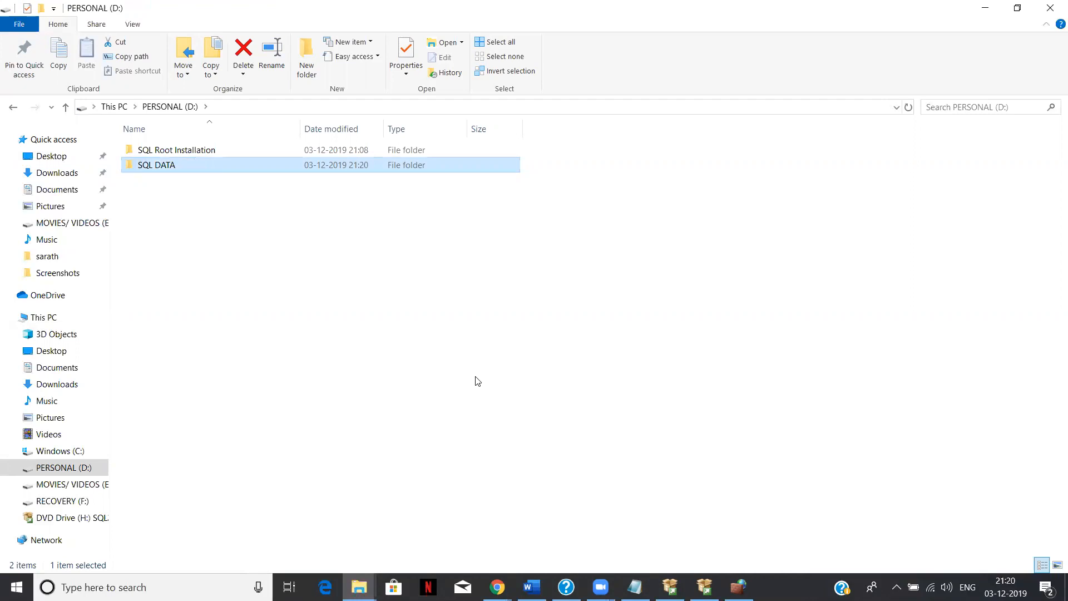
Create a folder named SQL Log on the MOVIES/ VIDEOS (E:) drive
click(122, 109)
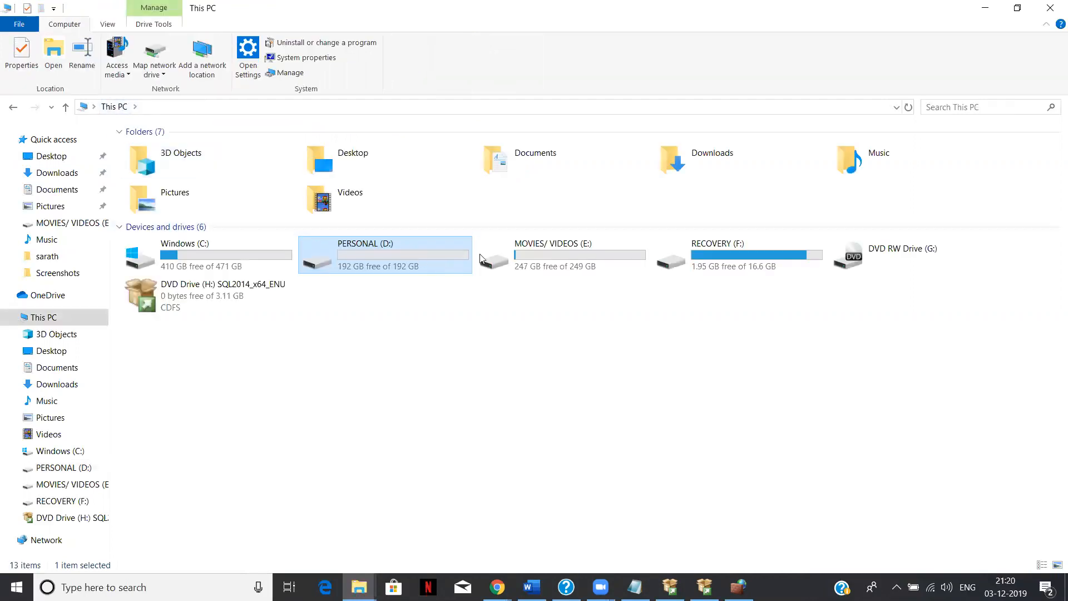
double_click(517, 255)
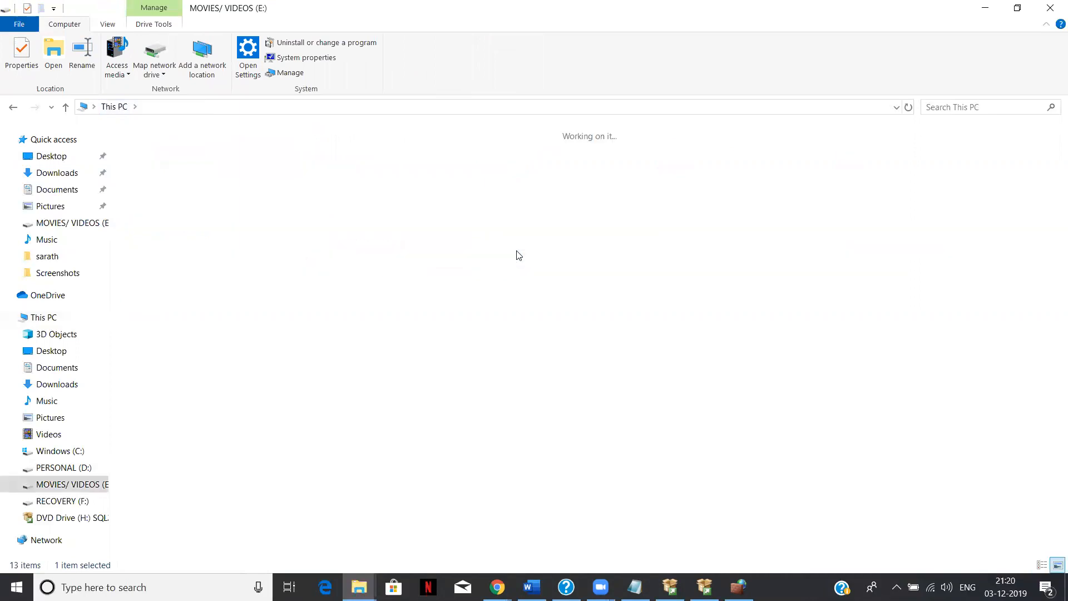
right_click(401, 280)
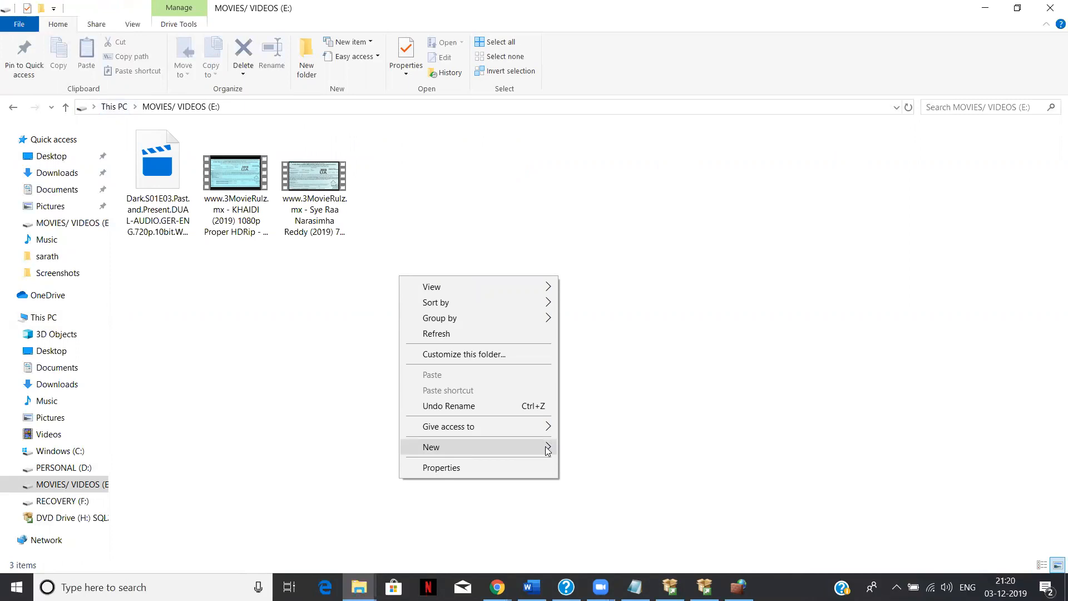
mouse_move(548, 450)
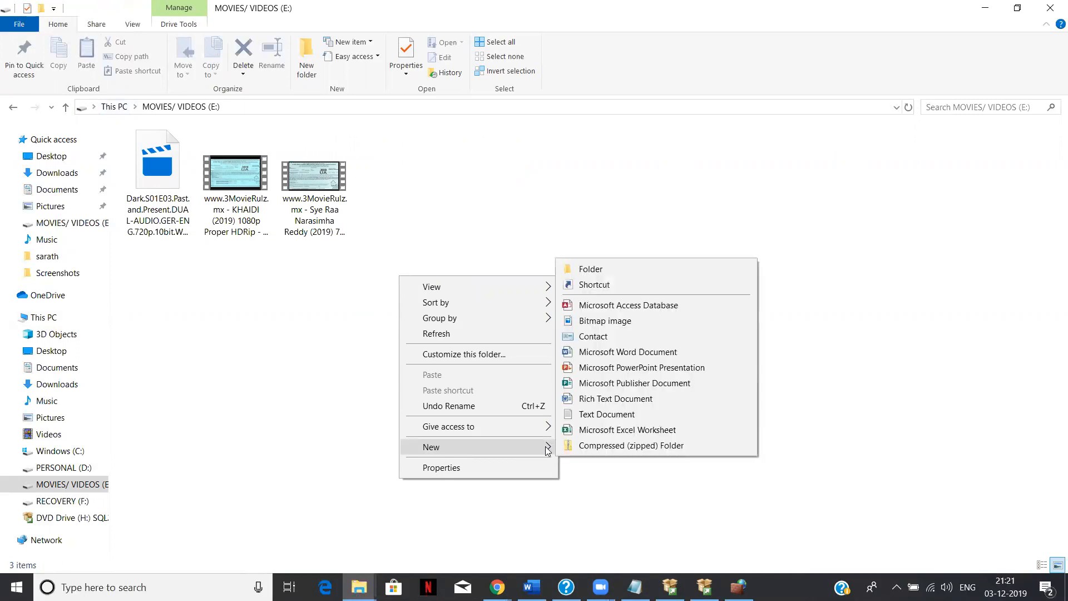
click(637, 270)
text(SQL Log)
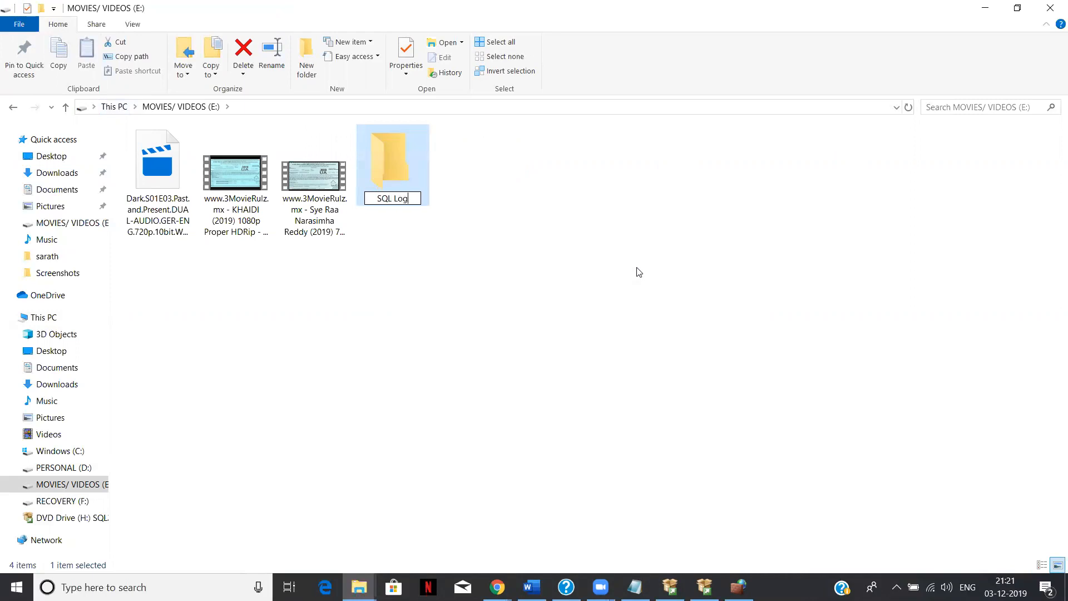
key(Return)
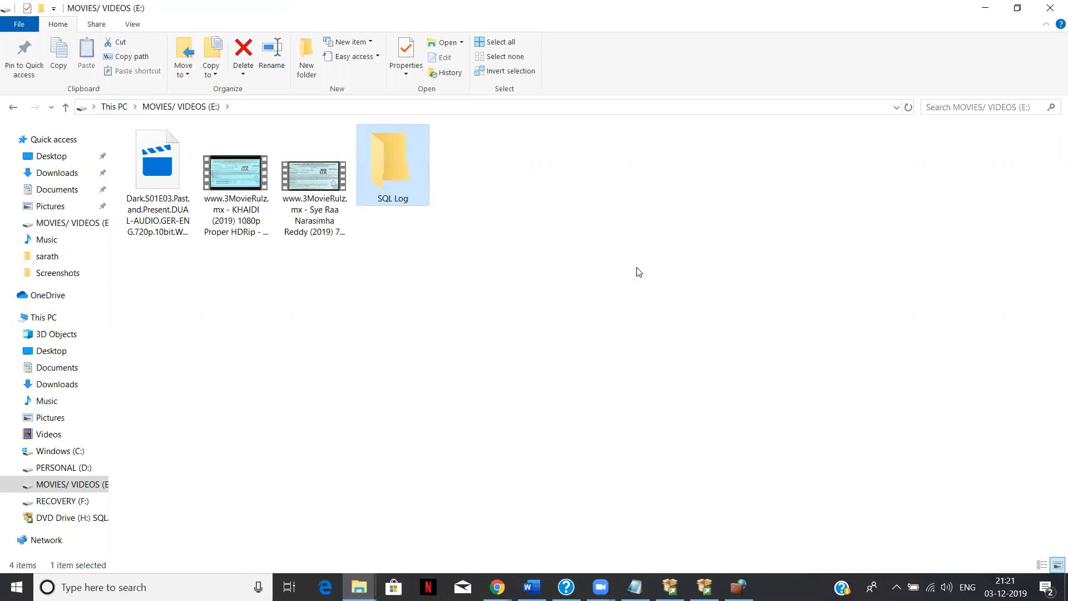
Create a folder named TempDB on the RECOVERY (F:) drive
click(17, 111)
double_click(703, 266)
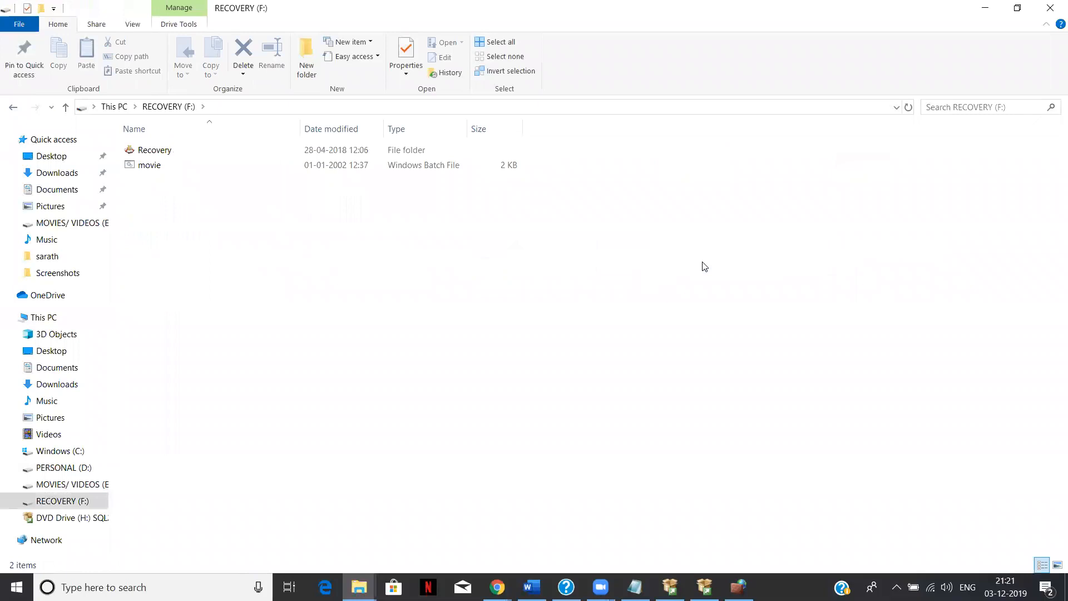
right_click(360, 301)
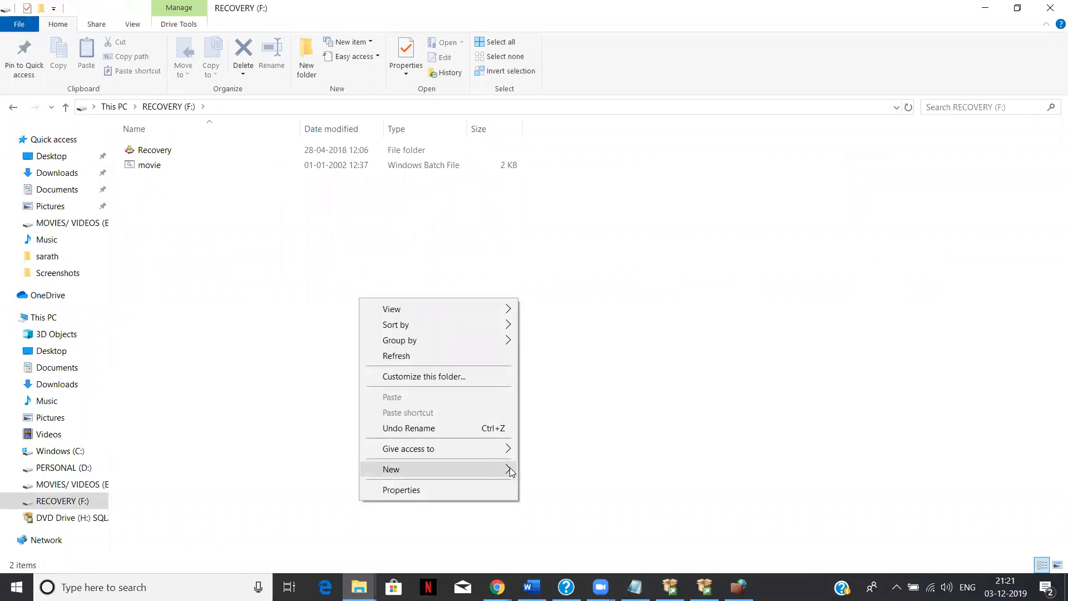
mouse_move(510, 472)
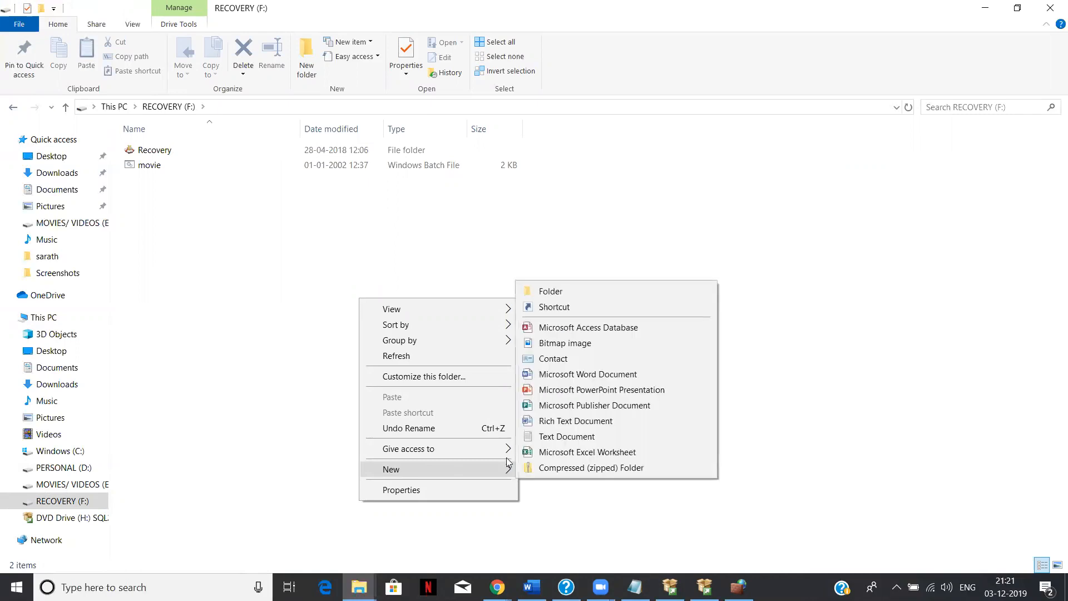
click(557, 294)
text(TEm)
key(BackSpace)
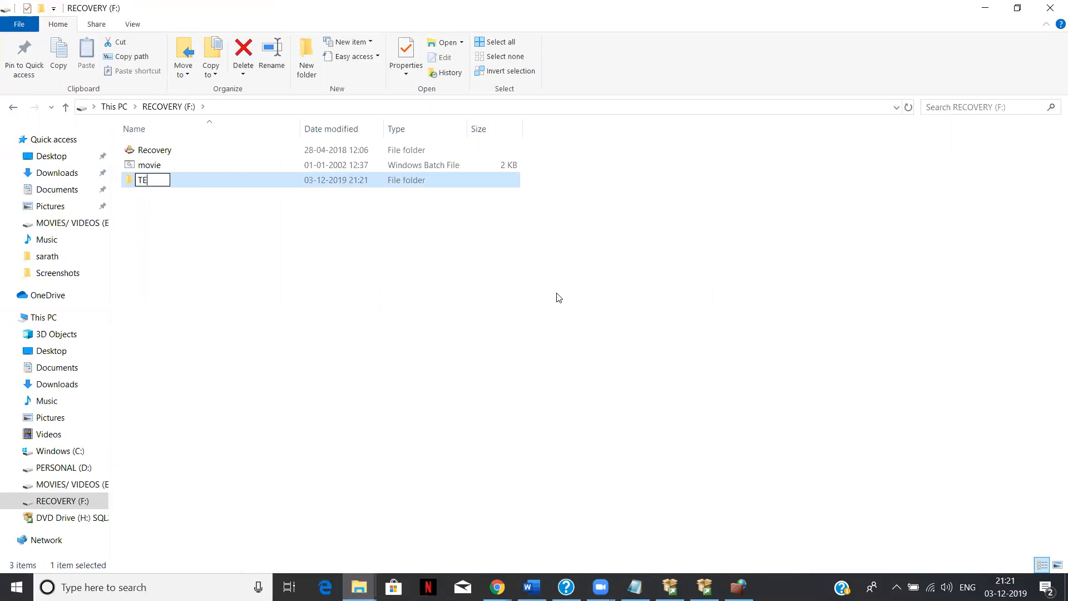
key(BackSpace)
text(empDB)
key(Return)
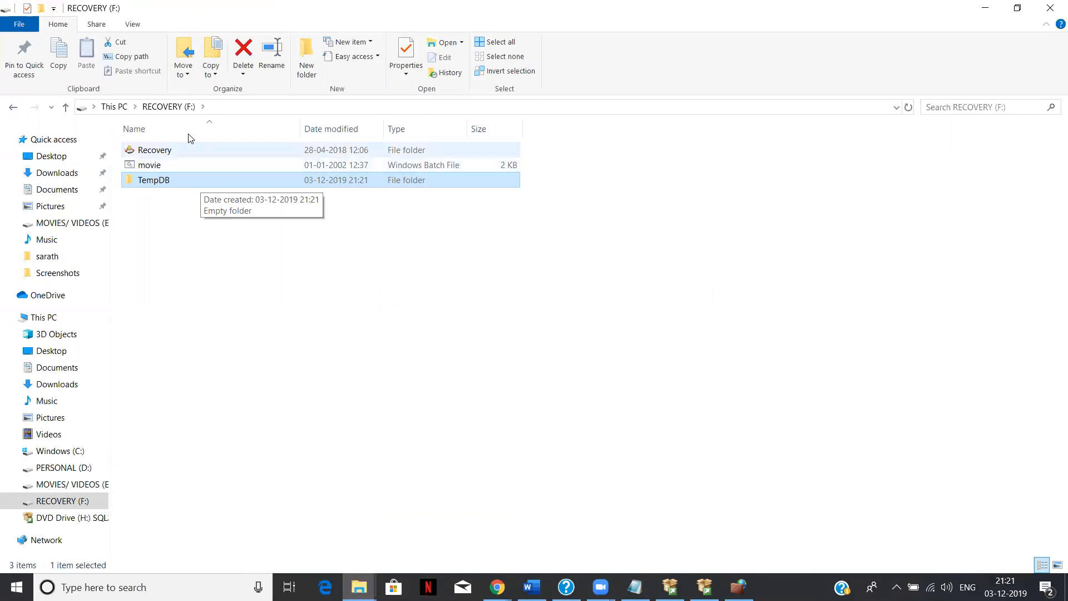
Create a second folder named Backups on the RECOVERY (F:) drive
right_click(192, 207)
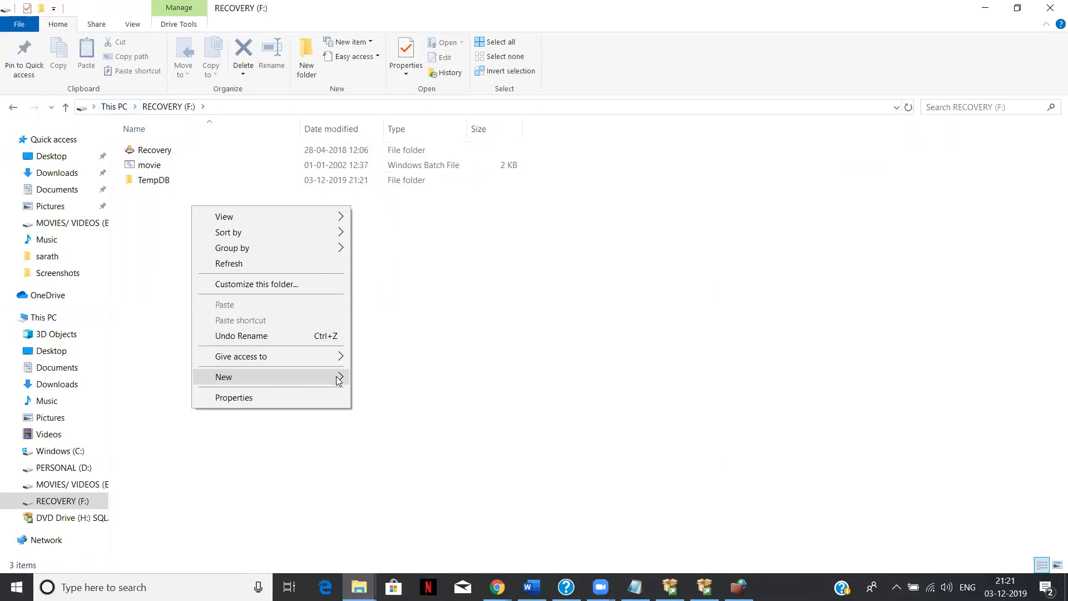
mouse_move(339, 381)
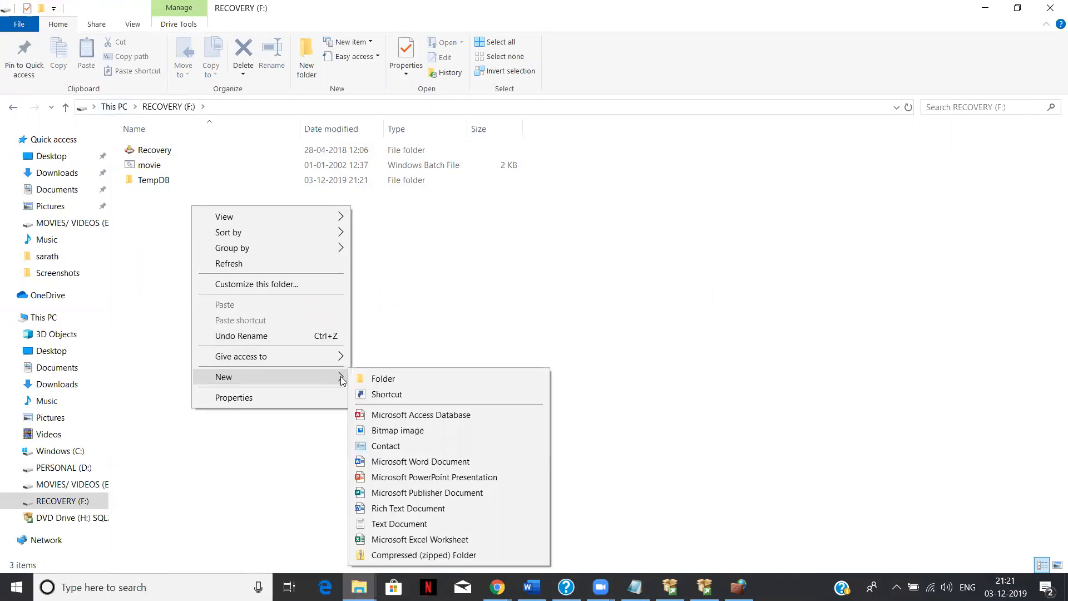
click(381, 384)
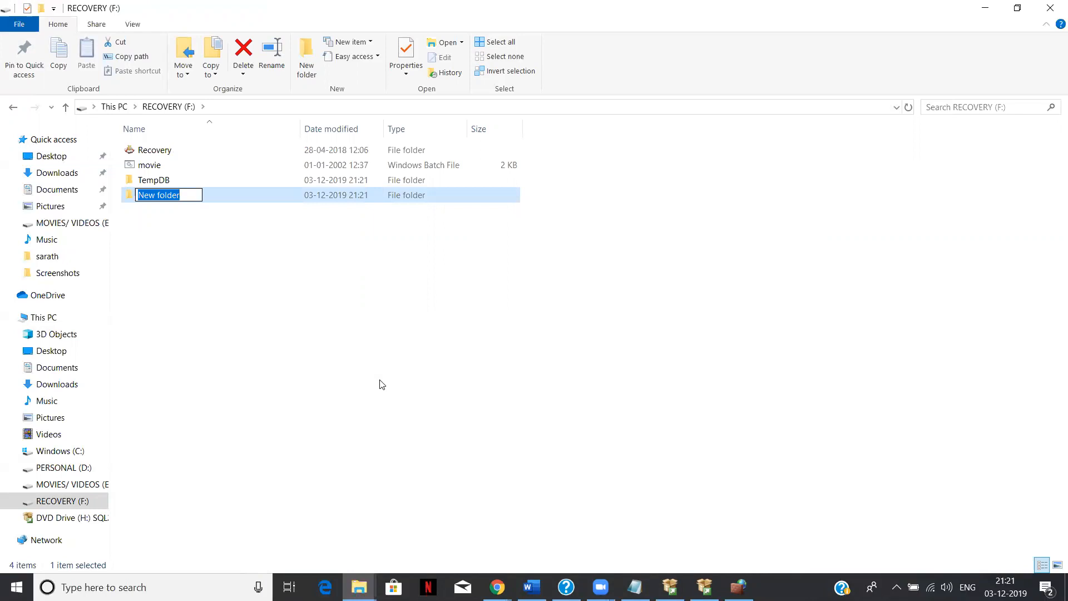
text(Back)
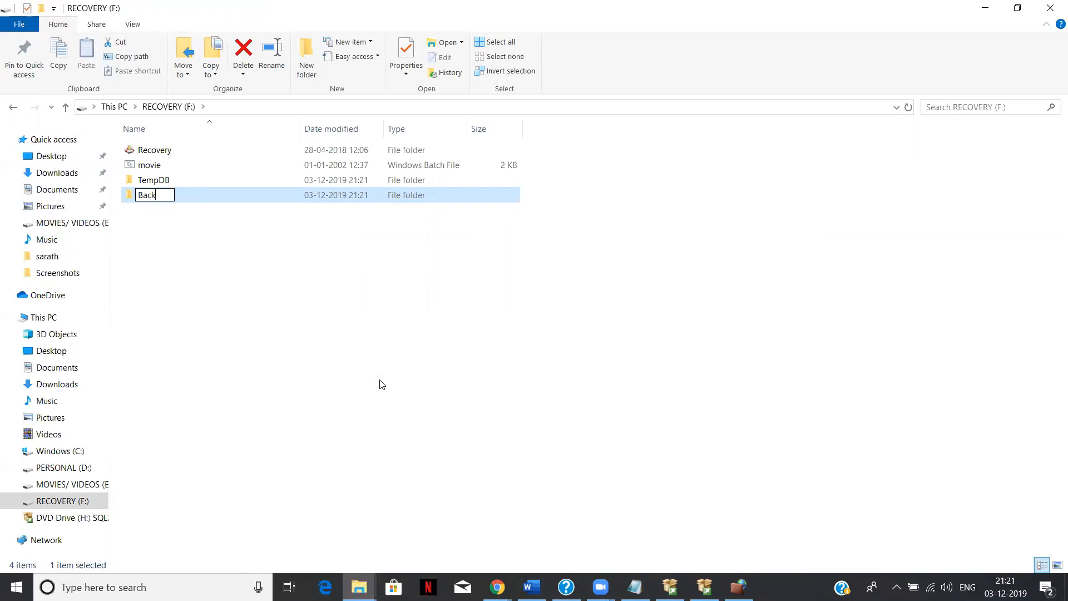
text(ups)
key(Return)
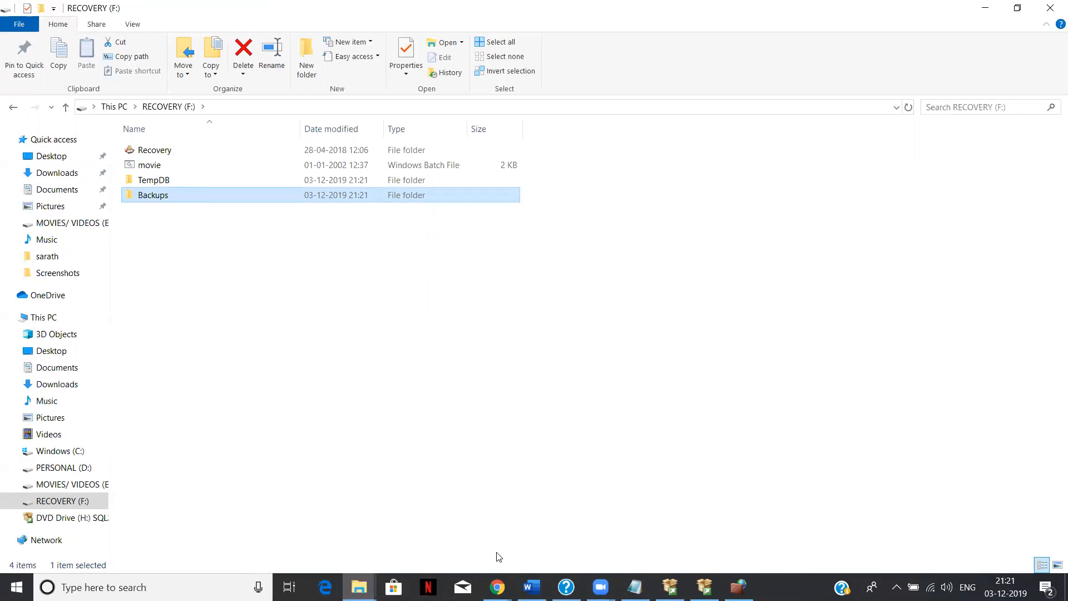
Return to This PC and review the PERSONAL (D:), MOVIES/ VIDEOS (E:) and RECOVERY (F:) drives that hold the new folders
click(110, 108)
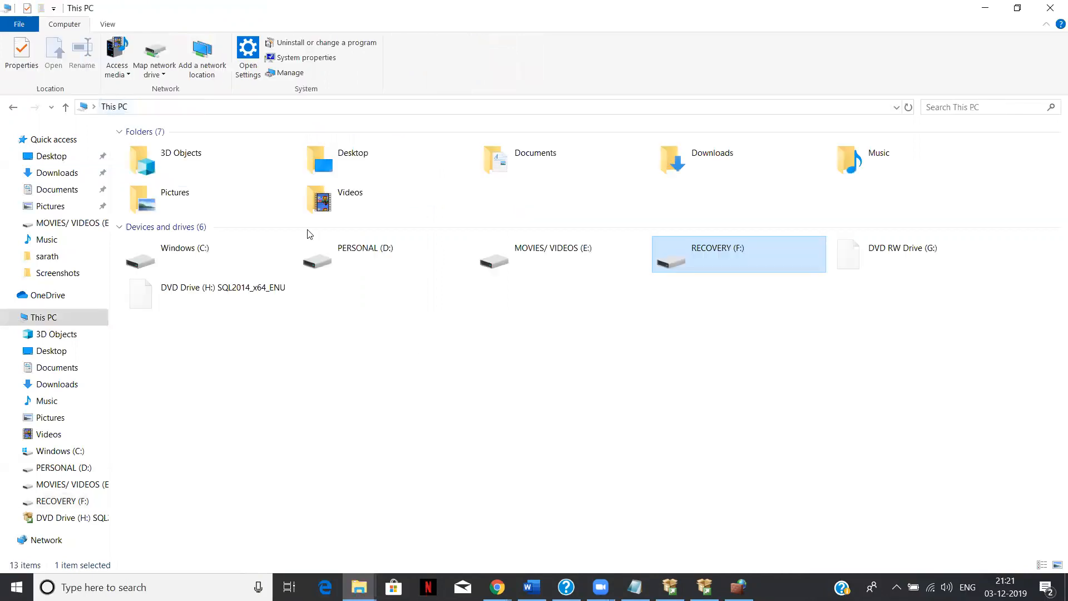
click(403, 256)
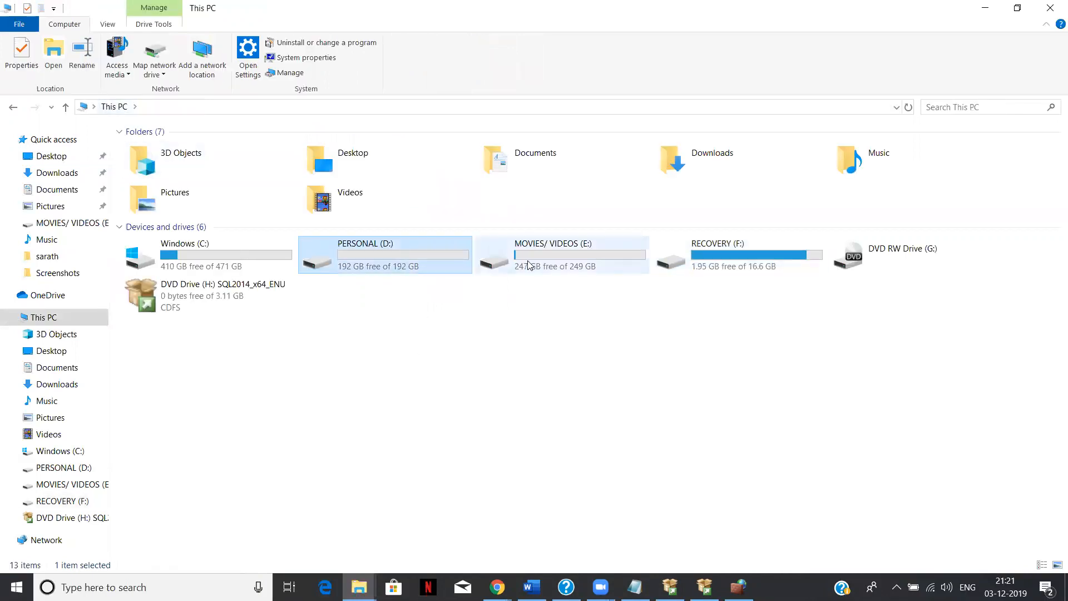
click(524, 263)
click(762, 258)
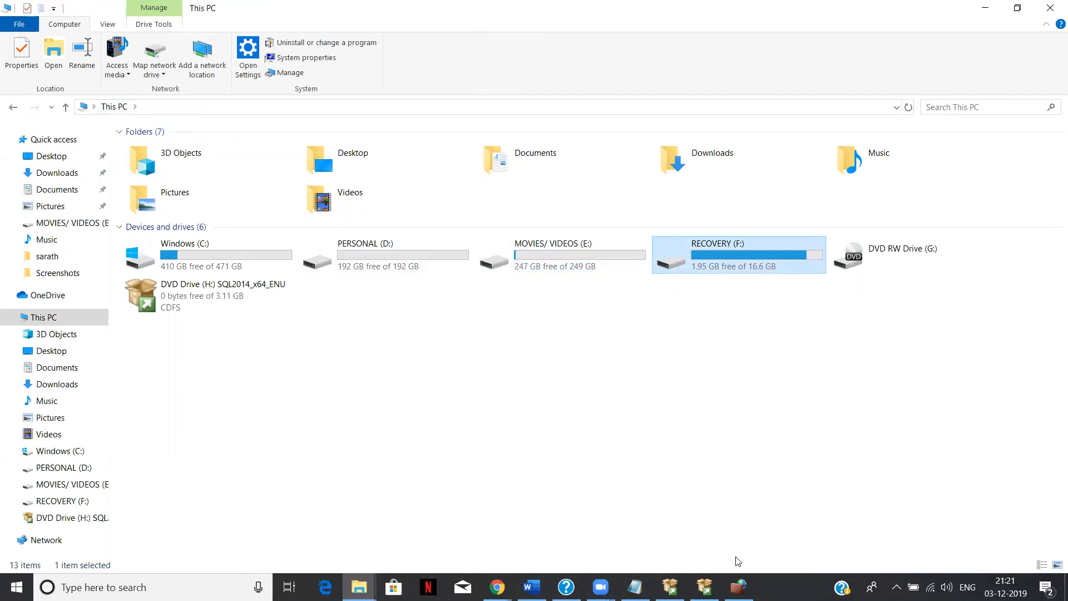
Switch to SQL Server 2014 Setup and set the user database directory to D:\SQL DATA
click(704, 587)
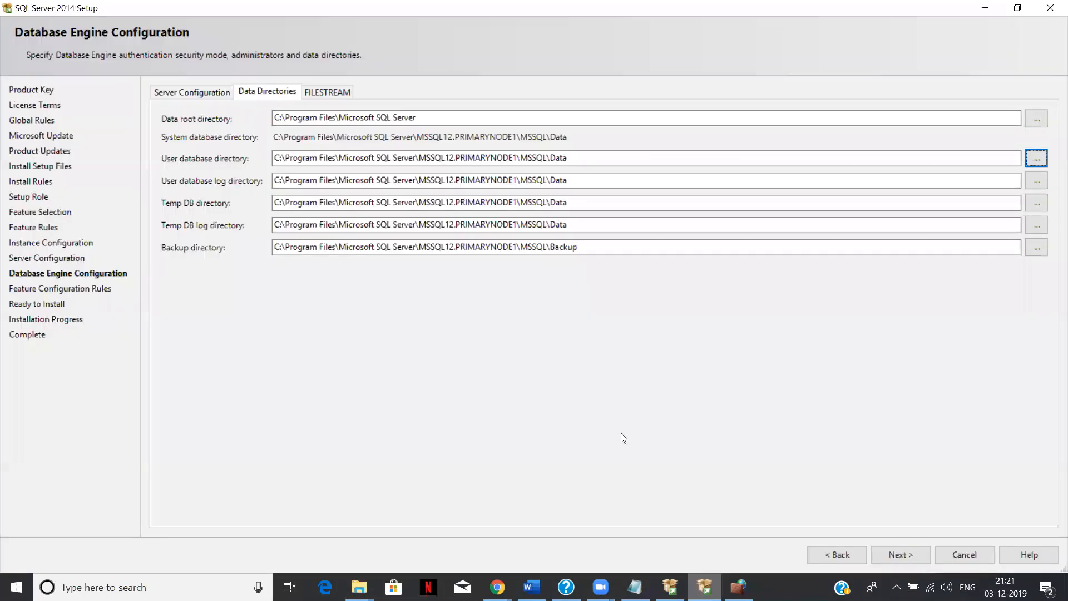
click(1038, 160)
drag(630, 287, 630, 318)
click(510, 312)
click(494, 325)
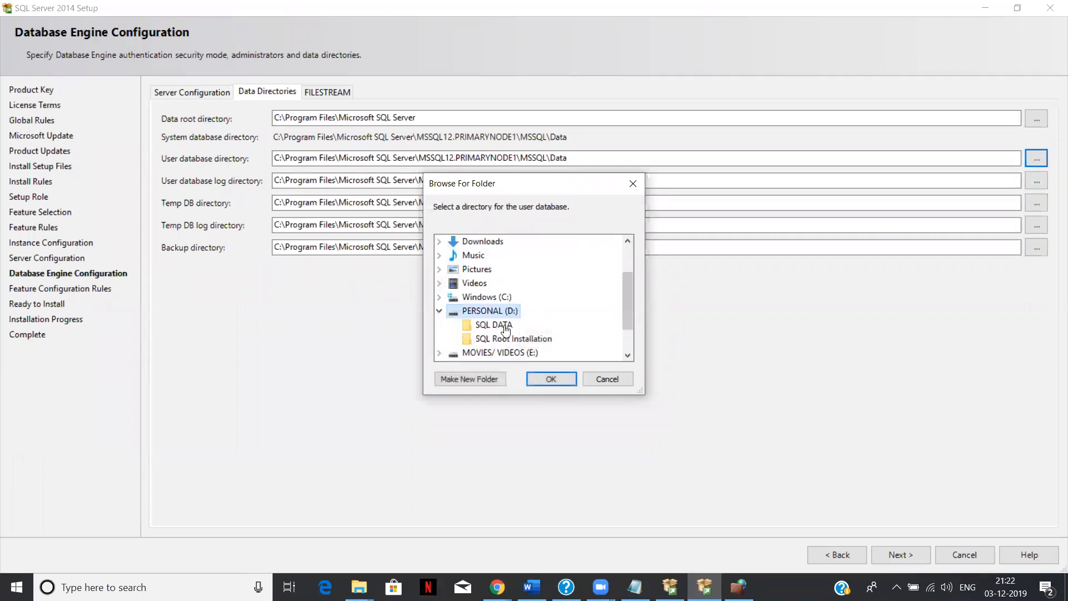
click(551, 379)
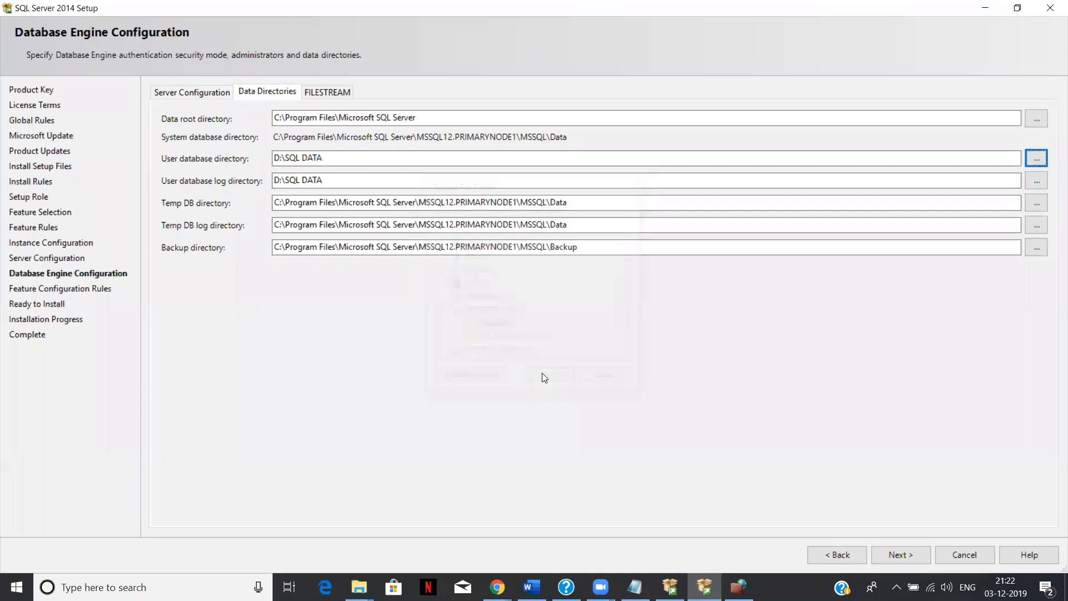
Set the user database log directory to the SQL Log folder on the MOVIES/ VIDEOS (E:) drive
click(1036, 184)
drag(628, 291, 632, 320)
click(529, 298)
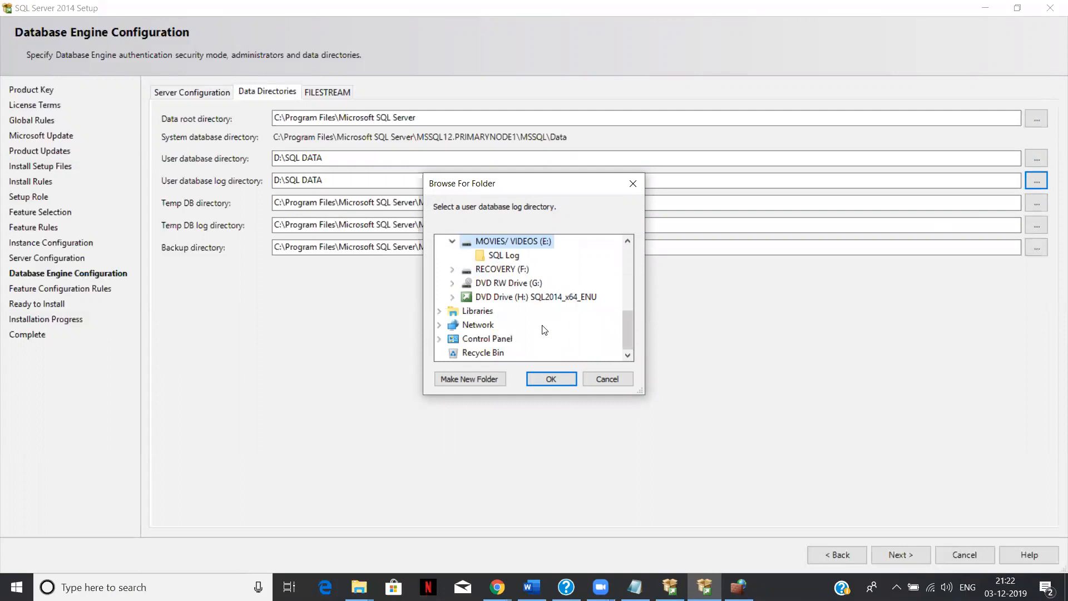
click(511, 255)
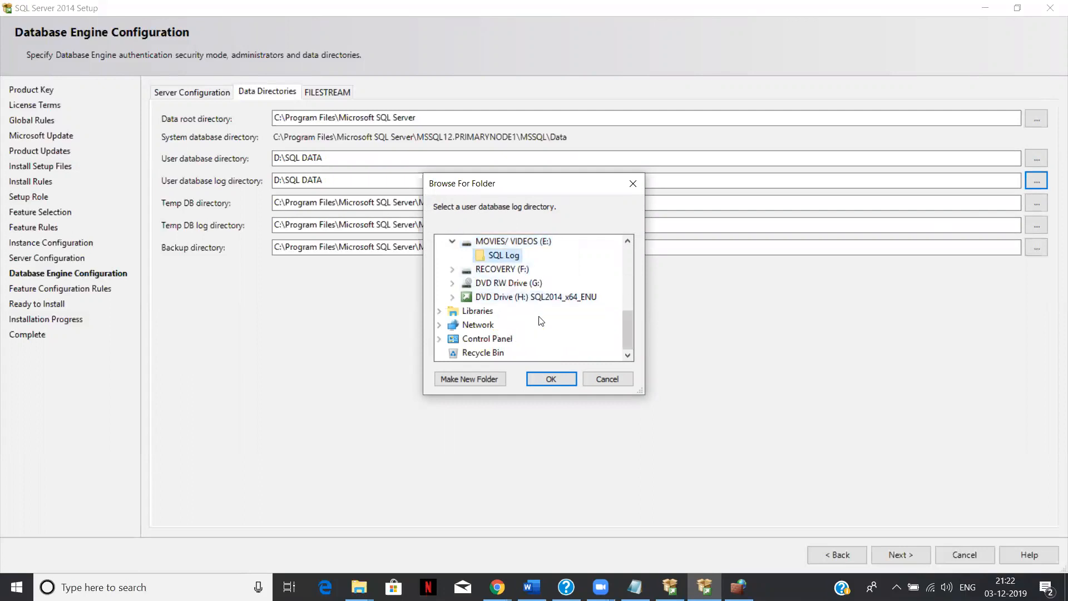
click(552, 378)
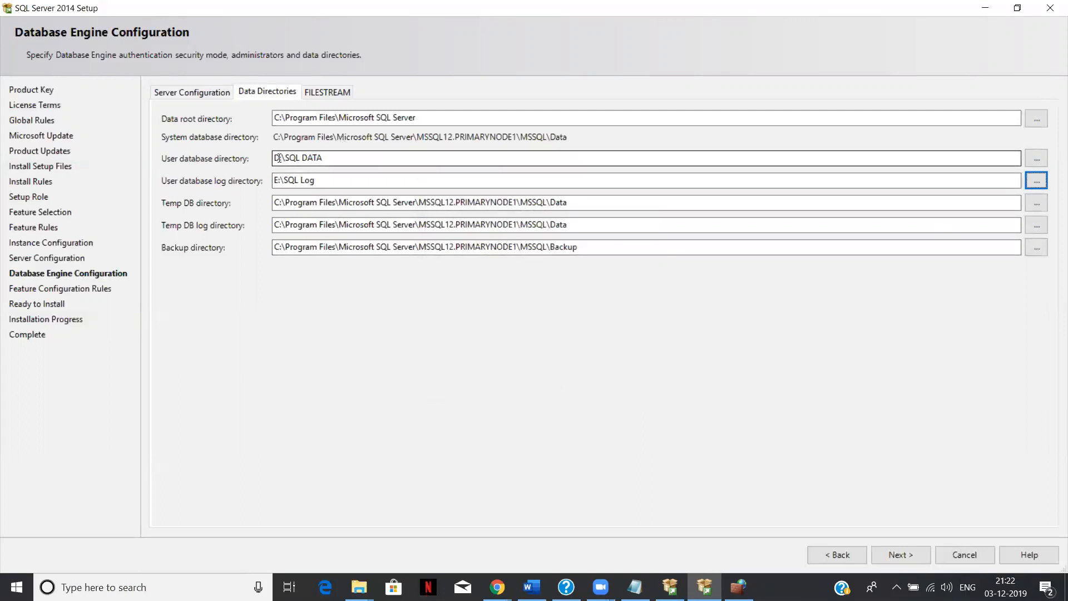
drag(315, 180, 271, 178)
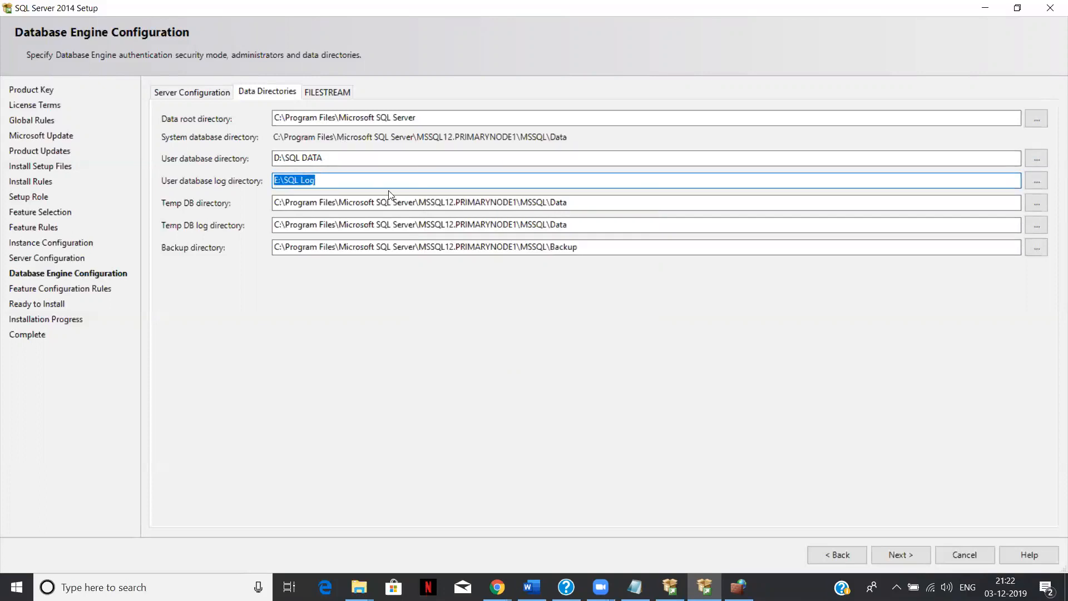
Set the Temp DB directory to the TempDB folder on the RECOVERY (F:) drive
click(1036, 203)
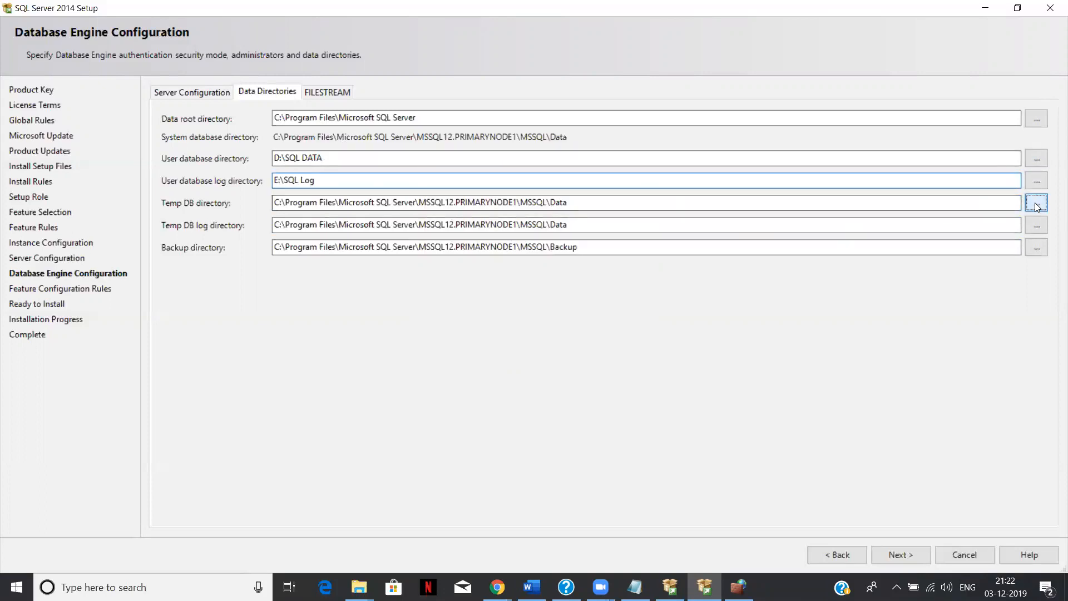
scroll(628, 300, down, 2)
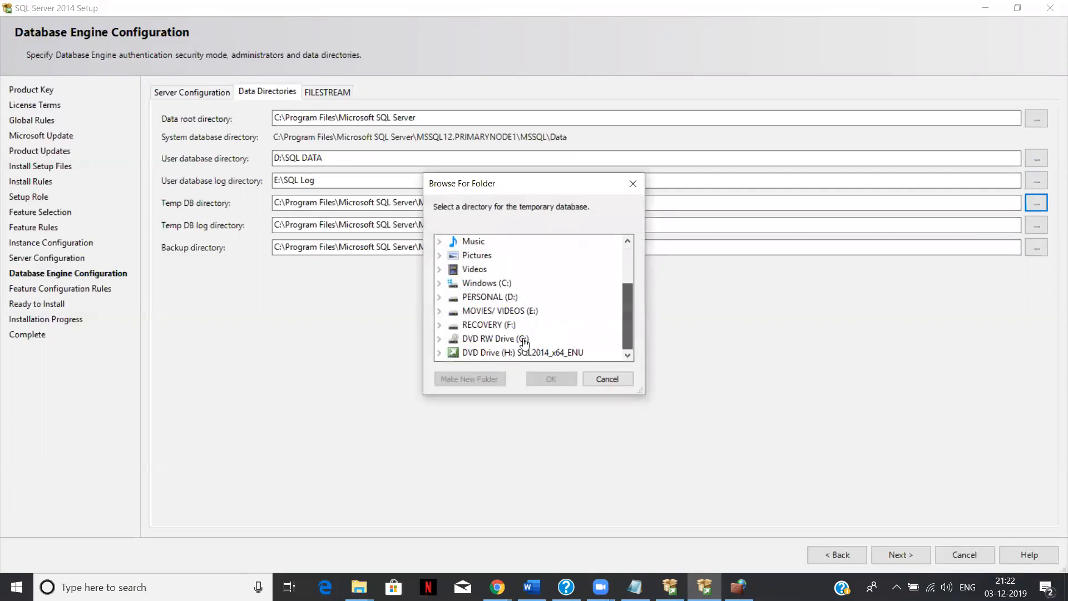
click(516, 339)
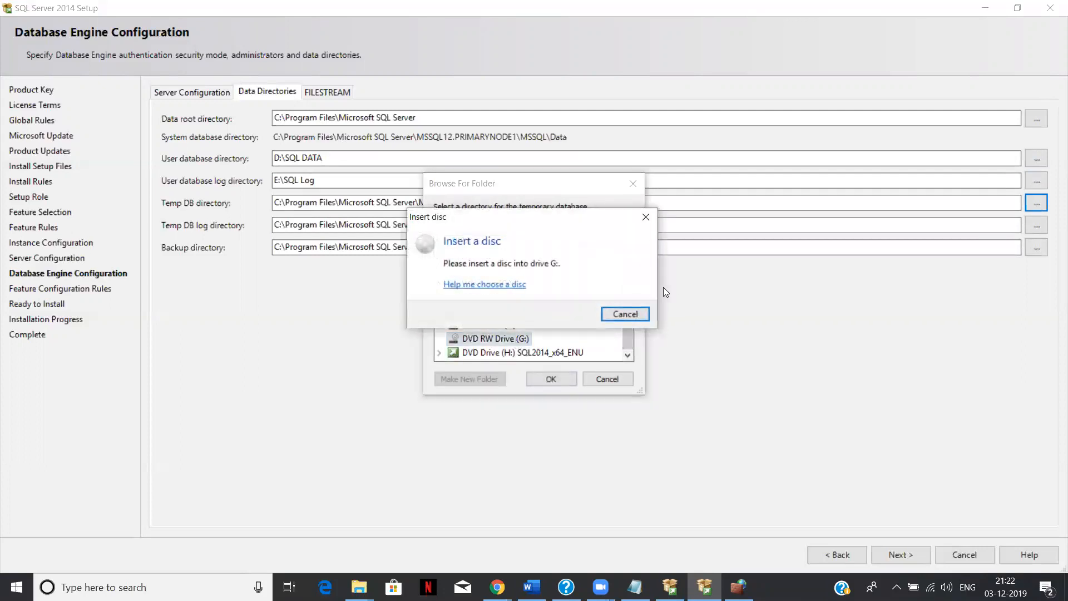
click(637, 313)
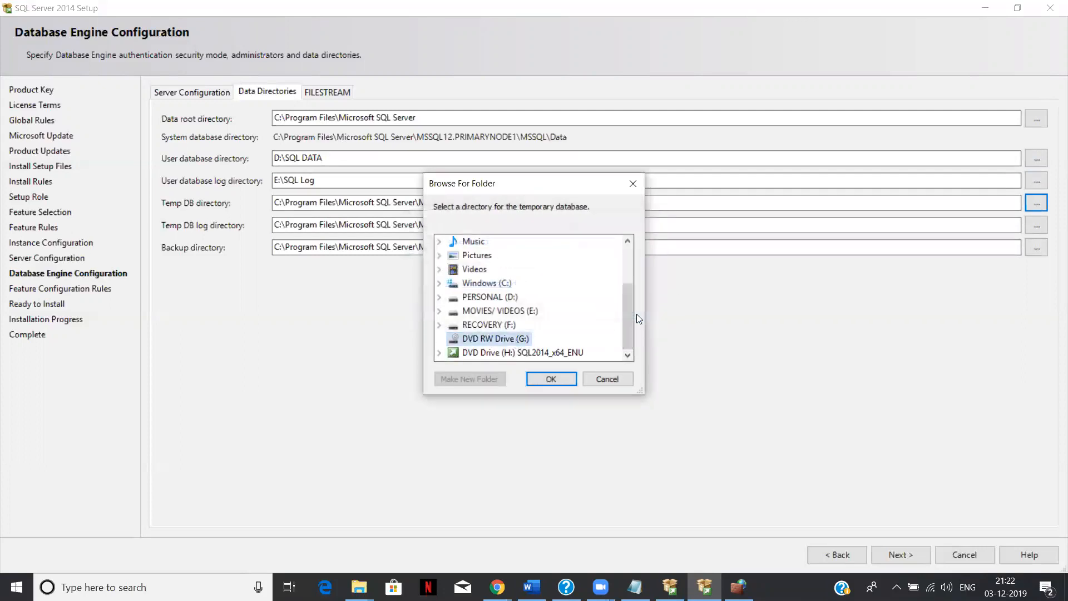
double_click(505, 327)
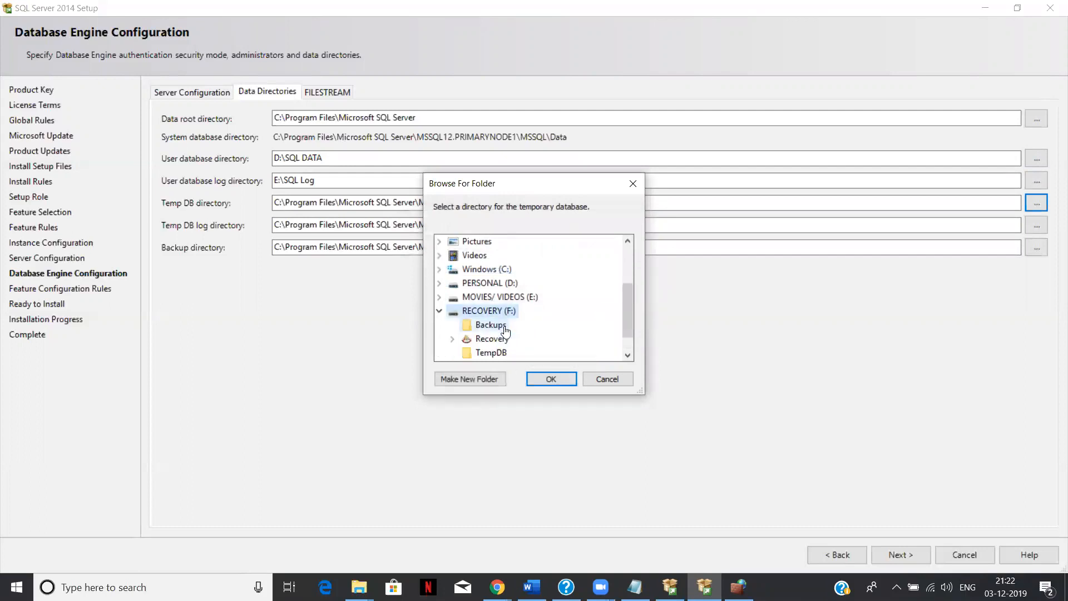
click(493, 352)
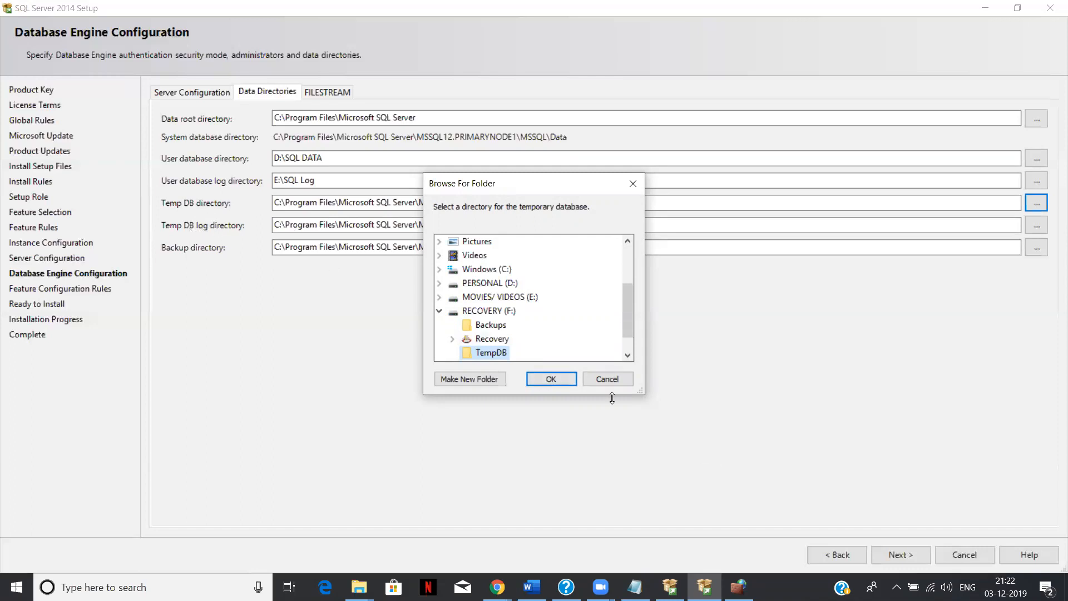
click(558, 379)
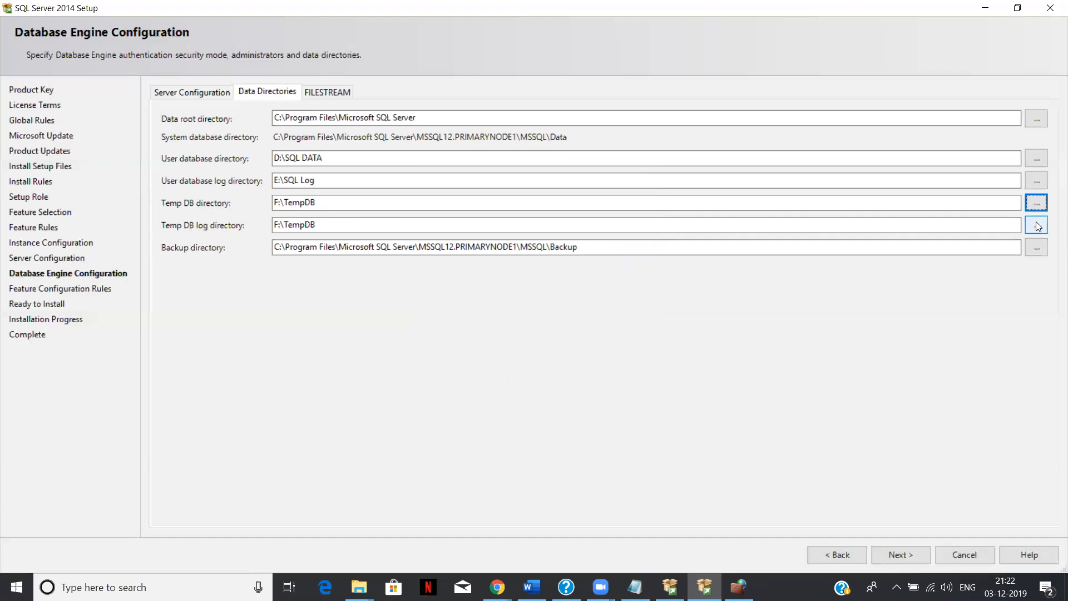
Set the backup directory to the Backups folder on the RECOVERY (F:) drive
click(1038, 248)
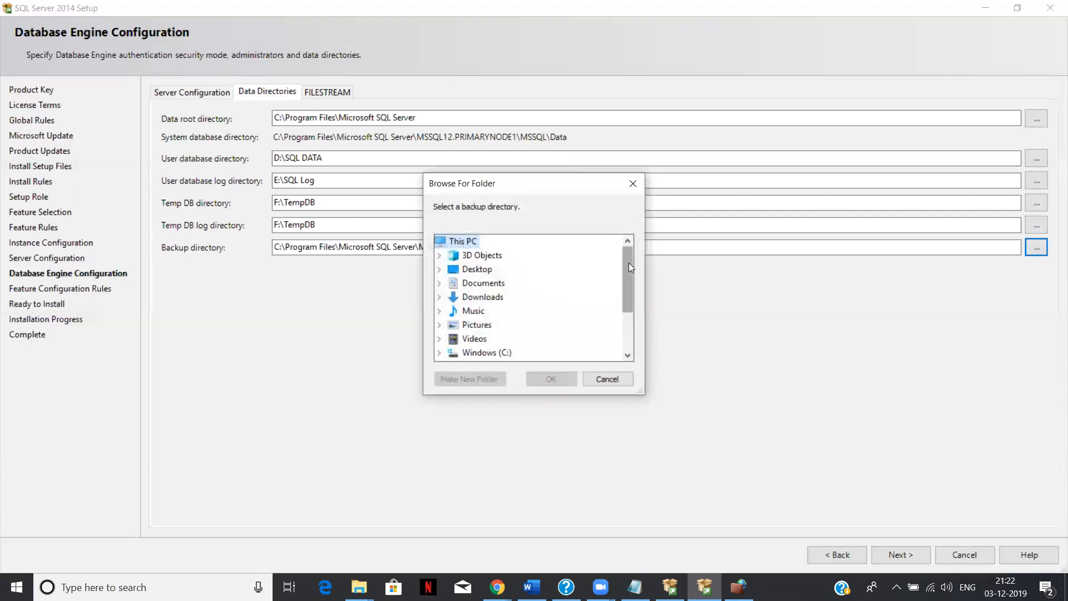
drag(631, 267, 633, 311)
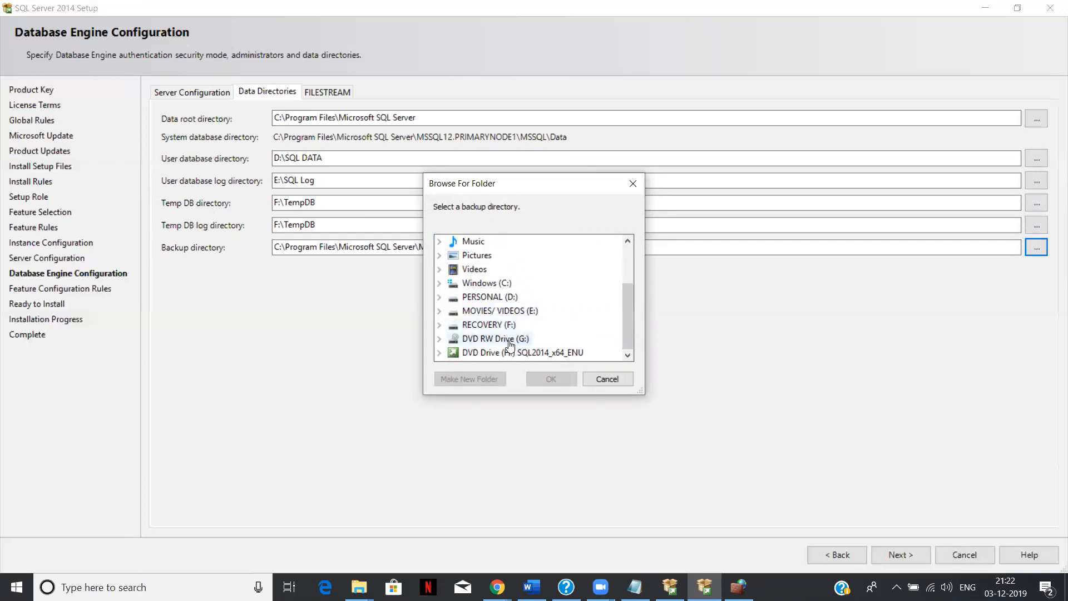
double_click(452, 325)
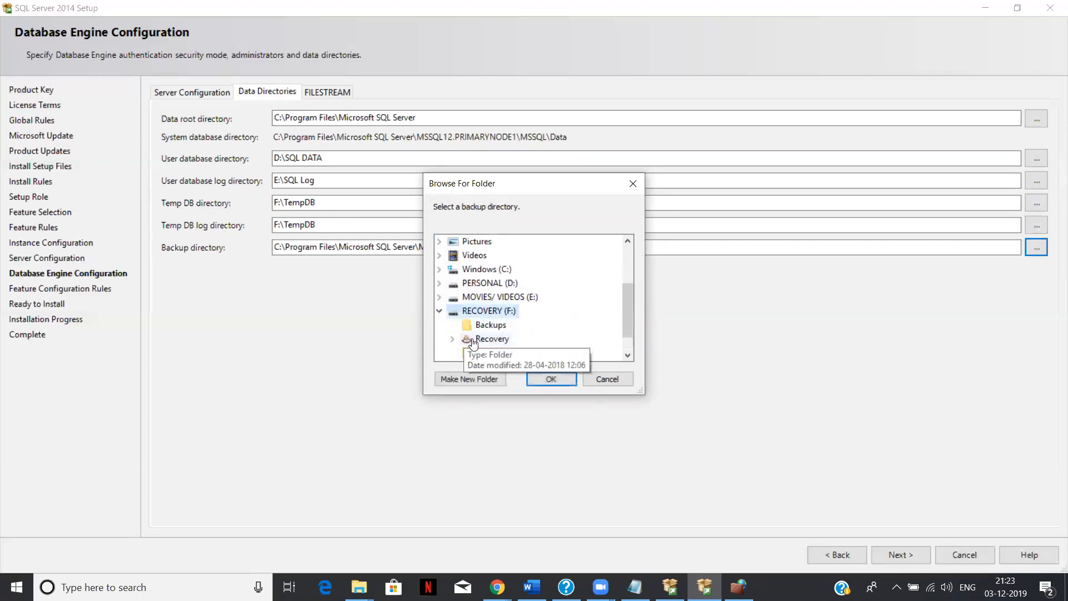
click(496, 327)
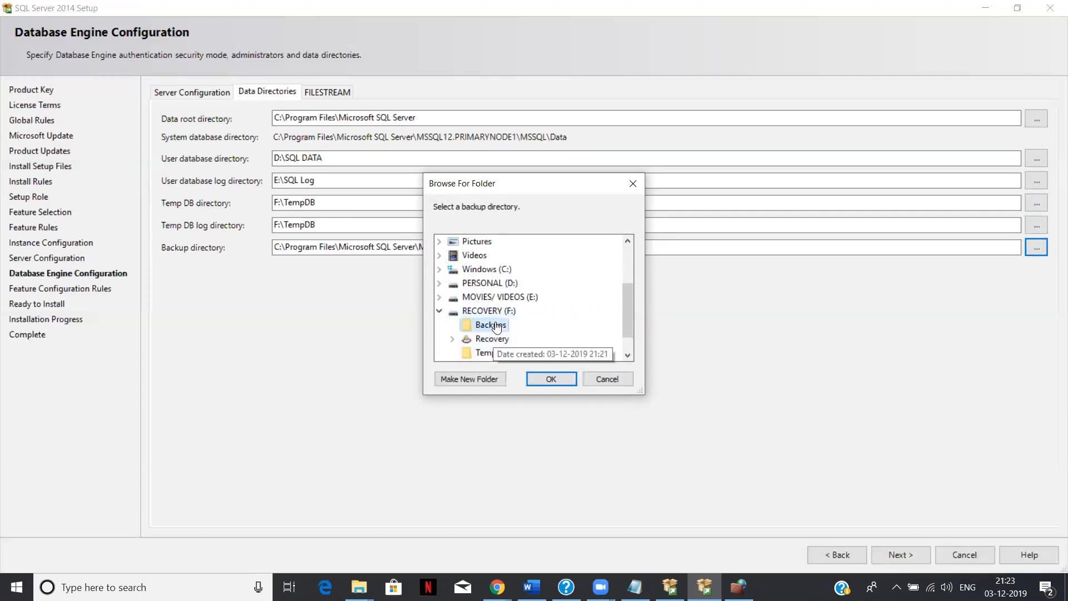
click(551, 379)
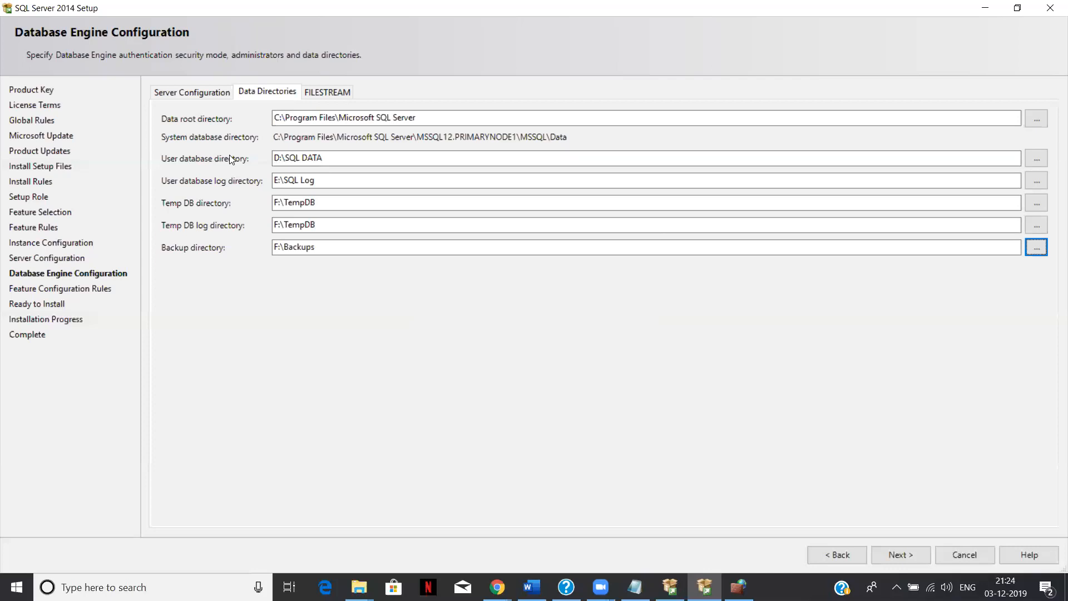
Check the FILESTREAM options, leave them disabled, and accept the Database Engine configuration to continue to the installation summary
click(315, 94)
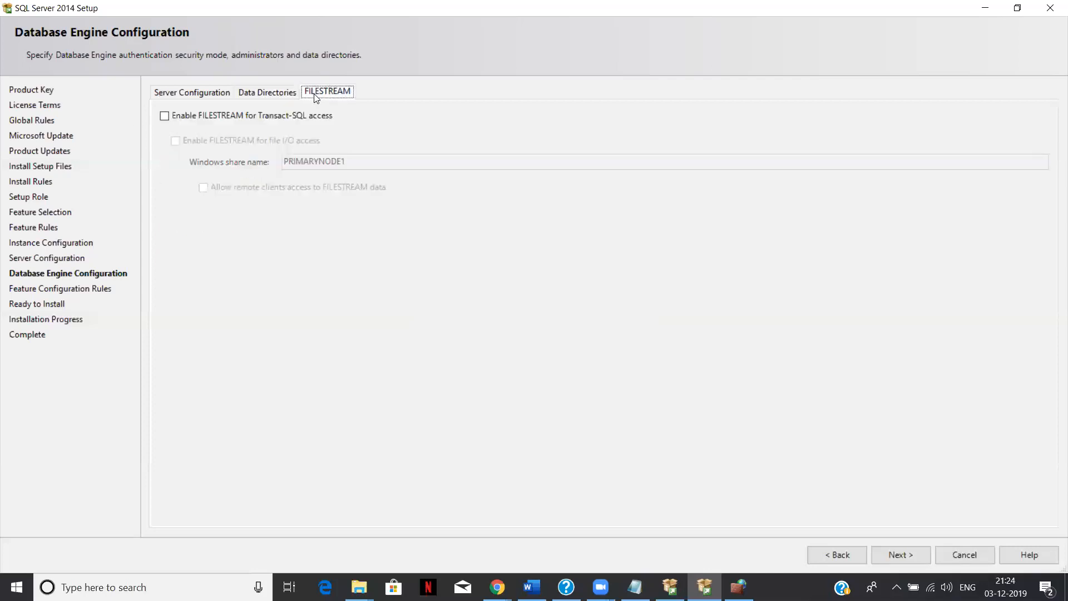
click(275, 97)
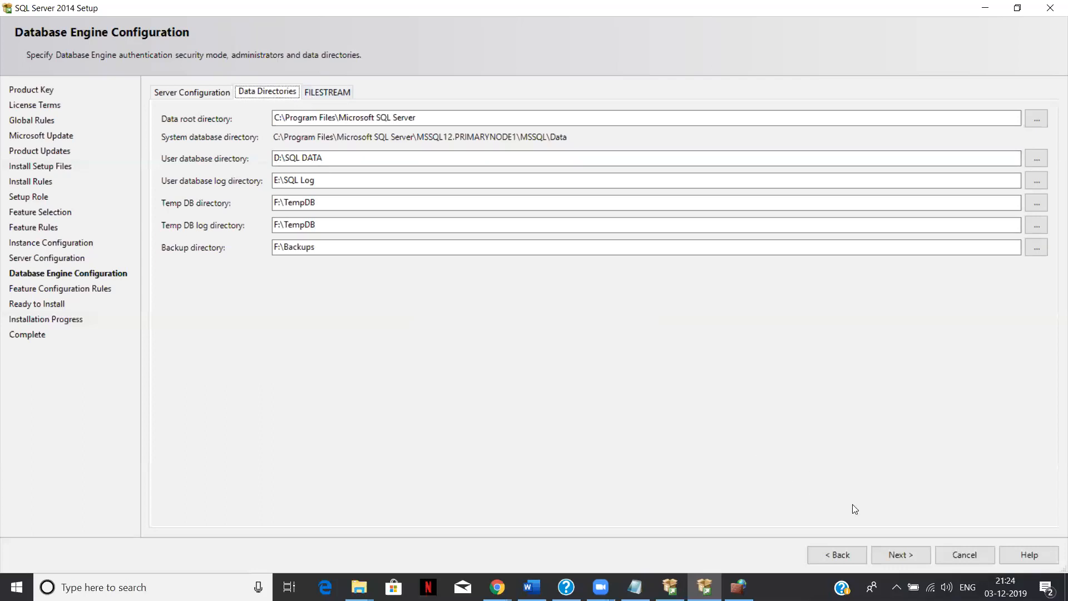
click(897, 556)
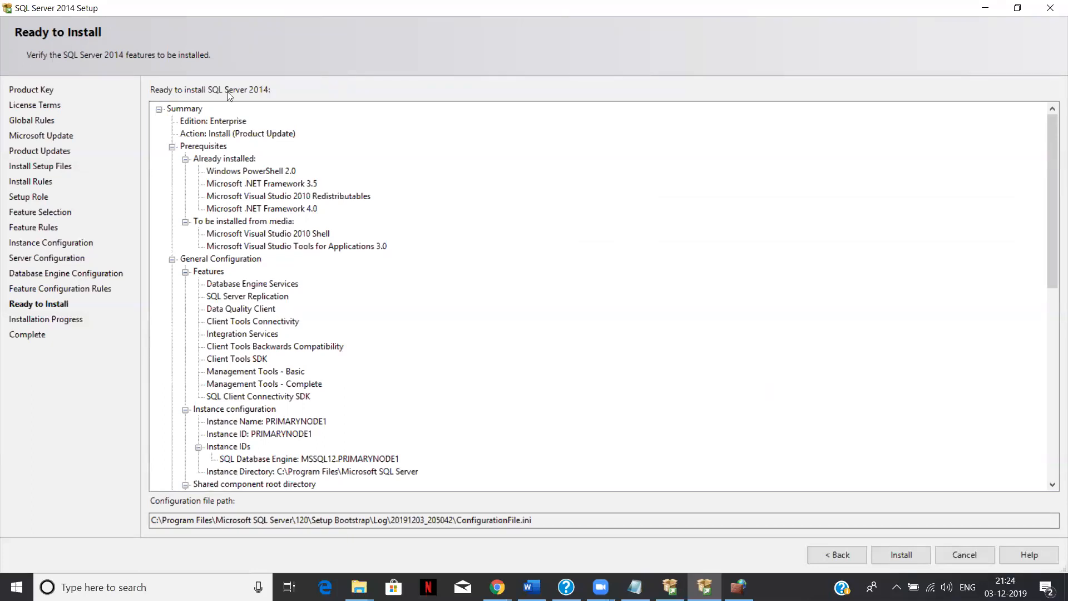
Review the installation summary from edition, action and prerequisites through to the service accounts, database directories and security mode
click(232, 122)
click(228, 134)
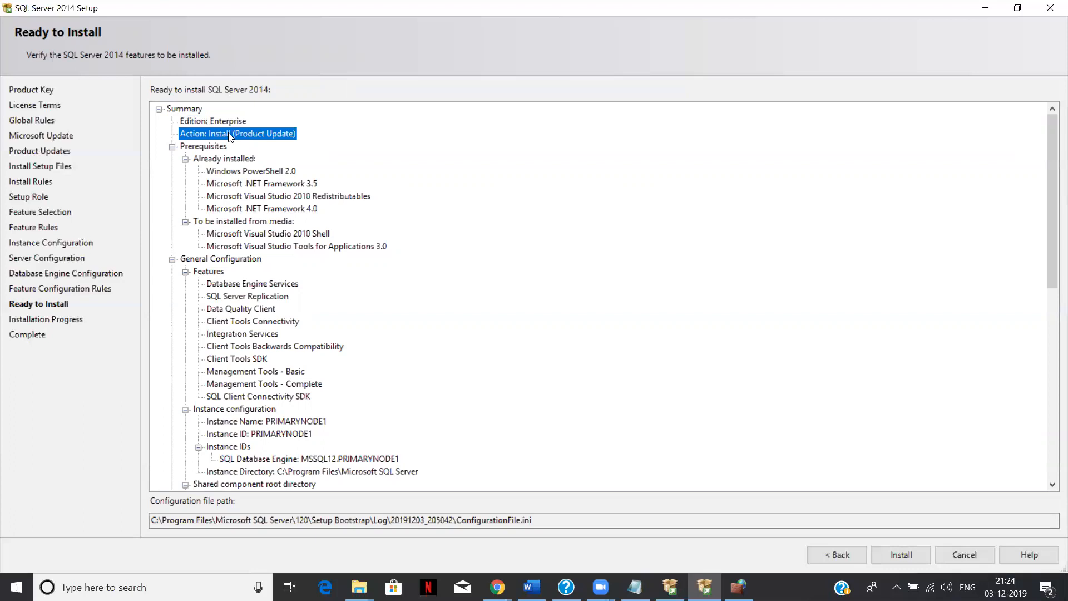
click(216, 146)
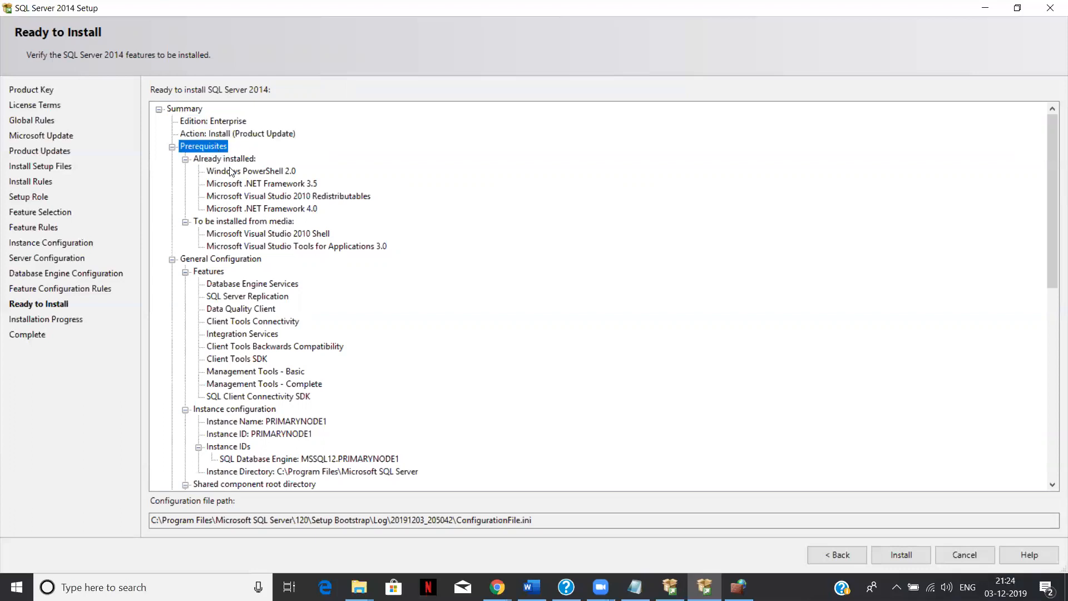
click(230, 171)
click(235, 185)
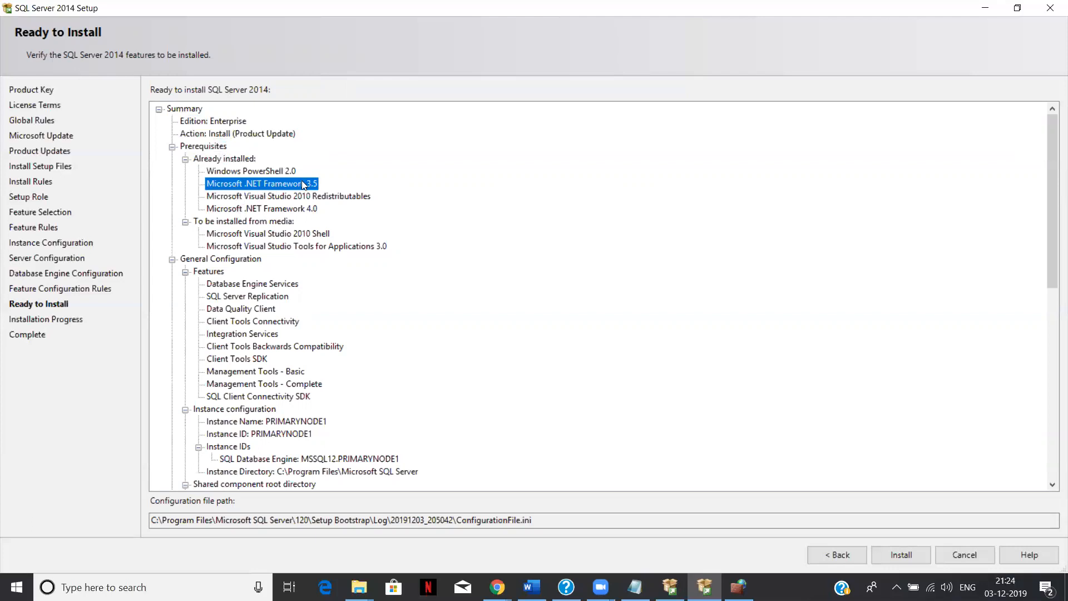
click(287, 210)
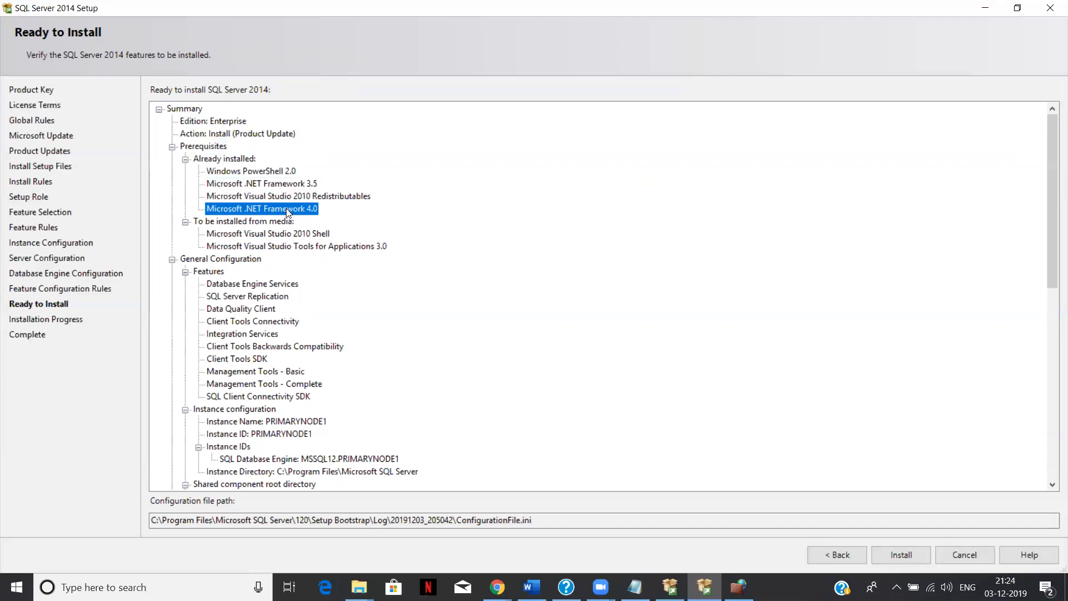
click(273, 234)
scroll(273, 236, down, 8)
scroll(273, 236, up, 8)
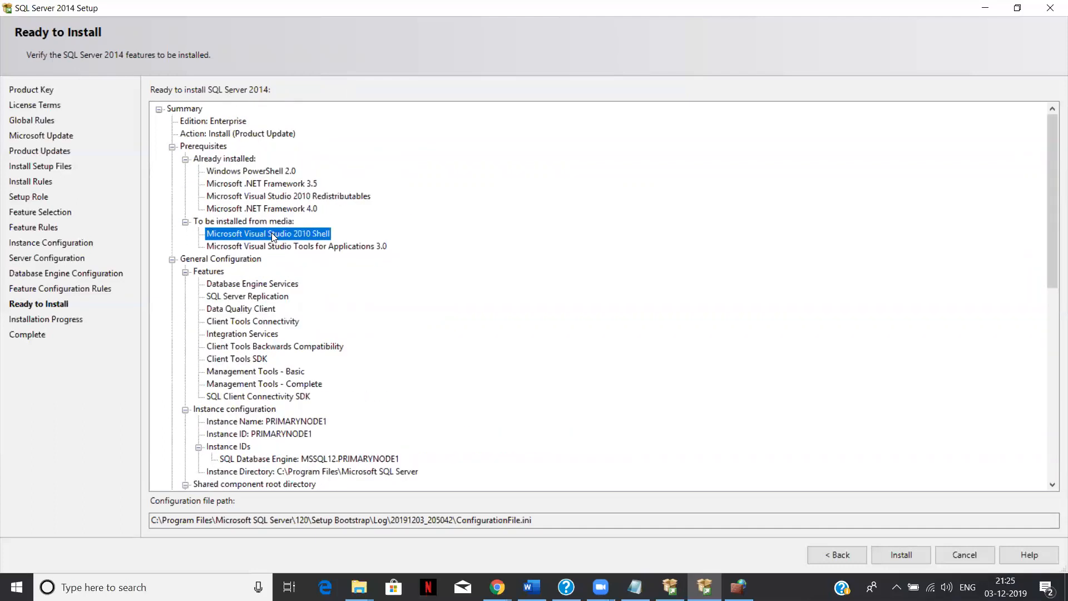
scroll(272, 236, down, 10)
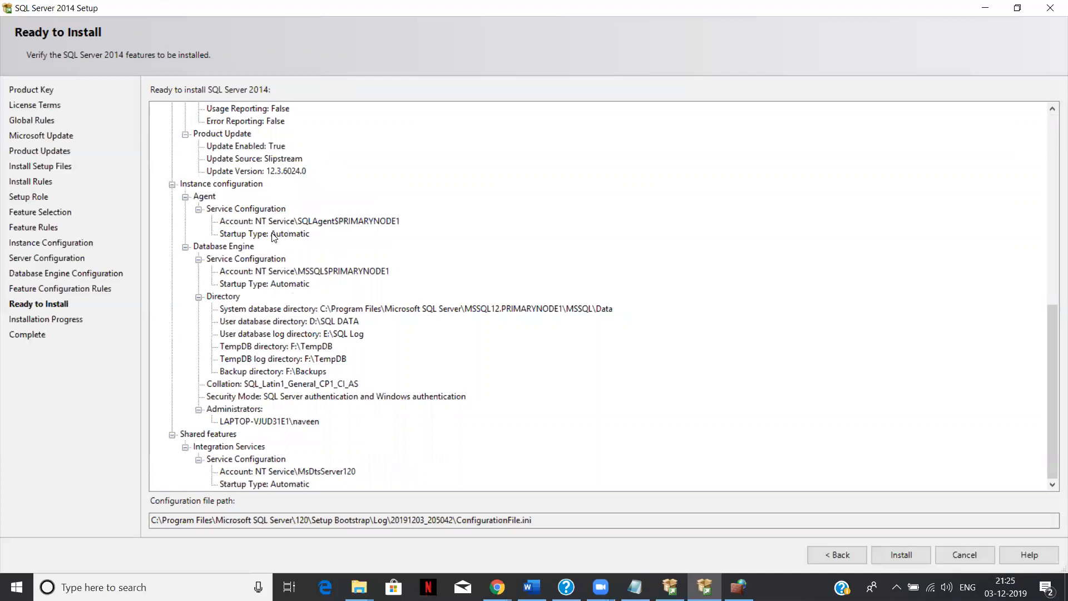
Check the full configuration file path and start the SQL Server 2014 installation
drag(548, 521, 152, 513)
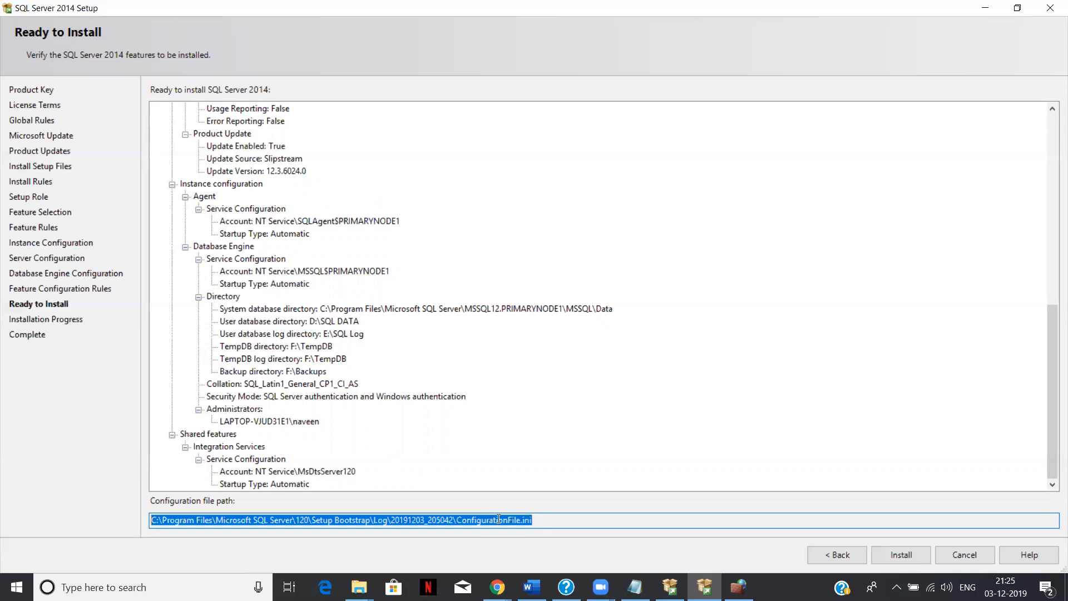
click(900, 557)
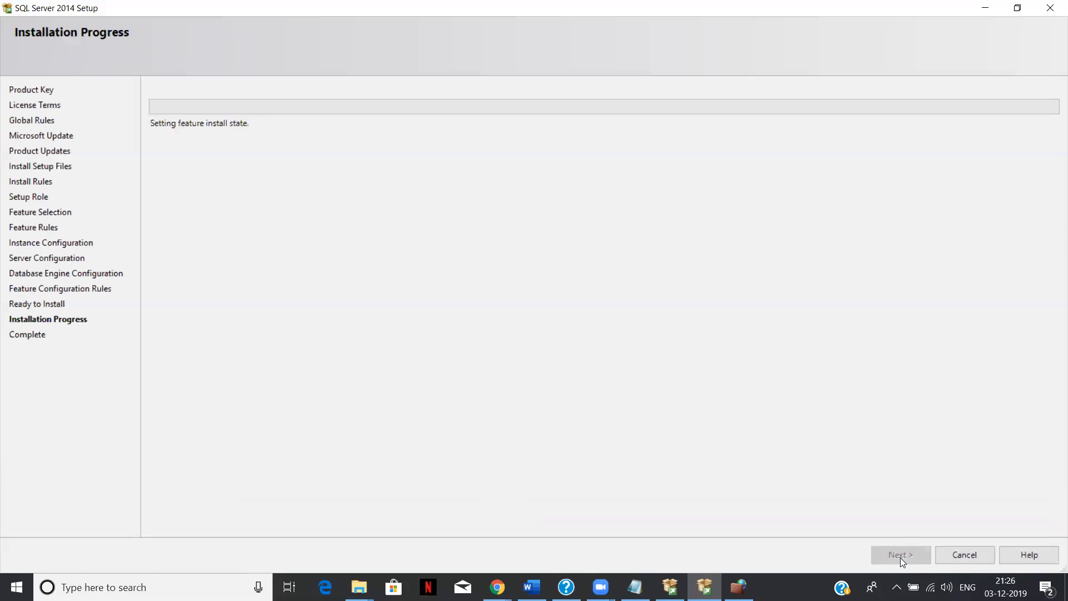